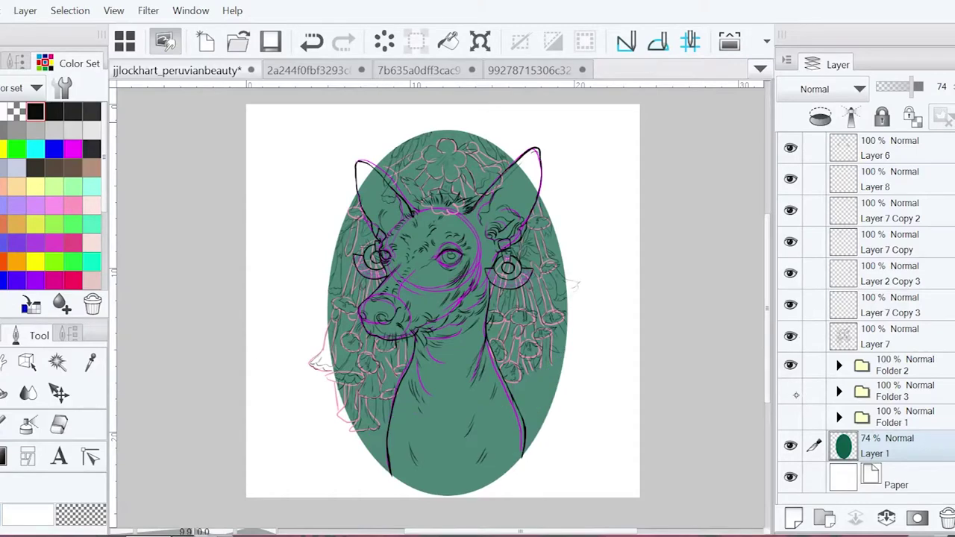
# Group Layer 6, Layer 8, the Layer 7 copies, Layer 2 Copy 3 and Layer 7 into a new layer folder
pyautogui.click(918, 153)
pyautogui.hotkey('ctrl', 'g')
pyautogui.moveTo(923, 172); pyautogui.dragTo(918, 165)
pyautogui.moveTo(896, 205); pyautogui.dragTo(907, 198)
pyautogui.moveTo(896, 237); pyautogui.dragTo(907, 229)
pyautogui.moveTo(895, 268); pyautogui.dragTo(907, 260)
pyautogui.moveTo(895, 300); pyautogui.dragTo(907, 292)
pyautogui.moveTo(895, 331); pyautogui.dragTo(907, 323)
pyautogui.moveTo(895, 362); pyautogui.dragTo(914, 342)
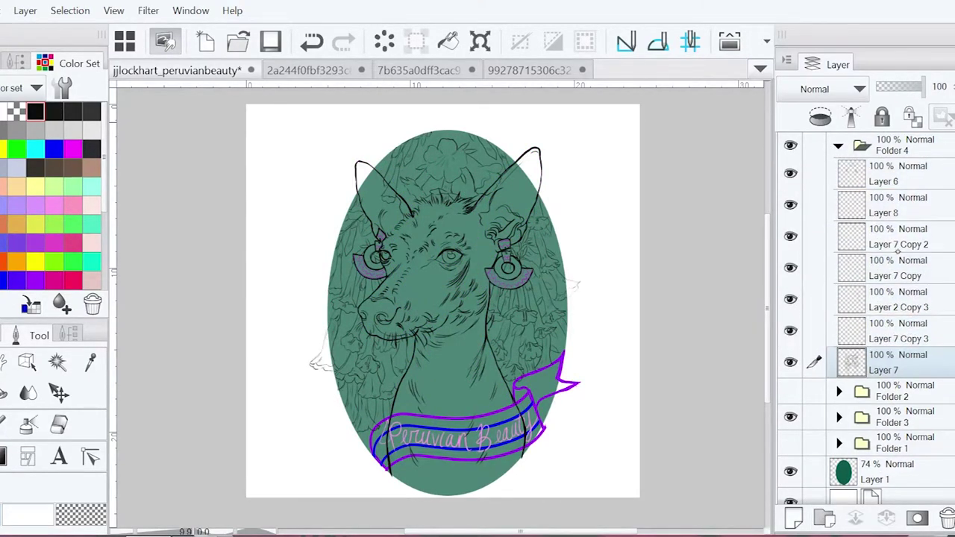
# Add a new layer above Layer 6 inside the folder and set the brush size to 50
pyautogui.click(896, 173)
pyautogui.hotkey('ctrl', 'shift', 'n')
pyautogui.click(17, 62)
pyautogui.click(81, 132)
pyautogui.scroll(5, 541, 296)
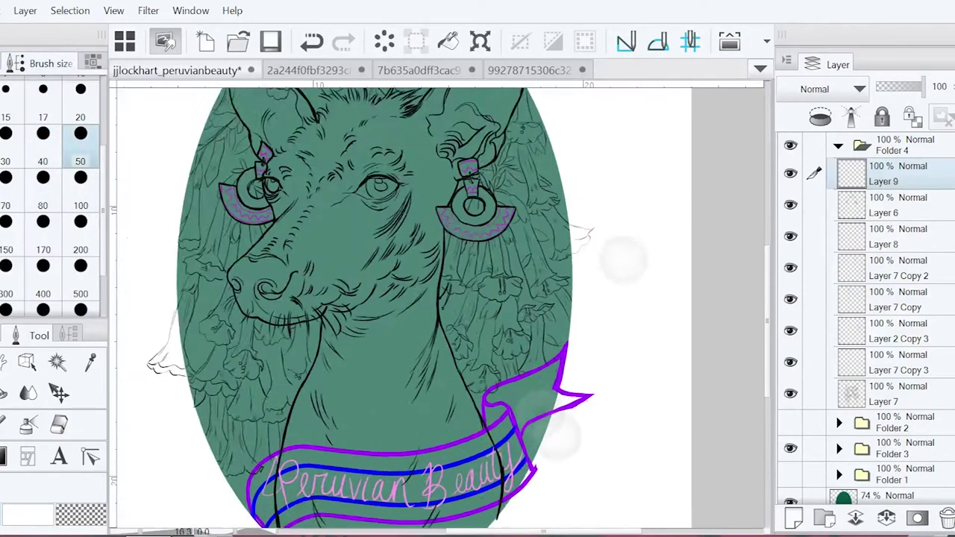
pyautogui.scroll(2, 542, 296)
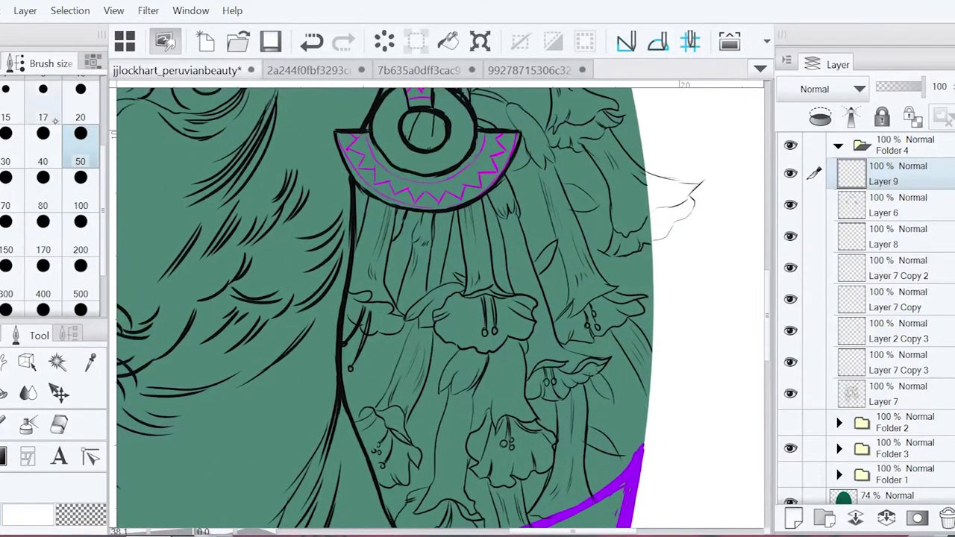
# Ink thick outlines over the leftmost flower, the small bud and the central tubes beneath the earring with a size 30 brush
pyautogui.press('e')
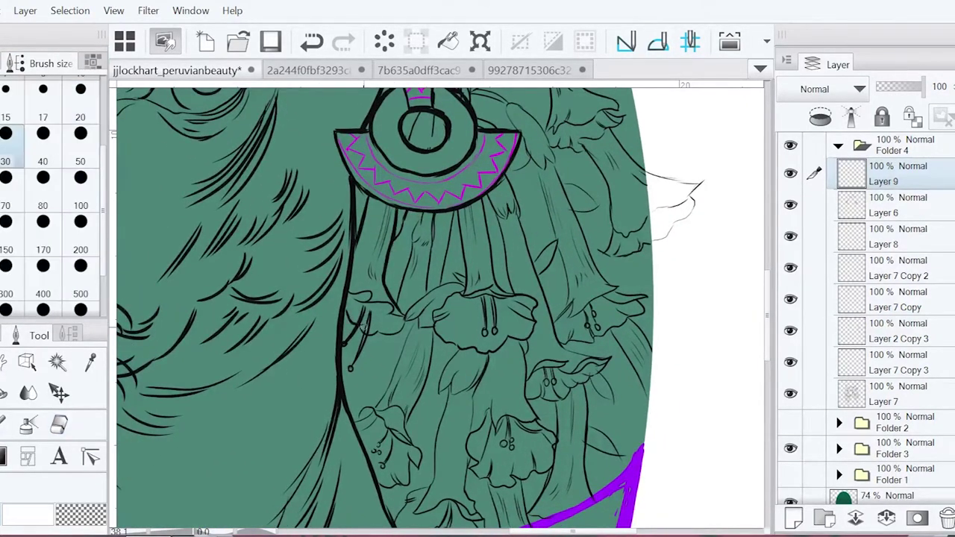
pyautogui.press('^')
pyautogui.press('^')
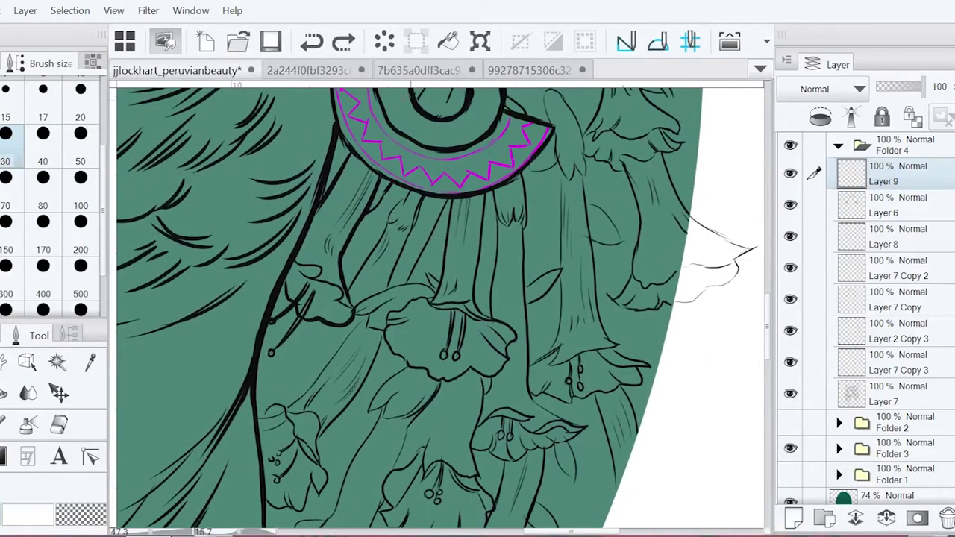
pyautogui.moveTo(406, 193)
pyautogui.mouseDown()
pyautogui.moveTo(388, 226)
pyautogui.moveTo(418, 232)
pyautogui.moveTo(371, 250)
pyautogui.mouseUp()
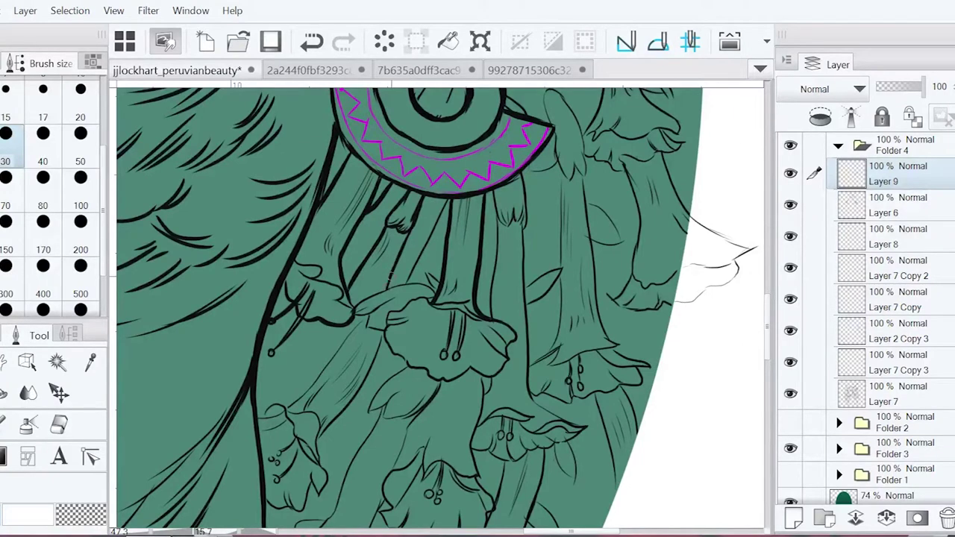
pyautogui.press('e')
pyautogui.press('p')
pyautogui.press('e')
pyautogui.press('p')
# Ink the tube and petal outline of the slanted flower beside the deer's neck, undoing a misplaced stroke
pyautogui.scroll(-1, 441, 306)
pyautogui.moveTo(371, 292)
pyautogui.mouseDown()
pyautogui.moveTo(304, 371)
pyautogui.moveTo(361, 295)
pyautogui.moveTo(329, 342)
pyautogui.mouseUp()
pyautogui.press('e')
pyautogui.press('p')
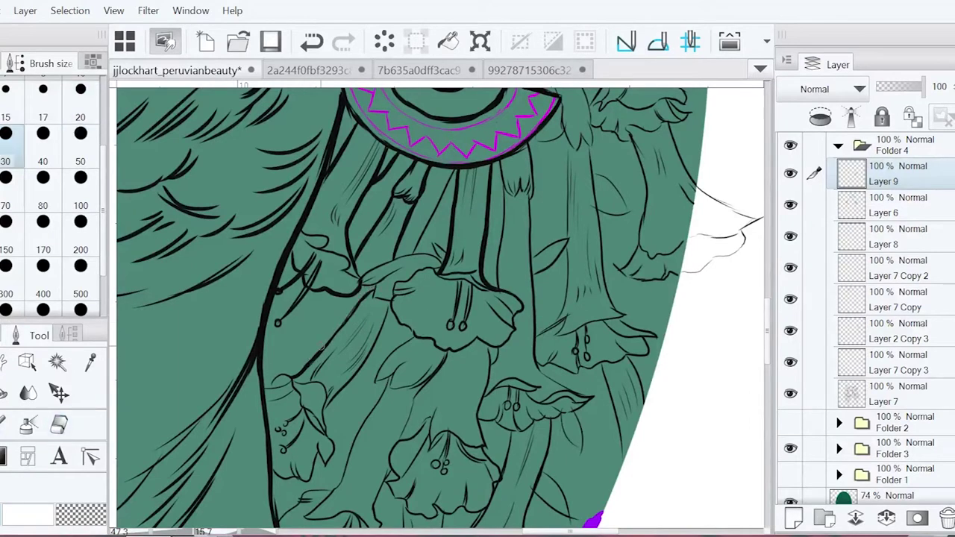
pyautogui.moveTo(385, 315); pyautogui.dragTo(326, 415)
pyautogui.hotkey('ctrl', 'z')
pyautogui.moveTo(393, 298); pyautogui.dragTo(375, 349)
pyautogui.scroll(-1, 297, 338)
pyautogui.moveTo(297, 339); pyautogui.dragTo(268, 351)
pyautogui.moveTo(338, 379); pyautogui.dragTo(318, 444)
pyautogui.moveTo(282, 433); pyautogui.dragTo(276, 444)
# Ink the narrow stem and the back petal behind the central flower, cleaning overlaps with a size 10 eraser
pyautogui.moveTo(421, 199); pyautogui.dragTo(386, 222)
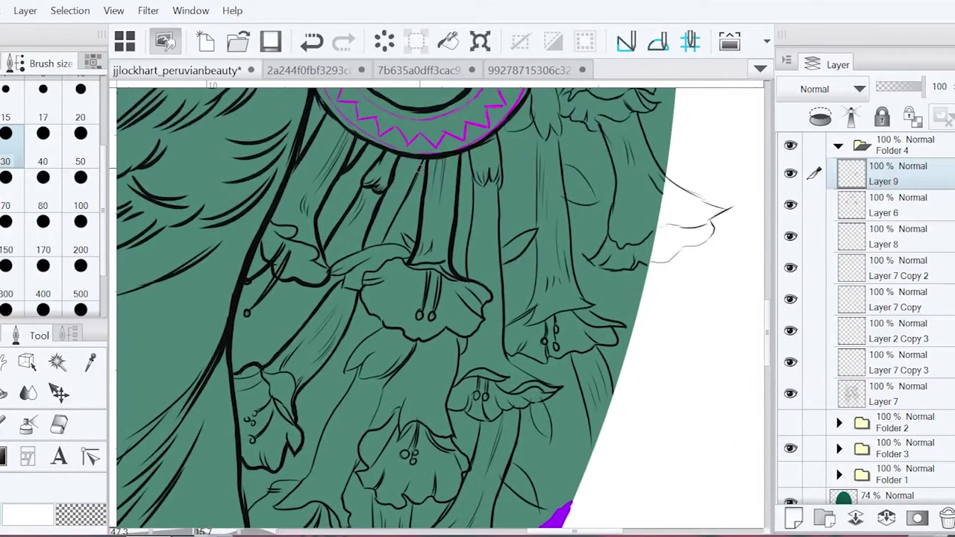
pyautogui.hotkey('ctrl', 'z')
pyautogui.hotkey('ctrl', 'y')
pyautogui.press('e')
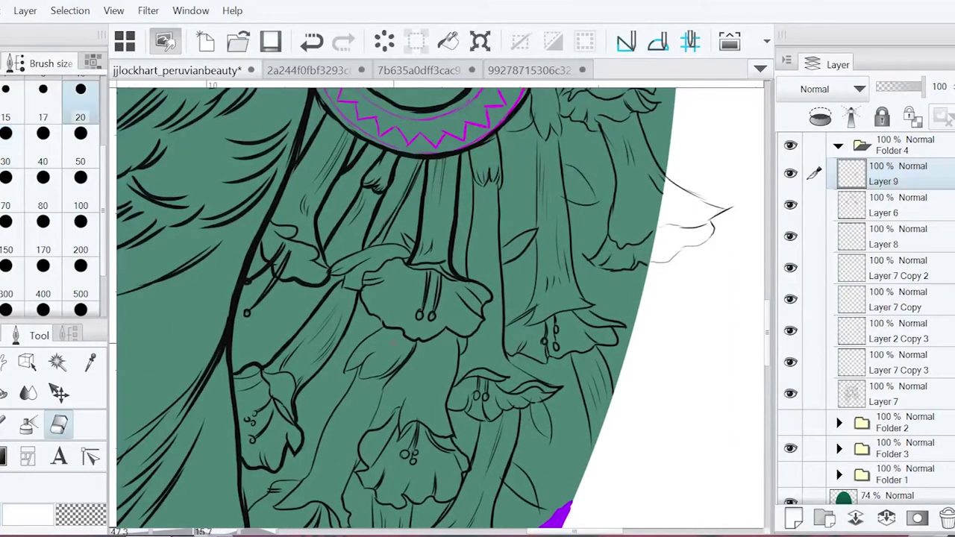
pyautogui.click(11, 197)
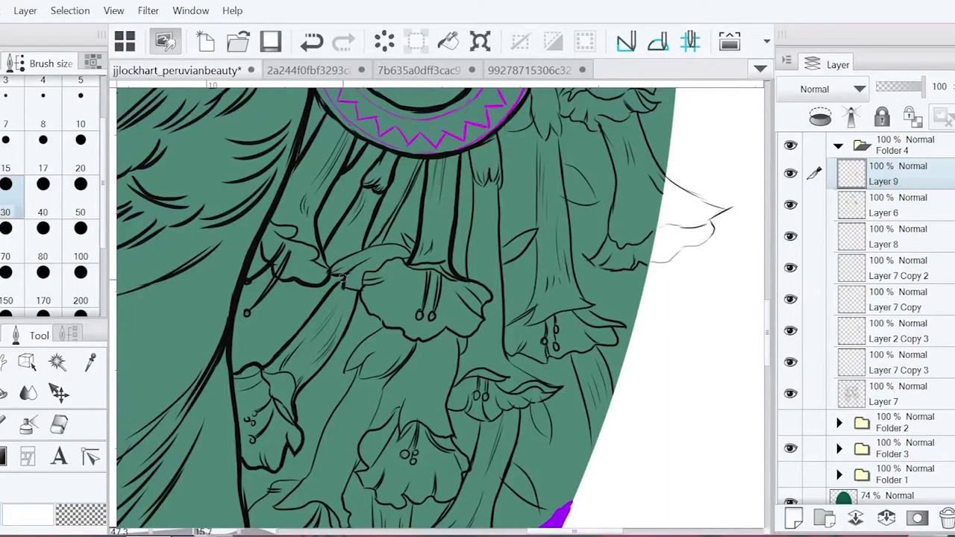
pyautogui.click(81, 105)
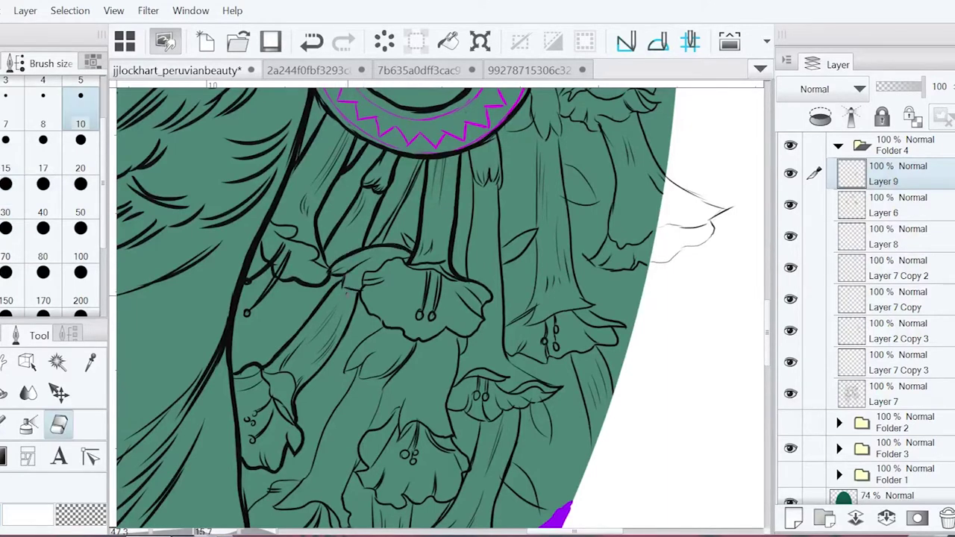
pyautogui.press('p')
pyautogui.moveTo(356, 294); pyautogui.dragTo(356, 221)
# Ink the tube and scalloped rim of the flower directly below the central flower
pyautogui.moveTo(430, 267); pyautogui.dragTo(397, 337)
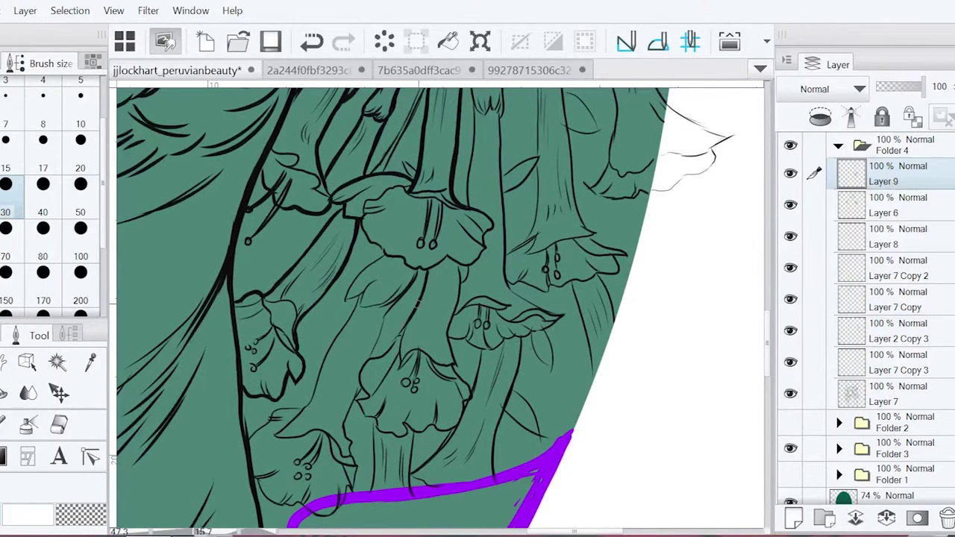
pyautogui.moveTo(459, 270); pyautogui.dragTo(451, 362)
pyautogui.moveTo(400, 335)
pyautogui.mouseDown()
pyautogui.moveTo(366, 367)
pyautogui.moveTo(361, 400)
pyautogui.moveTo(370, 420)
pyautogui.moveTo(409, 433)
pyautogui.mouseUp()
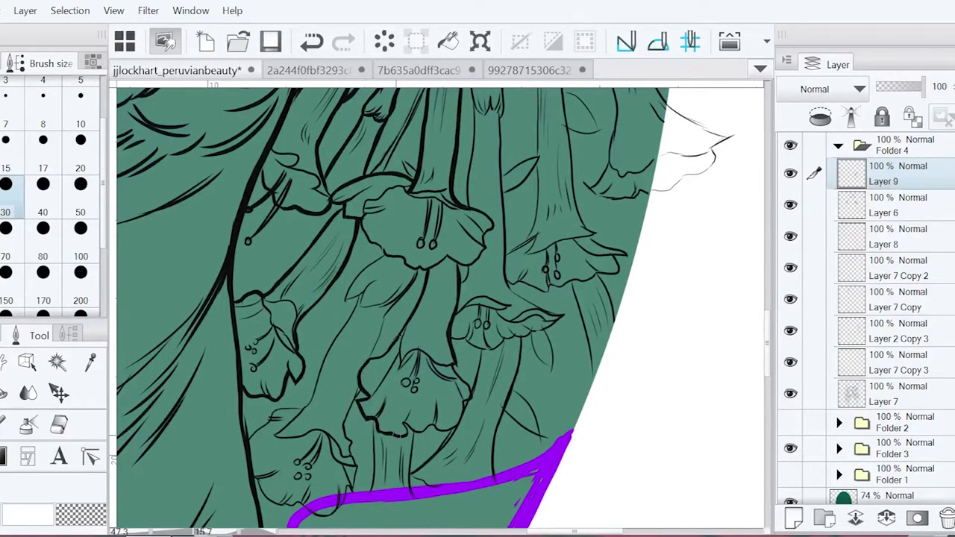
pyautogui.moveTo(453, 364); pyautogui.dragTo(471, 396)
# Ink the tube, top leaves and ruffled rim of the lowest flower between the neck and the ribbon
pyautogui.moveTo(384, 252)
pyautogui.mouseDown()
pyautogui.moveTo(347, 293)
pyautogui.moveTo(347, 301)
pyautogui.moveTo(363, 292)
pyautogui.moveTo(359, 306)
pyautogui.moveTo(391, 307)
pyautogui.moveTo(365, 363)
pyautogui.mouseUp()
pyautogui.moveTo(360, 388); pyautogui.dragTo(343, 455)
pyautogui.moveTo(360, 297); pyautogui.dragTo(301, 412)
pyautogui.moveTo(373, 259); pyautogui.dragTo(354, 279)
pyautogui.moveTo(361, 292); pyautogui.dragTo(345, 301)
pyautogui.moveTo(250, 438); pyautogui.dragTo(307, 404)
pyautogui.scroll(-2, 343, 314)
pyautogui.moveTo(249, 418)
pyautogui.mouseDown()
pyautogui.moveTo(316, 455)
pyautogui.moveTo(353, 409)
pyautogui.mouseUp()
pyautogui.moveTo(354, 388); pyautogui.dragTo(347, 418)
pyautogui.moveTo(380, 253)
pyautogui.mouseDown()
pyautogui.moveTo(365, 297)
pyautogui.moveTo(374, 272)
pyautogui.mouseUp()
# Adjust the brush size back to 30 and ink the tube below the small flower above the ribbon tail
pyautogui.press('[')
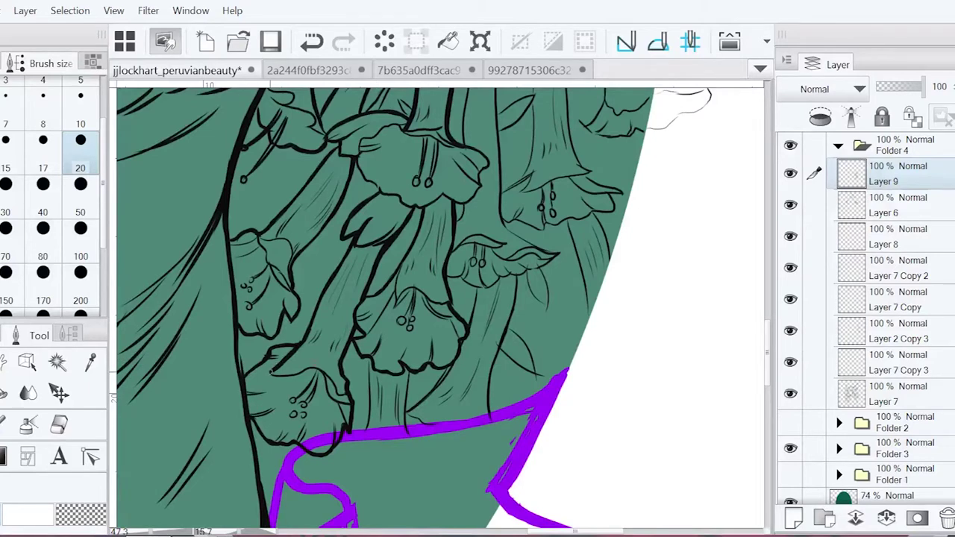
pyautogui.moveTo(295, 254); pyautogui.dragTo(277, 287)
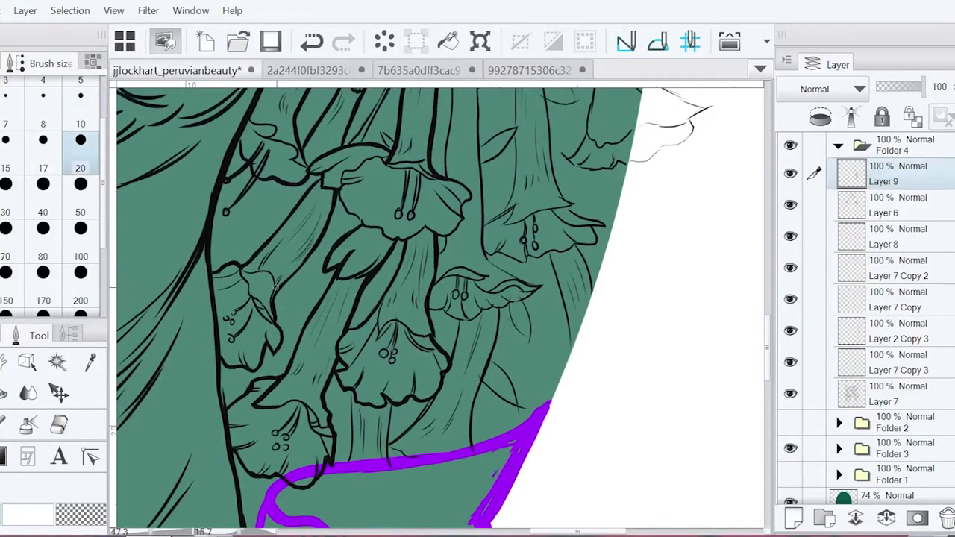
pyautogui.press(']')
pyautogui.press(']')
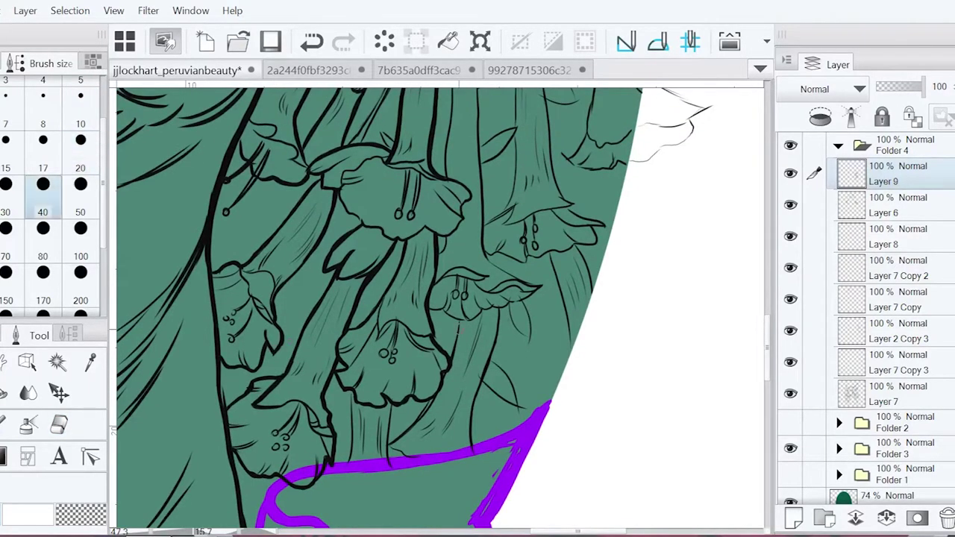
pyautogui.press('[')
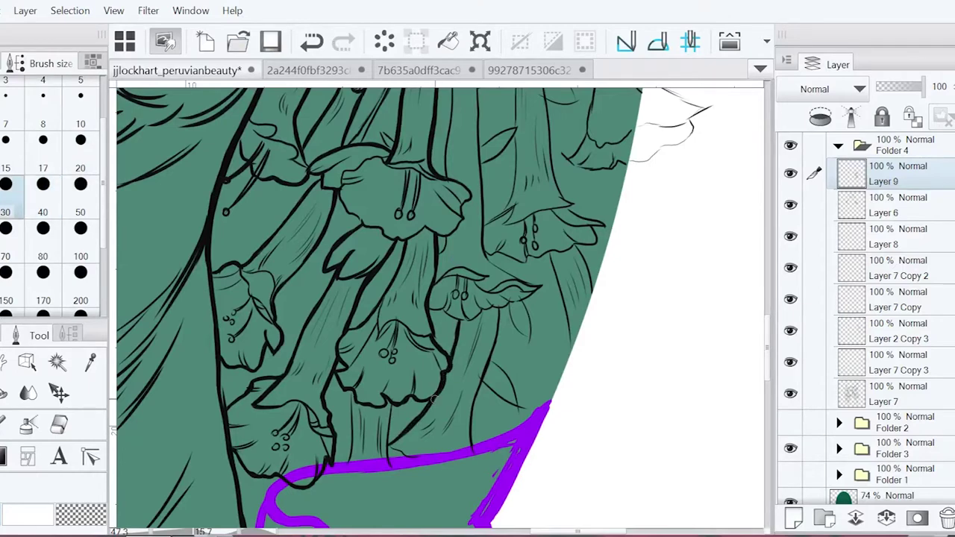
pyautogui.press('-')
pyautogui.press('-')
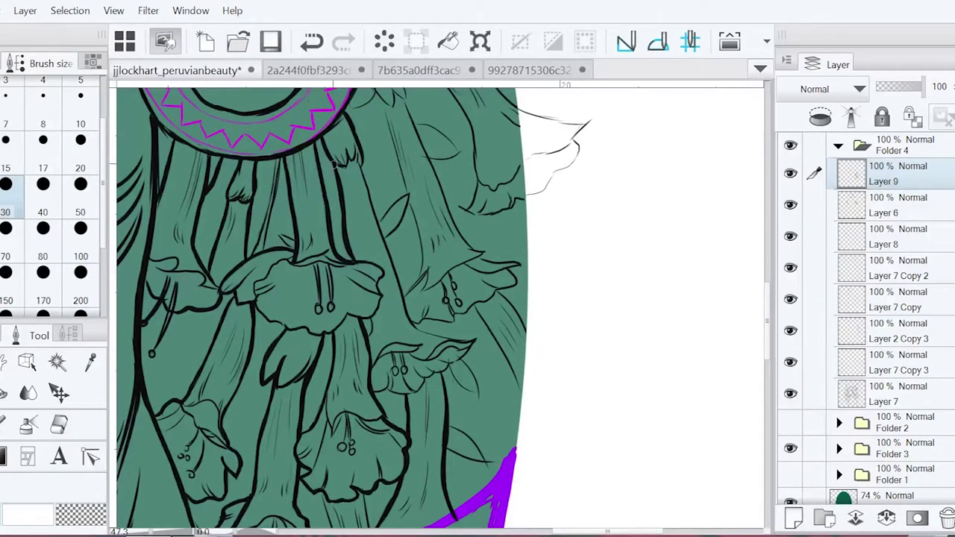
# Ink the long flower's outer edge and rim to the right of the central flower, and thicken the central flower's rim
pyautogui.hotkey('ctrl', 'z')
pyautogui.moveTo(360, 166)
pyautogui.mouseDown()
pyautogui.moveTo(414, 323)
pyautogui.moveTo(446, 340)
pyautogui.mouseUp()
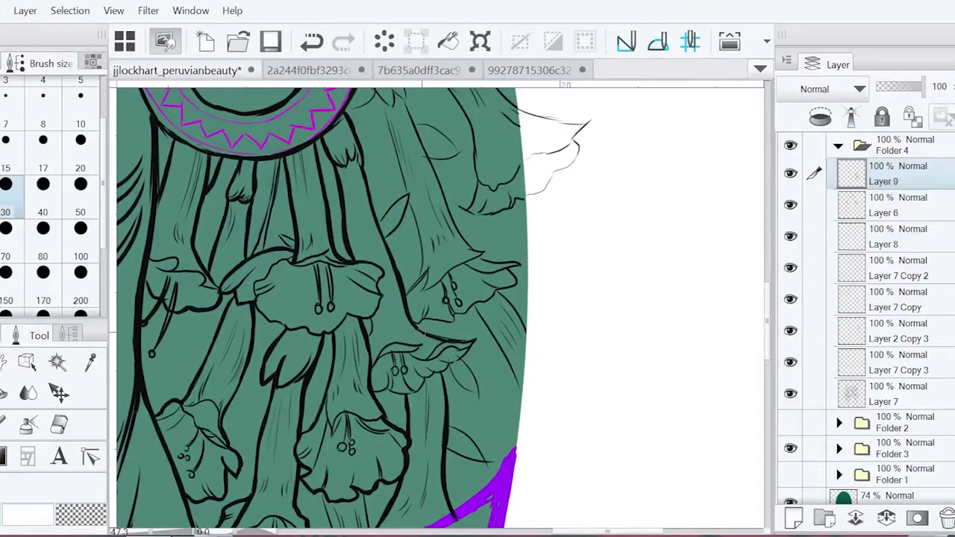
pyautogui.moveTo(371, 392)
pyautogui.mouseDown()
pyautogui.moveTo(420, 388)
pyautogui.moveTo(477, 340)
pyautogui.mouseUp()
pyautogui.moveTo(360, 319); pyautogui.dragTo(366, 339)
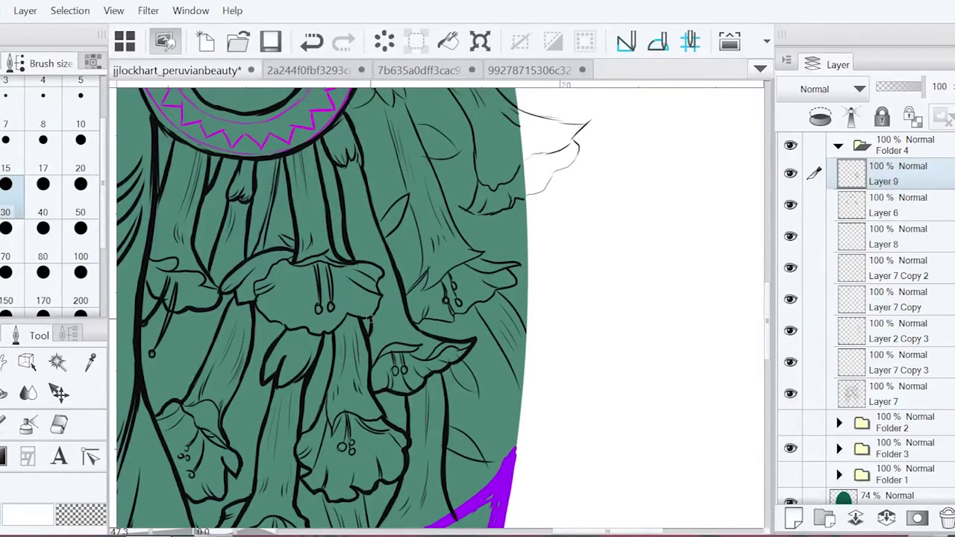
pyautogui.moveTo(289, 260)
pyautogui.mouseDown()
pyautogui.moveTo(279, 324)
pyautogui.moveTo(292, 333)
pyautogui.moveTo(334, 331)
pyautogui.moveTo(383, 269)
pyautogui.mouseUp()
pyautogui.press('e')
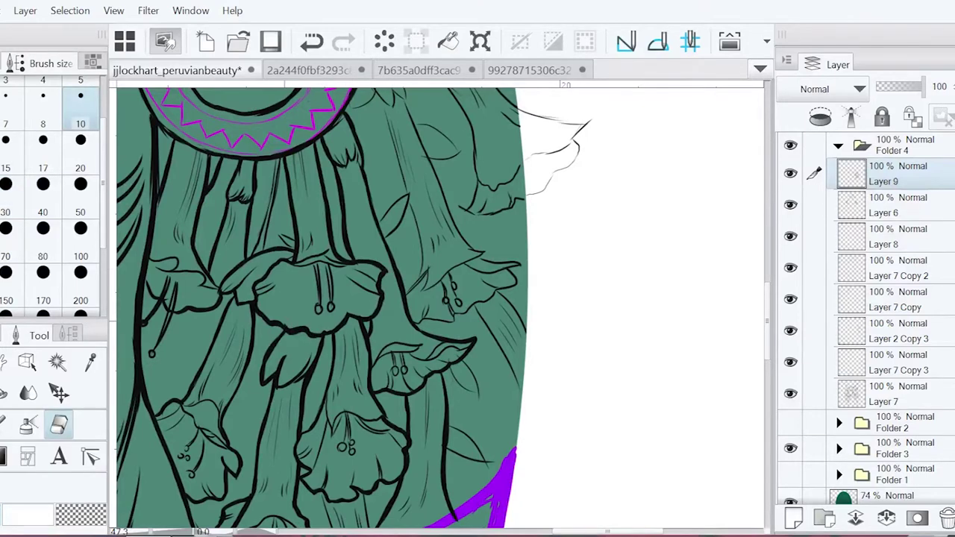
# Ink the bud beside the earring's outer tip and its curved stalk with a size 20 brush, undoing stray strokes
pyautogui.moveTo(191, 311); pyautogui.dragTo(424, 286)
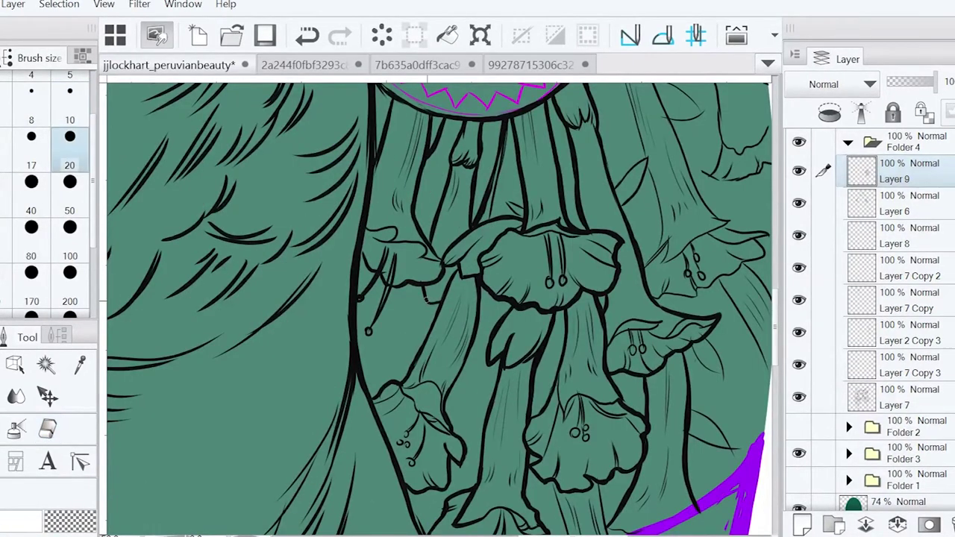
pyautogui.moveTo(522, 298); pyautogui.dragTo(358, 410)
pyautogui.moveTo(409, 150)
pyautogui.mouseDown()
pyautogui.moveTo(430, 171)
pyautogui.moveTo(427, 203)
pyautogui.mouseUp()
pyautogui.moveTo(433, 170)
pyautogui.mouseDown()
pyautogui.moveTo(460, 211)
pyautogui.moveTo(457, 237)
pyautogui.mouseUp()
pyautogui.hotkey('ctrl', 'z')
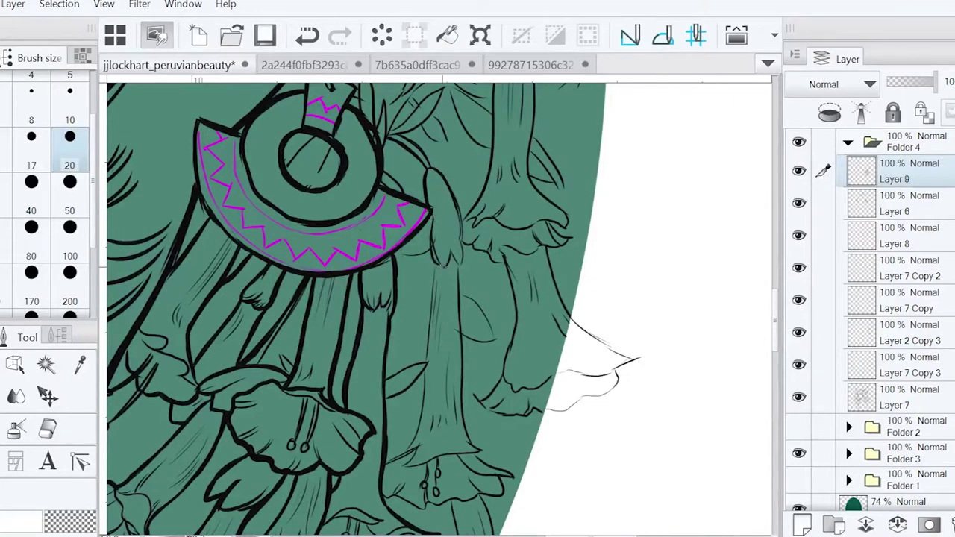
pyautogui.moveTo(454, 199); pyautogui.dragTo(458, 260)
pyautogui.moveTo(428, 175); pyautogui.dragTo(433, 257)
pyautogui.moveTo(403, 136); pyautogui.dragTo(431, 166)
pyautogui.hotkey('ctrl', 'z')
# Ink the left edge of the tube below that bud, erasing and redrawing the line near its base
pyautogui.moveTo(432, 264); pyautogui.dragTo(418, 447)
pyautogui.moveTo(423, 382); pyautogui.dragTo(399, 459)
pyautogui.moveTo(422, 368)
pyautogui.mouseDown()
pyautogui.moveTo(419, 415)
pyautogui.moveTo(385, 465)
pyautogui.mouseUp()
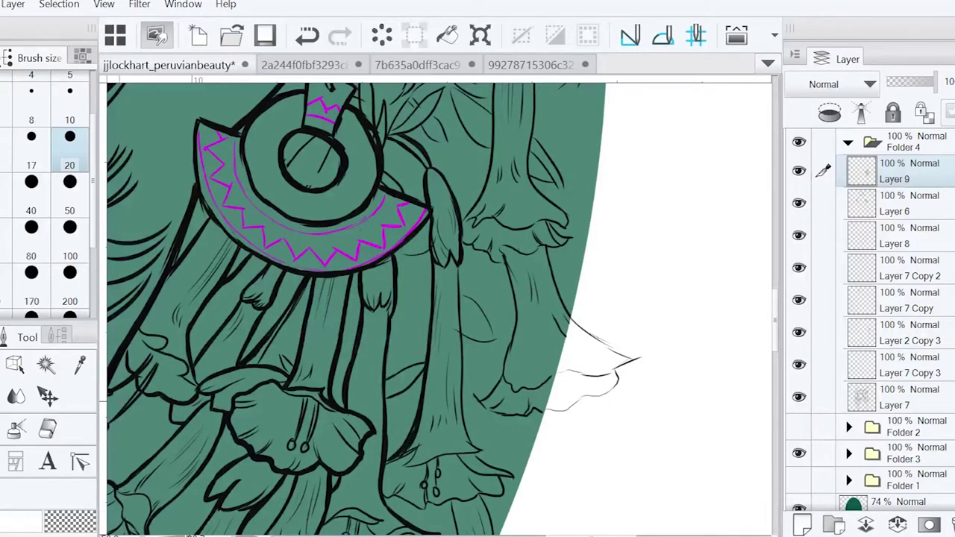
pyautogui.press('e')
pyautogui.moveTo(415, 427); pyautogui.dragTo(391, 459)
pyautogui.moveTo(420, 406); pyautogui.dragTo(415, 436)
pyautogui.keyDown('ctrl'); pyautogui.keyDown('shift'); pyautogui.click(415, 436); pyautogui.keyUp('shift'); pyautogui.keyUp('ctrl')
pyautogui.keyDown('ctrl'); pyautogui.keyDown('shift'); pyautogui.click(418, 418); pyautogui.keyUp('shift'); pyautogui.keyUp('ctrl')
pyautogui.press('p')
pyautogui.moveTo(422, 395); pyautogui.dragTo(388, 461)
# Ink the right edge and pointed, ruffled petals of the same flower, tidying the lines with a size 10 eraser
pyautogui.moveTo(457, 265)
pyautogui.mouseDown()
pyautogui.moveTo(464, 403)
pyautogui.moveTo(478, 450)
pyautogui.mouseUp()
pyautogui.moveTo(386, 498)
pyautogui.mouseDown()
pyautogui.moveTo(337, 326)
pyautogui.moveTo(456, 318)
pyautogui.mouseUp()
pyautogui.press('e')
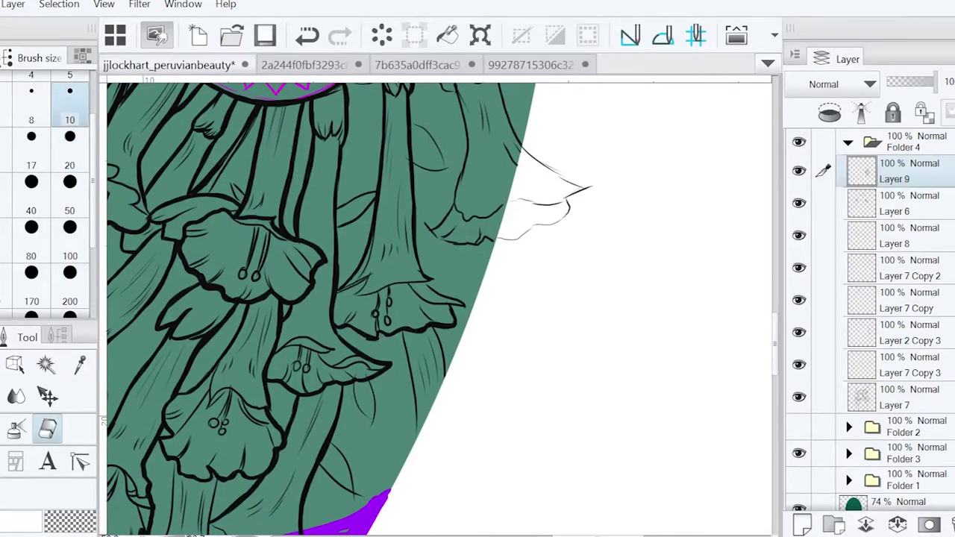
pyautogui.press('p')
pyautogui.hotkey('ctrl', 'z')
pyautogui.press('^')
pyautogui.moveTo(344, 263); pyautogui.dragTo(363, 310)
pyautogui.press('e')
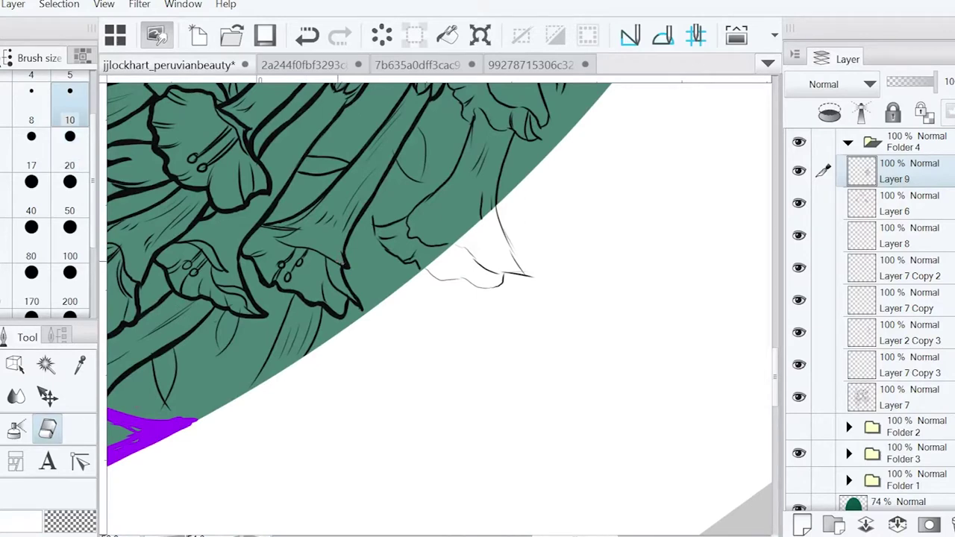
pyautogui.press('p')
pyautogui.moveTo(448, 83); pyautogui.dragTo(418, 162)
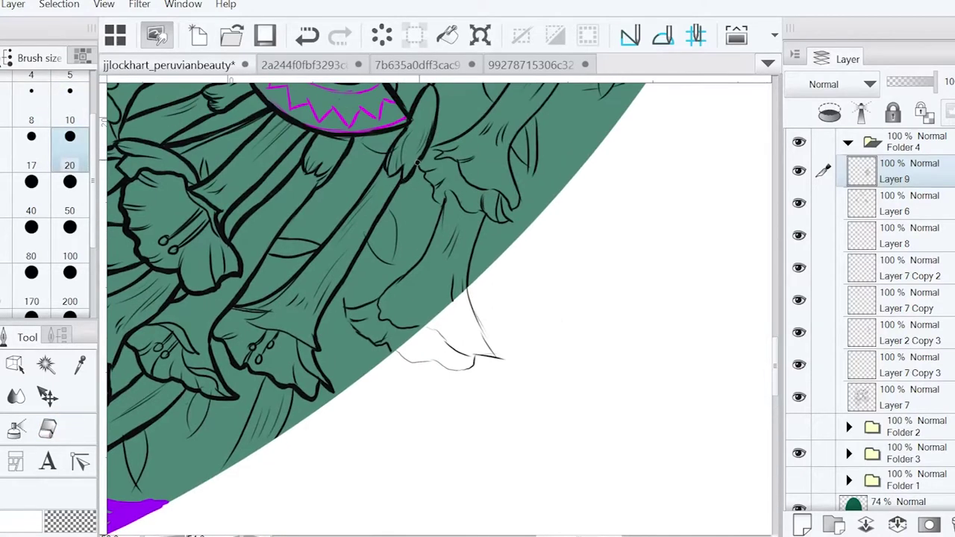
pyautogui.moveTo(235, 365); pyautogui.dragTo(332, 335)
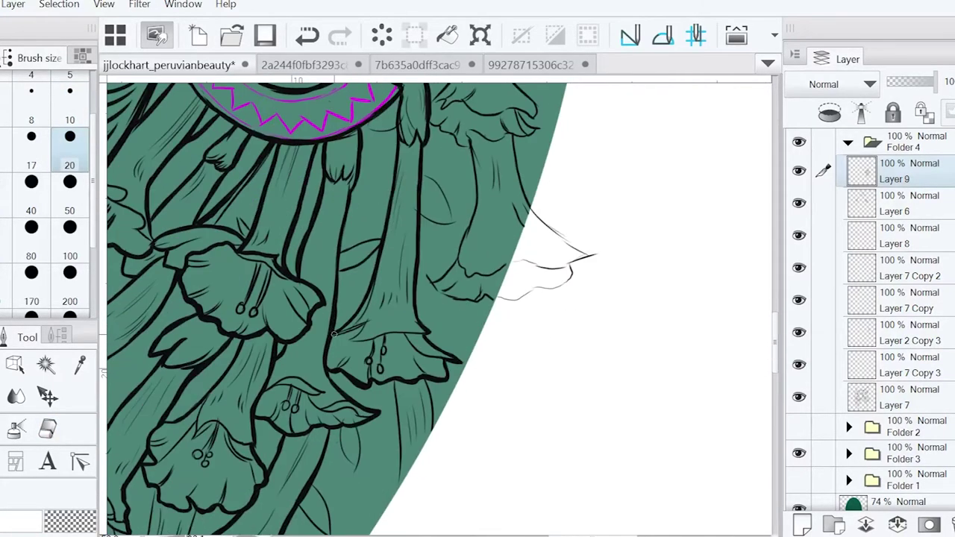
# Clean up the lines around this flower's upper petals, checking Layer 7, Layer 2 Copy 3 and Layer 6 before returning to Layer 9
pyautogui.click(903, 397)
pyautogui.press('e')
pyautogui.click(903, 332)
pyautogui.click(903, 203)
pyautogui.click(903, 171)
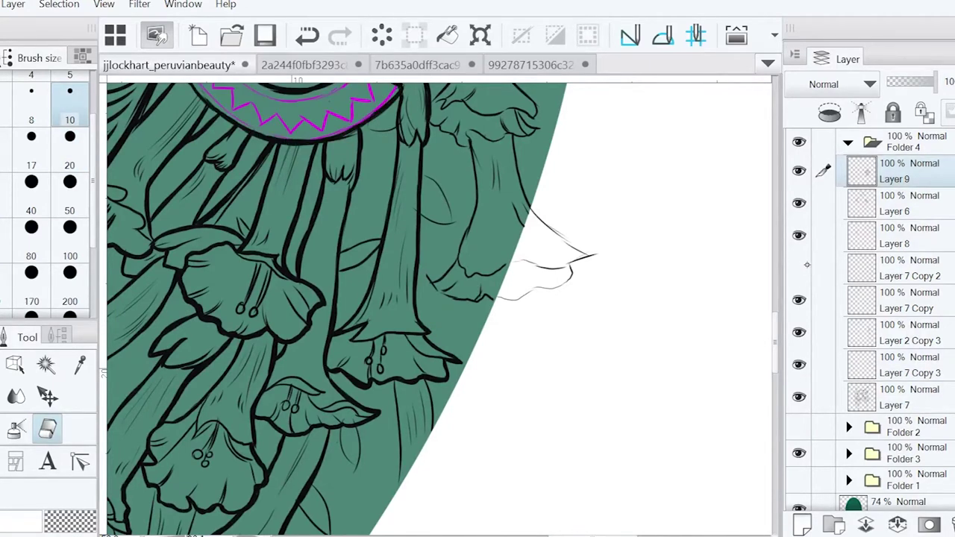
pyautogui.click(813, 333)
pyautogui.hotkey('ctrl', 'z')
pyautogui.press('p')
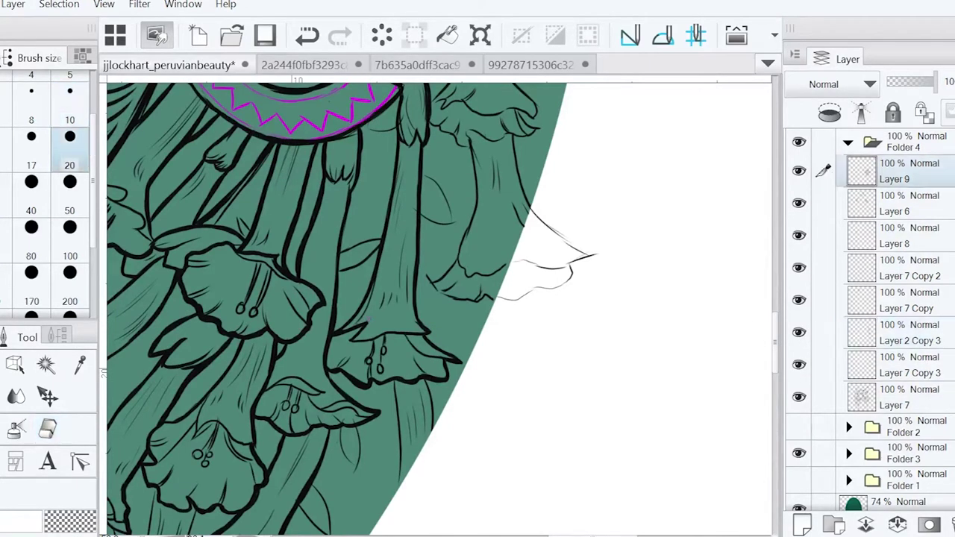
# Redraw the small leaf beside the flower's tube and check Layer 7 Copy, Layer 2 Copy 3 and Layer 7 Copy 3 for leftover lines
pyautogui.hotkey('ctrl', 'z')
pyautogui.moveTo(433, 182); pyautogui.dragTo(452, 216)
pyautogui.press('e')
pyautogui.click(906, 300)
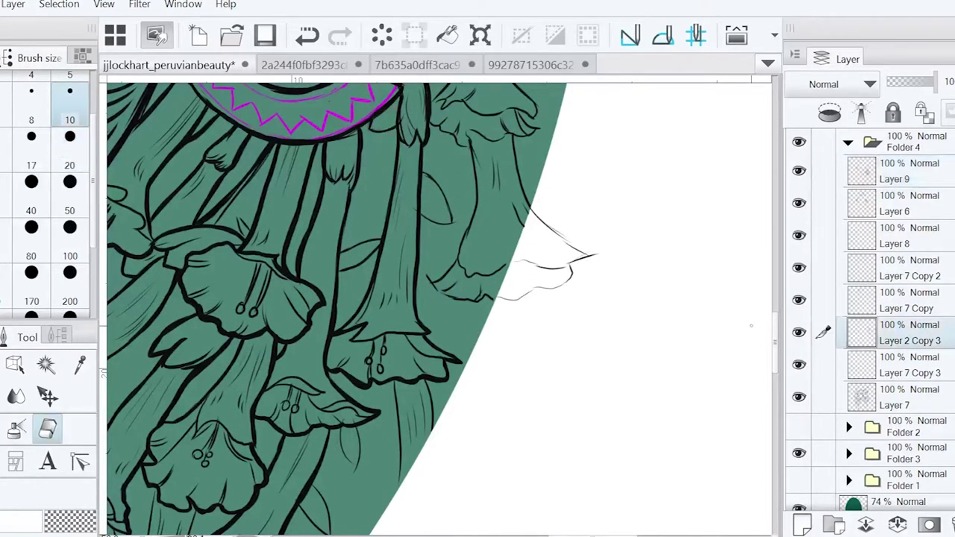
pyautogui.click(907, 332)
pyautogui.click(907, 364)
pyautogui.click(907, 170)
pyautogui.scroll(3, 441, 306)
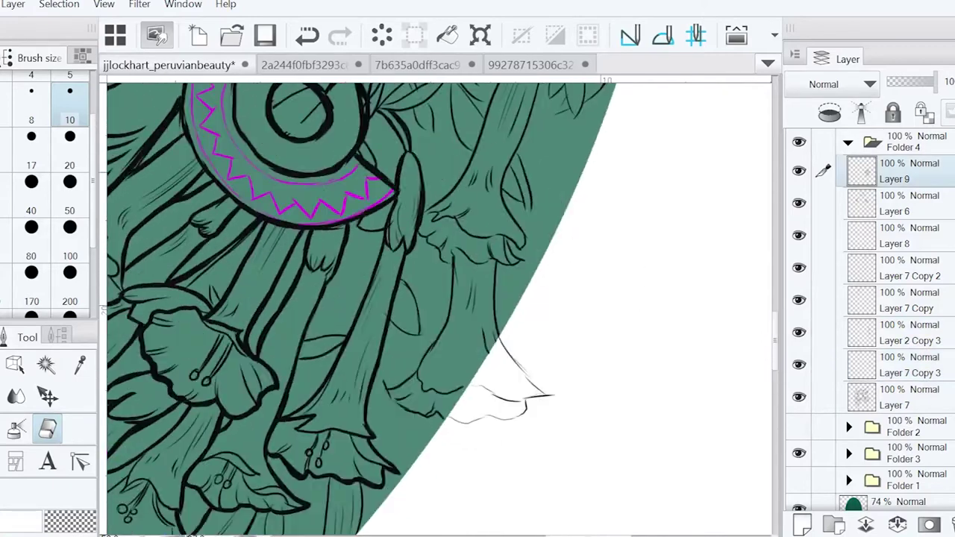
# Ink the tube, flared petals, inner rim and stamens of the flower that extends beyond the green oval's edge
pyautogui.press('p')
pyautogui.hscroll(2, 438, 306)
pyautogui.moveTo(376, 382); pyautogui.dragTo(400, 319)
pyautogui.moveTo(445, 295)
pyautogui.mouseDown()
pyautogui.moveTo(469, 397)
pyautogui.moveTo(498, 426)
pyautogui.mouseUp()
pyautogui.scroll(-3, 440, 306)
pyautogui.moveTo(415, 261); pyautogui.dragTo(428, 331)
pyautogui.moveTo(326, 299)
pyautogui.mouseDown()
pyautogui.moveTo(391, 334)
pyautogui.moveTo(415, 329)
pyautogui.mouseUp()
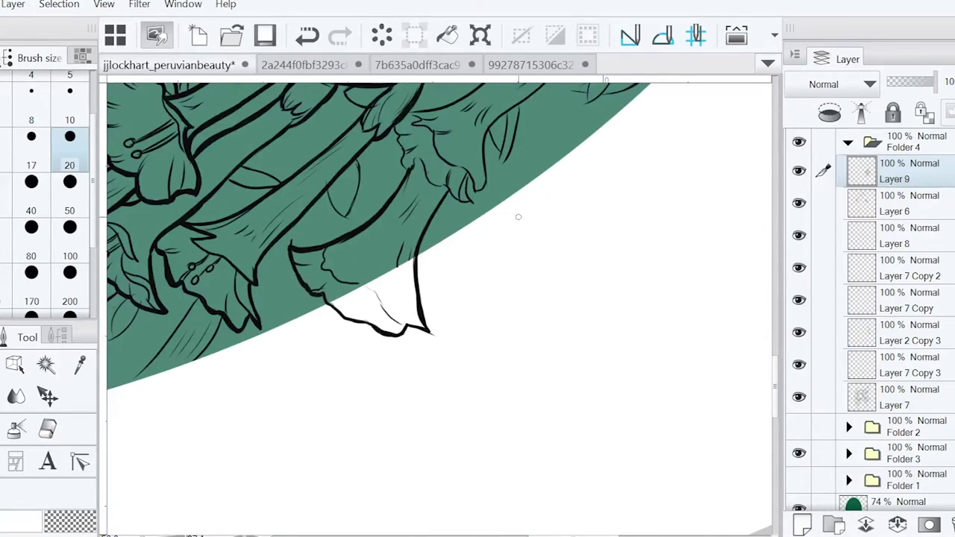
pyautogui.moveTo(342, 294)
pyautogui.mouseDown()
pyautogui.moveTo(358, 306)
pyautogui.moveTo(370, 283)
pyautogui.mouseUp()
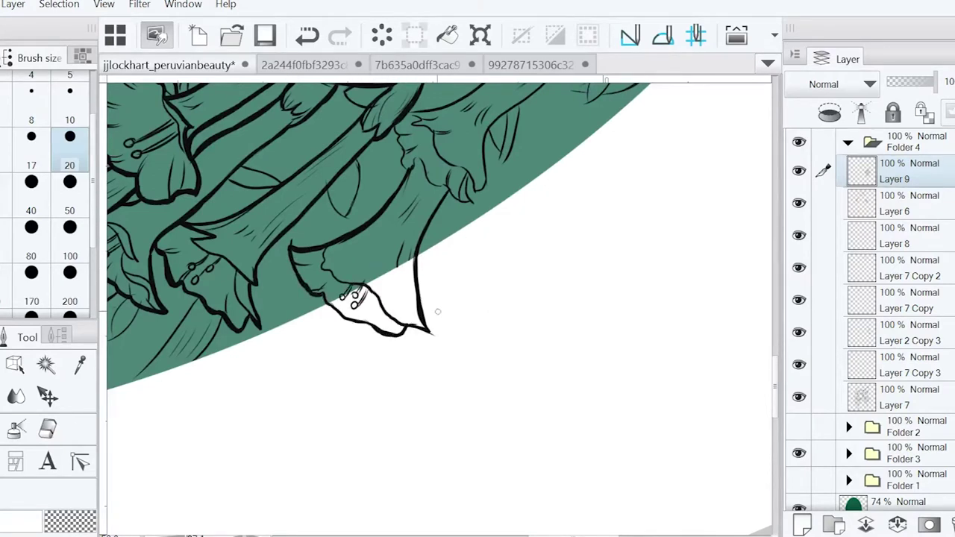
pyautogui.press('^')
pyautogui.press('^')
pyautogui.press('^')
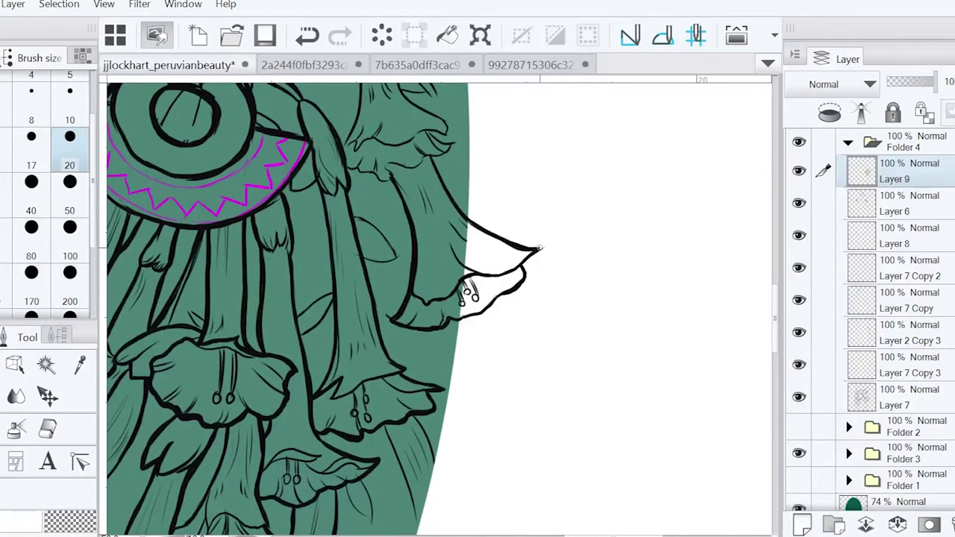
# Tidy the outlines of the pointed and ruffled petals on the flower that extends past the green oval
pyautogui.press('e')
pyautogui.press('p')
pyautogui.press('e')
pyautogui.press('p')
pyautogui.moveTo(504, 281); pyautogui.dragTo(482, 291)
# Ink both sides of the tube and the ruffled petal rim of the hanging flower directly above, cleaning up stray lines
pyautogui.scroll(5, 437, 306)
pyautogui.press('p')
pyautogui.moveTo(335, 99); pyautogui.dragTo(339, 253)
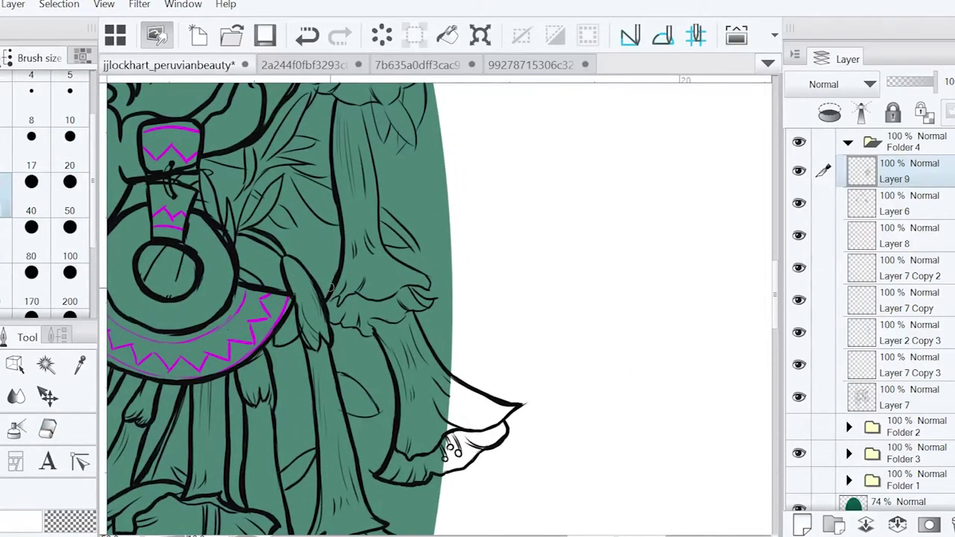
pyautogui.press('e')
pyautogui.press('p')
pyautogui.moveTo(370, 106)
pyautogui.mouseDown()
pyautogui.moveTo(394, 258)
pyautogui.moveTo(418, 270)
pyautogui.moveTo(434, 300)
pyautogui.mouseUp()
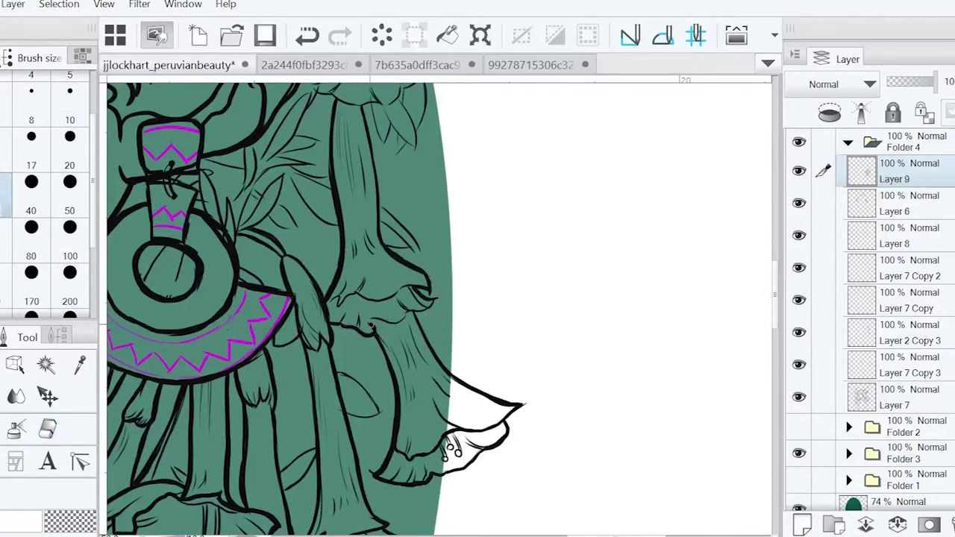
pyautogui.moveTo(369, 331); pyautogui.dragTo(436, 297)
pyautogui.press('e')
pyautogui.press('p')
pyautogui.moveTo(333, 99); pyautogui.dragTo(334, 150)
pyautogui.moveTo(366, 108); pyautogui.dragTo(367, 136)
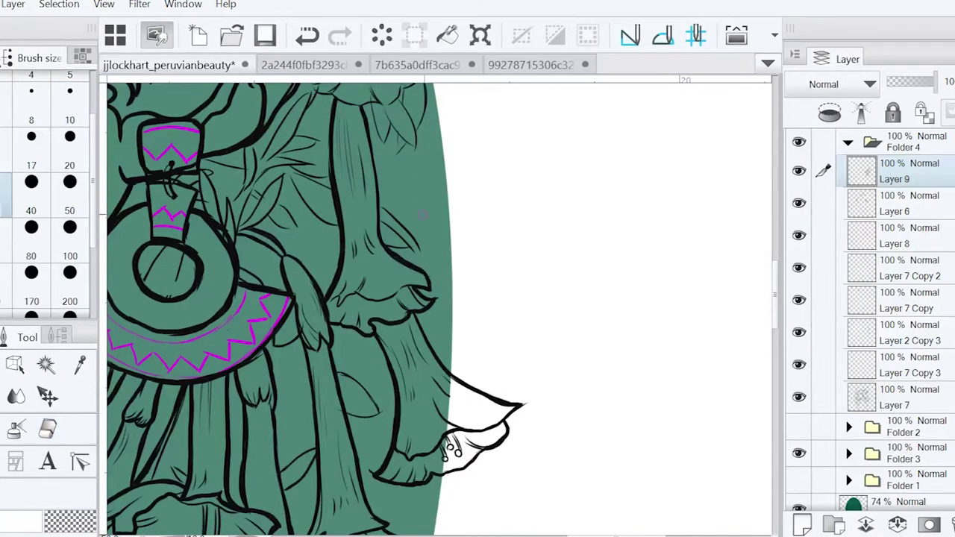
# Ink the leafy sprigs between the round earring and the flower tube, undoing the strokes that miss
pyautogui.scroll(5, 404, 218)
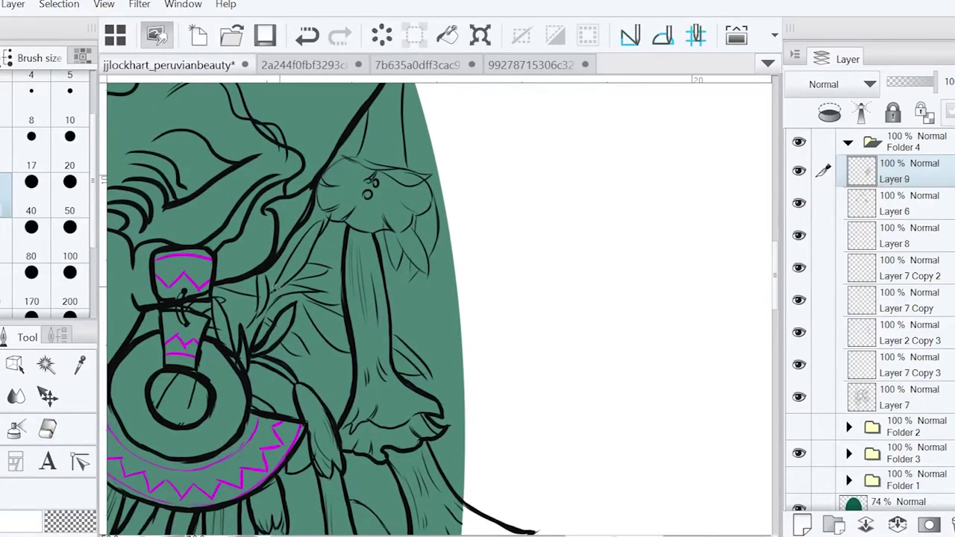
pyautogui.press('p')
pyautogui.moveTo(277, 258)
pyautogui.mouseDown()
pyautogui.moveTo(288, 281)
pyautogui.moveTo(251, 325)
pyautogui.moveTo(330, 267)
pyautogui.mouseUp()
pyautogui.hotkey('ctrl', 'z')
pyautogui.moveTo(303, 327); pyautogui.dragTo(332, 297)
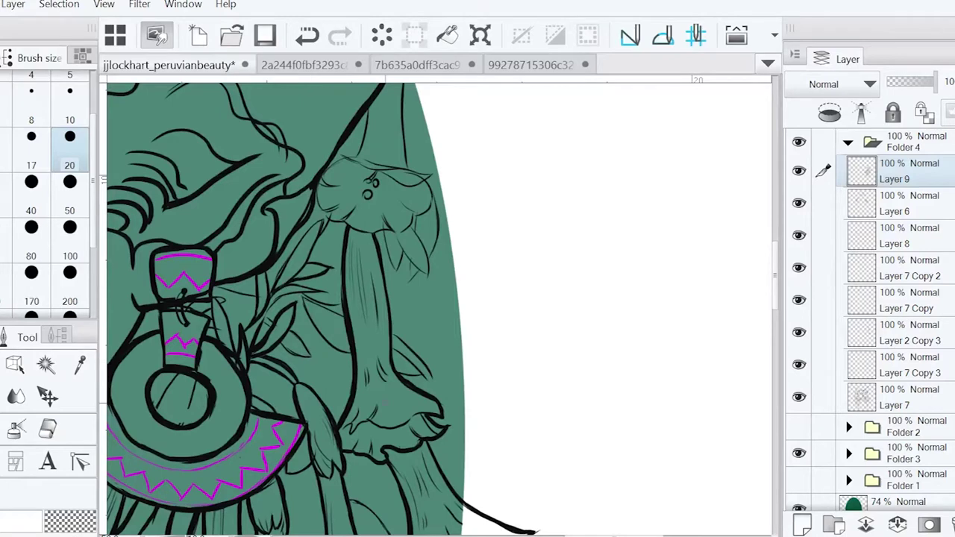
pyautogui.scroll(2, 439, 306)
pyautogui.scroll(-2, 439, 306)
pyautogui.hotkey('ctrl', 'z')
# Ink the uppermost flower's scalloped blossom and narrow tube with the size 20 brush, plus the small leaves hanging behind it
pyautogui.moveTo(367, 179)
pyautogui.mouseDown()
pyautogui.moveTo(352, 231)
pyautogui.moveTo(358, 224)
pyautogui.mouseUp()
pyautogui.press('p')
pyautogui.moveTo(408, 121); pyautogui.dragTo(407, 247)
pyautogui.hotkey('ctrl', 'z')
pyautogui.moveTo(317, 257)
pyautogui.mouseDown()
pyautogui.moveTo(351, 300)
pyautogui.moveTo(430, 257)
pyautogui.moveTo(356, 231)
pyautogui.mouseUp()
pyautogui.hotkey('ctrl', 'z')
pyautogui.press('[')
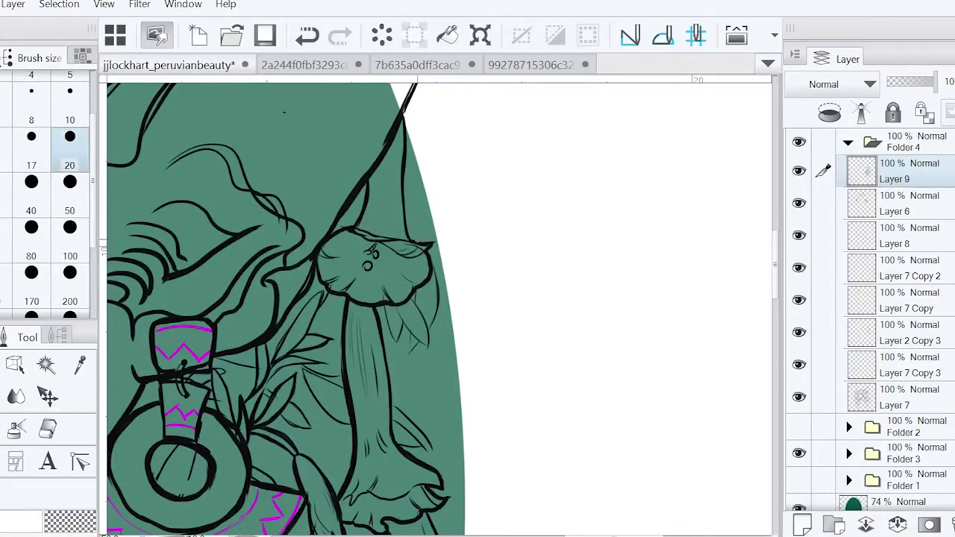
pyautogui.moveTo(409, 297); pyautogui.dragTo(430, 349)
pyautogui.moveTo(403, 309)
pyautogui.mouseDown()
pyautogui.moveTo(390, 343)
pyautogui.moveTo(458, 404)
pyautogui.mouseUp()
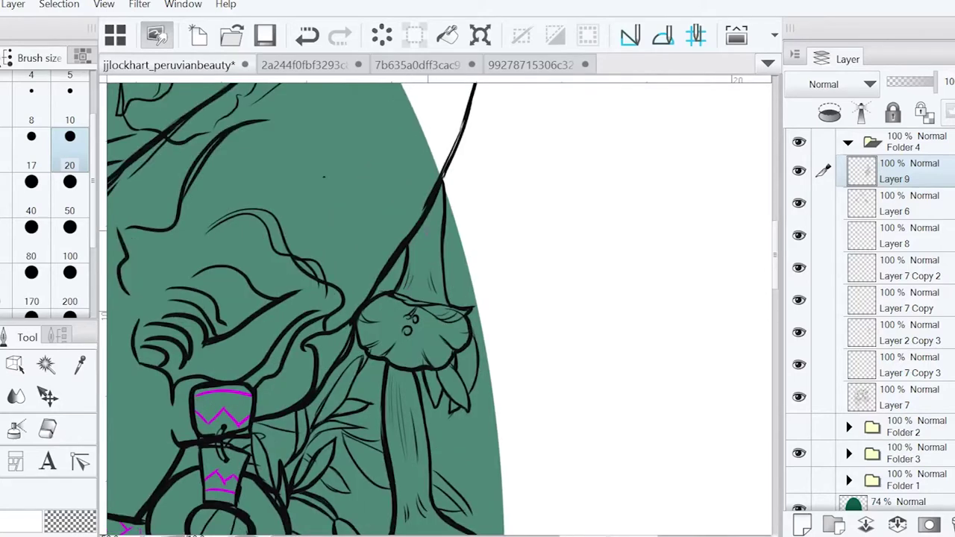
# Thicken the long curved contour that runs past the uppermost flower and beyond the oval's edge
pyautogui.moveTo(443, 258)
pyautogui.mouseDown()
pyautogui.moveTo(481, 334)
pyautogui.moveTo(533, 250)
pyautogui.mouseUp()
pyautogui.press(']')
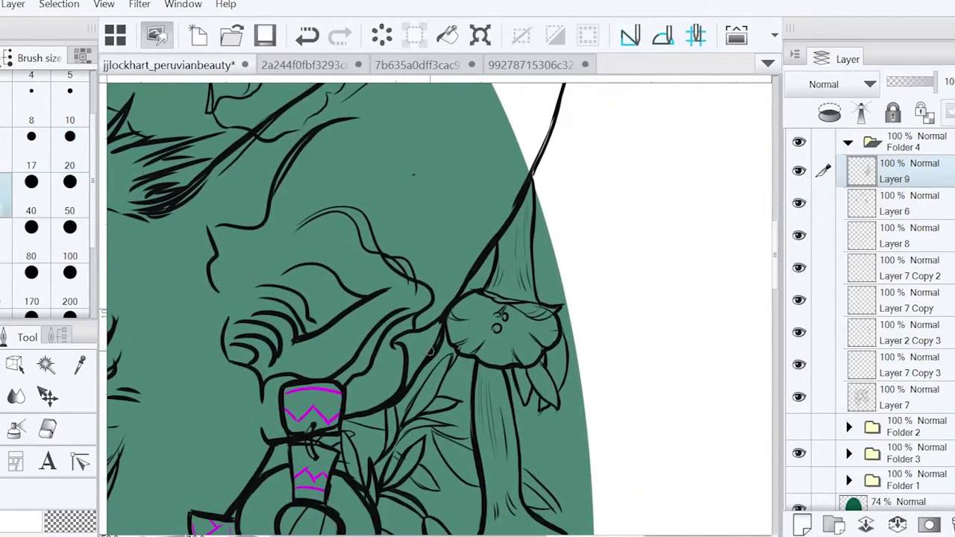
pyautogui.scroll(3, 527, 183)
pyautogui.scroll(-3, 527, 184)
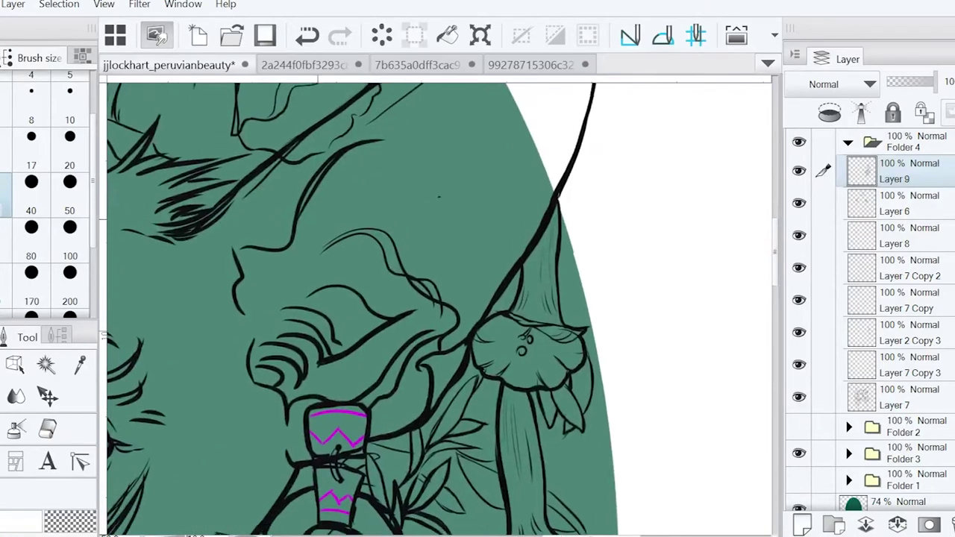
# Ink the curls inside the ear and add fine lines along the ear's long contour with the size 20 brush
pyautogui.press('[')
pyautogui.moveTo(448, 284); pyautogui.dragTo(384, 370)
pyautogui.moveTo(530, 155)
pyautogui.mouseDown()
pyautogui.moveTo(437, 364)
pyautogui.moveTo(418, 295)
pyautogui.mouseUp()
pyautogui.moveTo(219, 326); pyautogui.dragTo(287, 326)
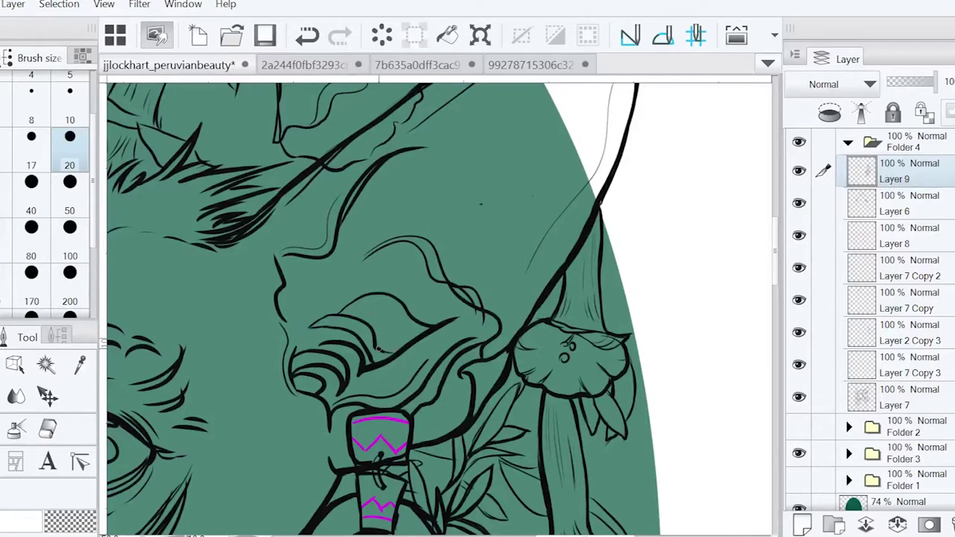
pyautogui.moveTo(378, 349)
pyautogui.mouseDown()
pyautogui.moveTo(377, 403)
pyautogui.moveTo(418, 522)
pyautogui.mouseUp()
# Ink the flowing curved strands beside the earring's cap, redoing the stroke that misses
pyautogui.scroll(-3, 448, 335)
pyautogui.scroll(2, 471, 280)
pyautogui.press('[')
pyautogui.moveTo(444, 250); pyautogui.dragTo(425, 294)
pyautogui.hotkey('ctrl', 'z')
pyautogui.moveTo(424, 235); pyautogui.dragTo(426, 303)
pyautogui.moveTo(394, 330); pyautogui.dragTo(288, 281)
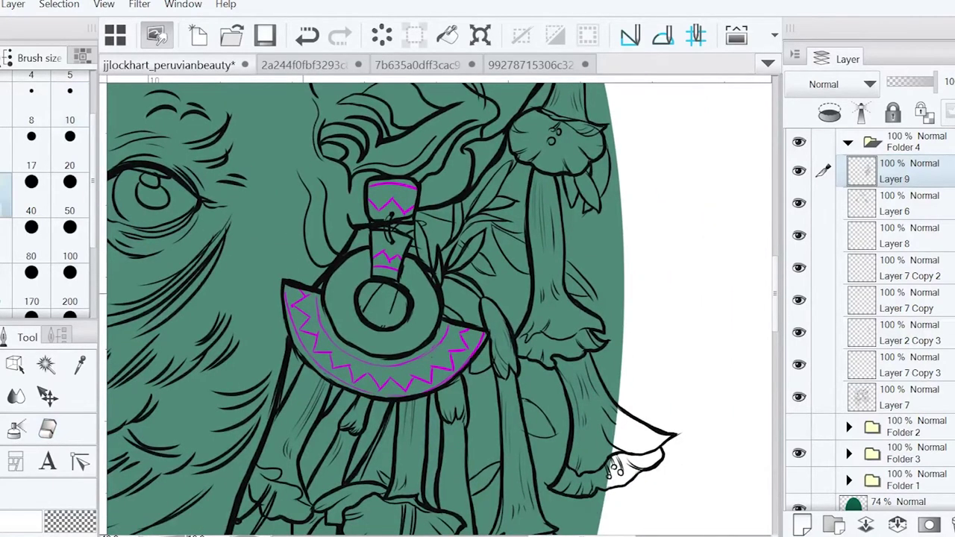
pyautogui.moveTo(324, 376); pyautogui.dragTo(291, 313)
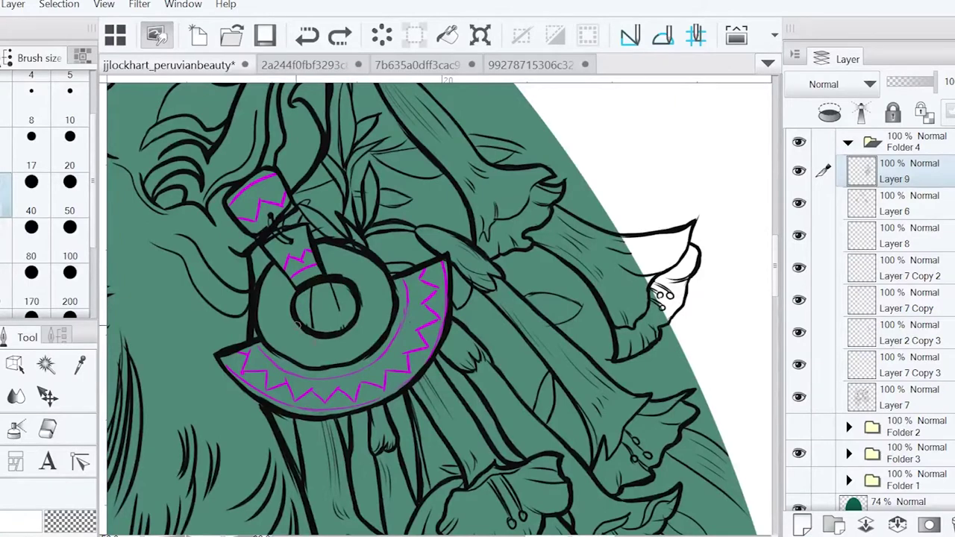
# Thicken and smooth the earring's inner ring and round disc outlines, rotating the canvas to follow the curves
pyautogui.press(']')
pyautogui.moveTo(345, 276); pyautogui.dragTo(363, 320)
pyautogui.press('e')
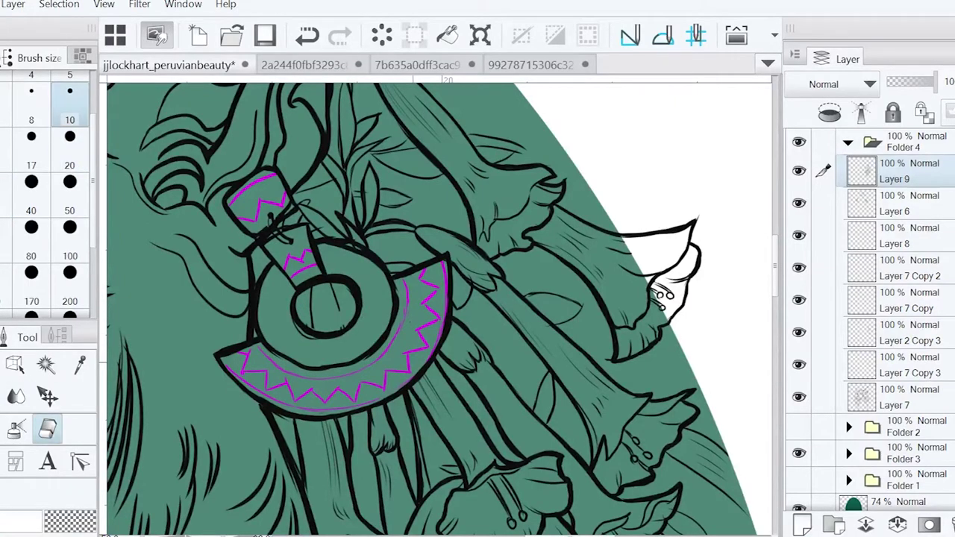
pyautogui.press('p')
pyautogui.press('^')
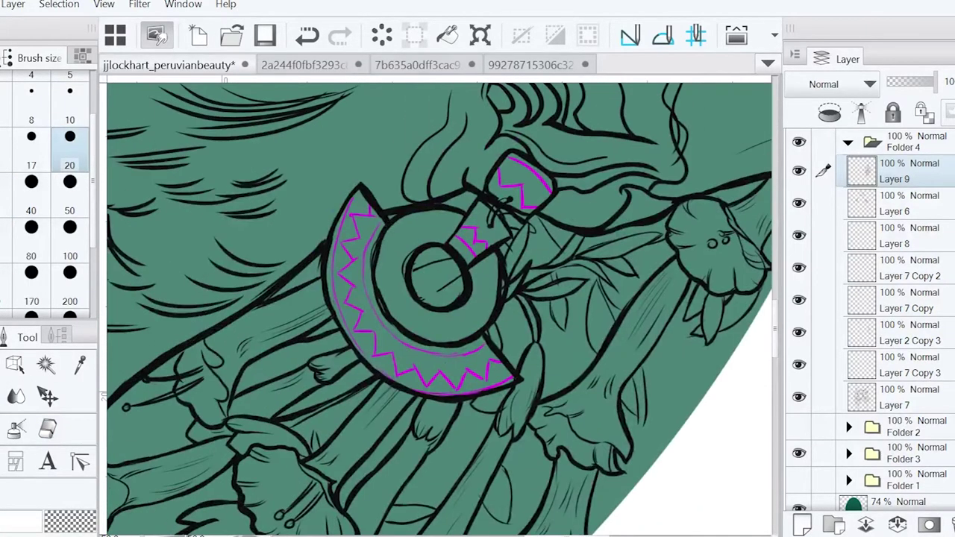
pyautogui.press('^')
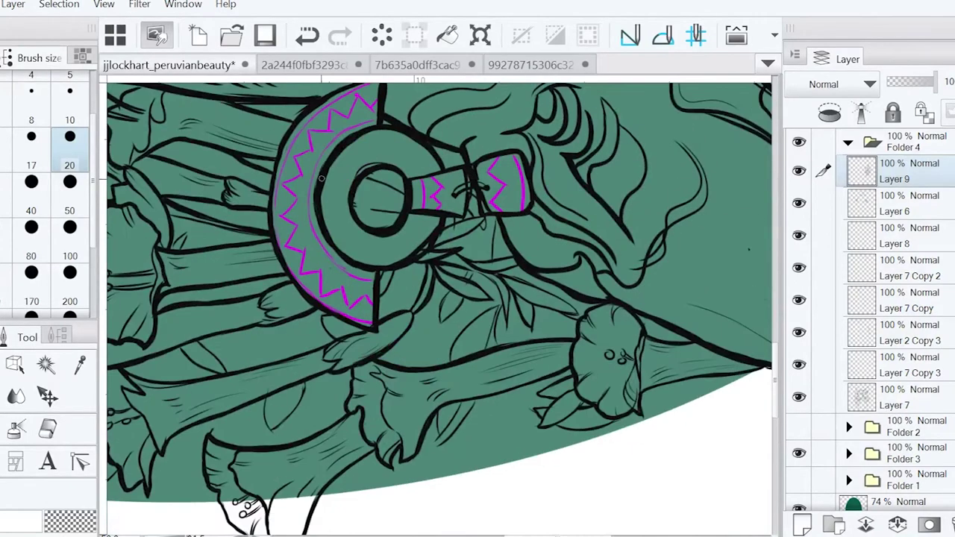
pyautogui.press('^')
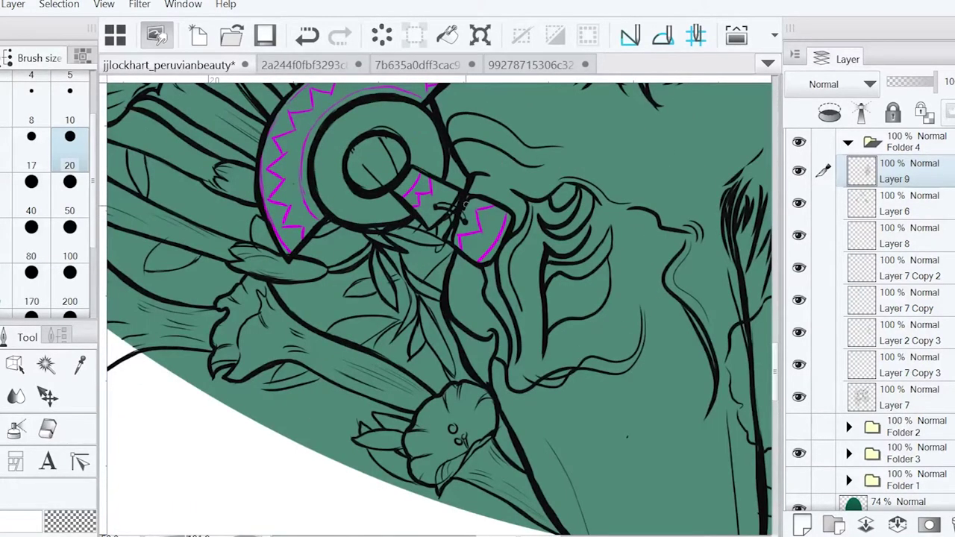
pyautogui.hotkey('ctrl', '+')
pyautogui.press('[')
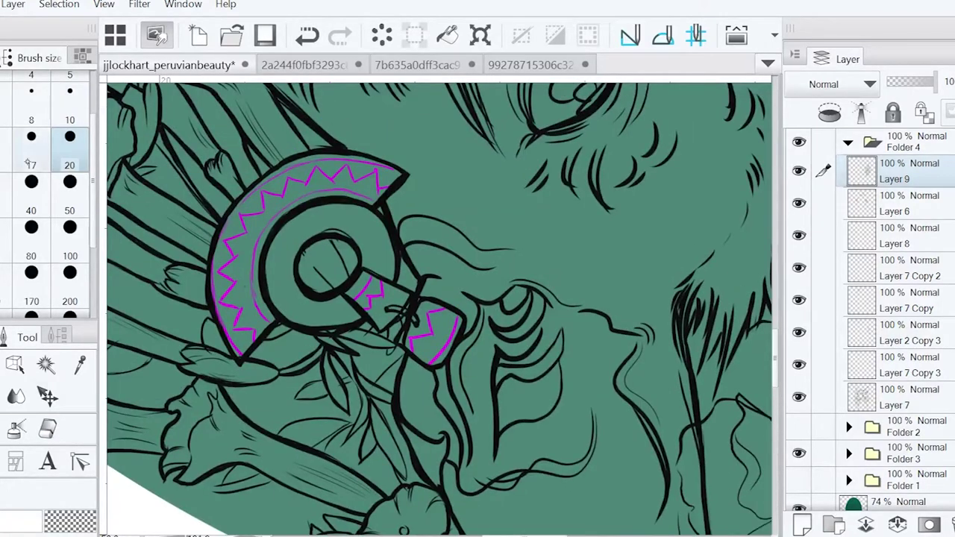
# Ink the inner border arc of the earring's fan over the magenta guide line
pyautogui.press('-')
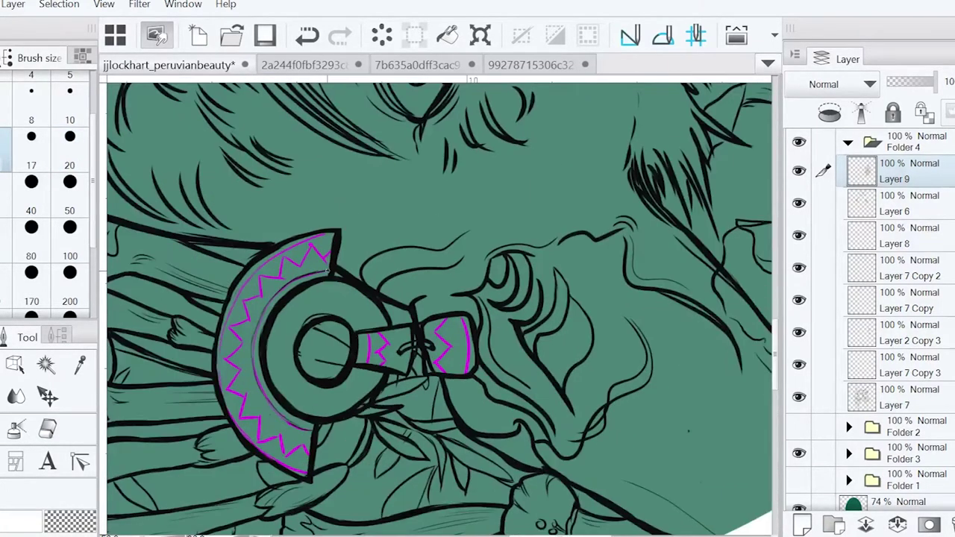
pyautogui.press('^')
pyautogui.press('e')
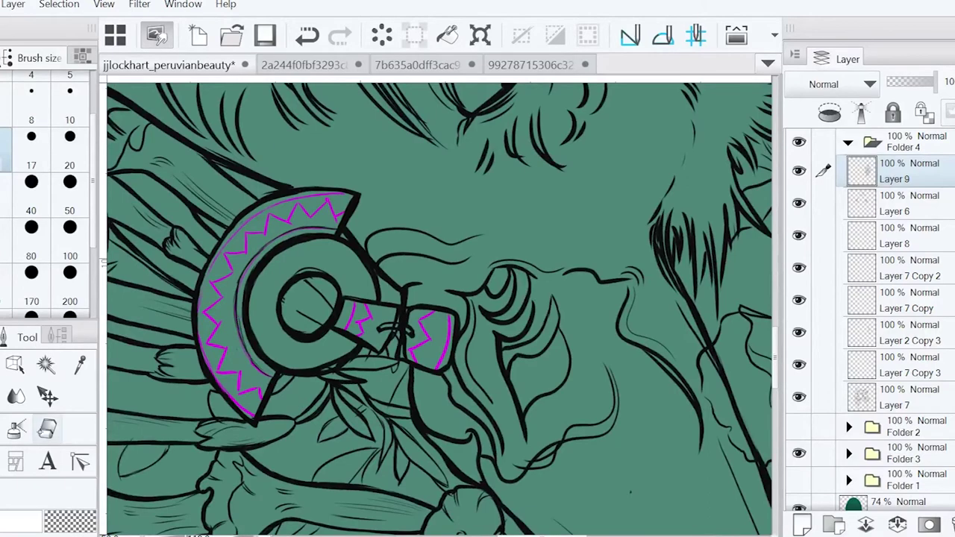
pyautogui.press('^')
pyautogui.press('p')
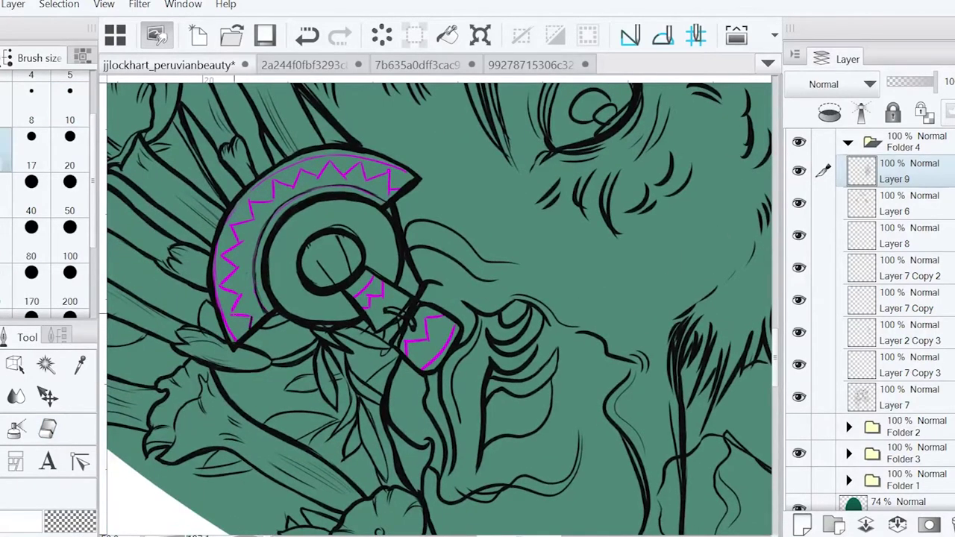
# Ink the zigzag pattern along the earring's fan in black over the magenta sketch
pyautogui.press('-')
pyautogui.moveTo(361, 366); pyautogui.dragTo(379, 350)
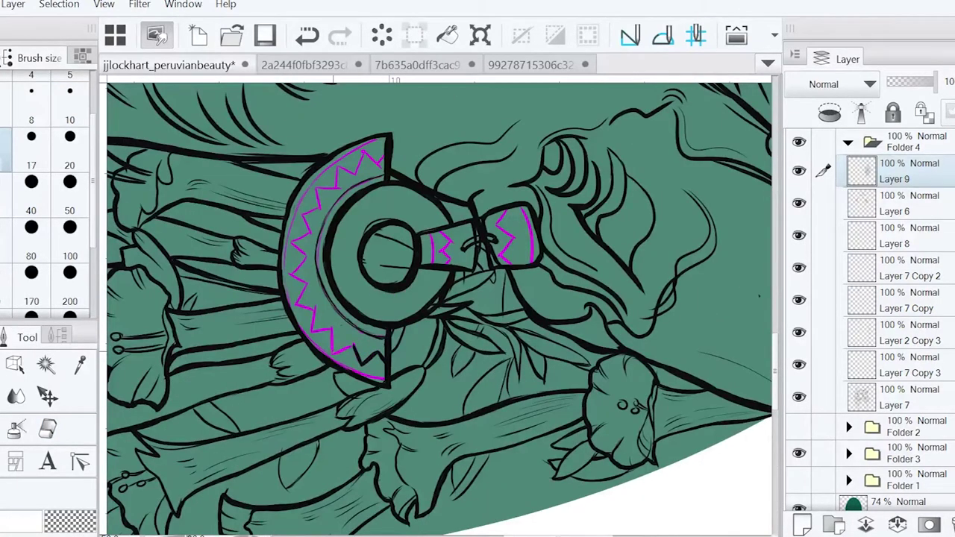
pyautogui.press('-')
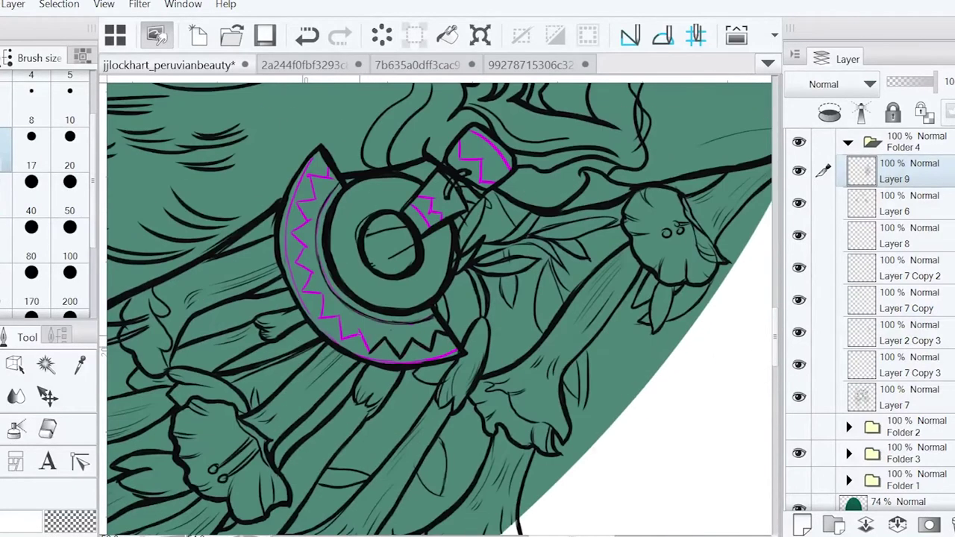
pyautogui.moveTo(341, 329); pyautogui.dragTo(343, 410)
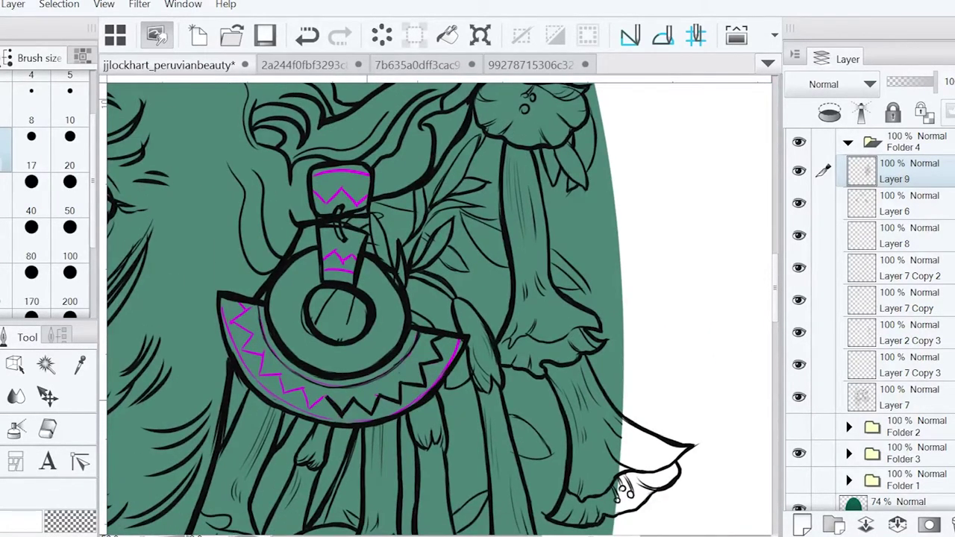
pyautogui.moveTo(302, 390); pyautogui.dragTo(283, 393)
pyautogui.press('-')
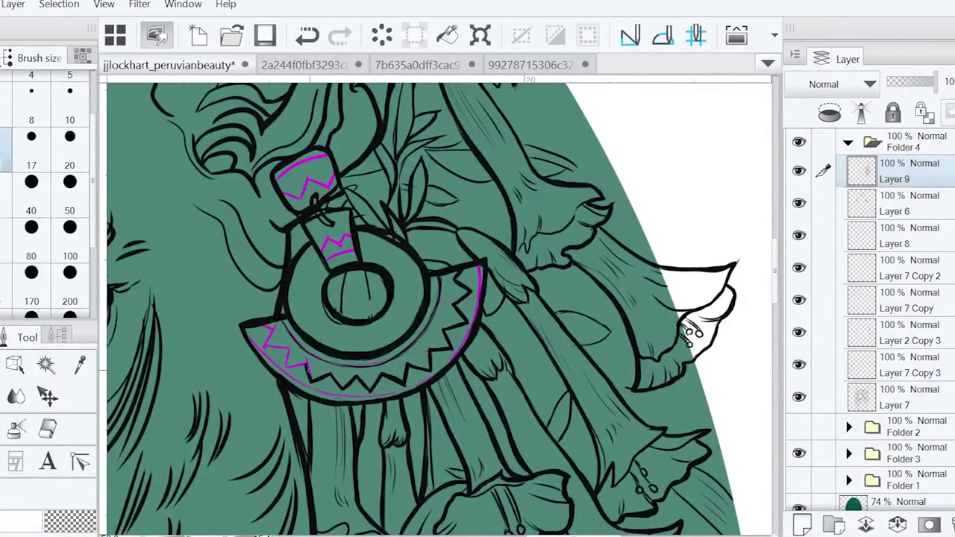
pyautogui.press('-')
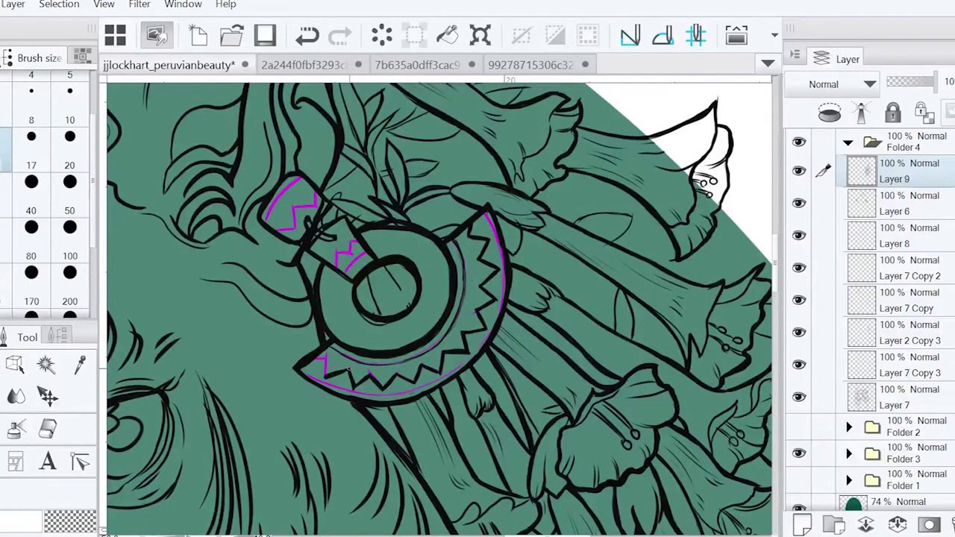
# Fill the gaps of the fan's zigzag with black dots using the size 40 brush
pyautogui.press('-')
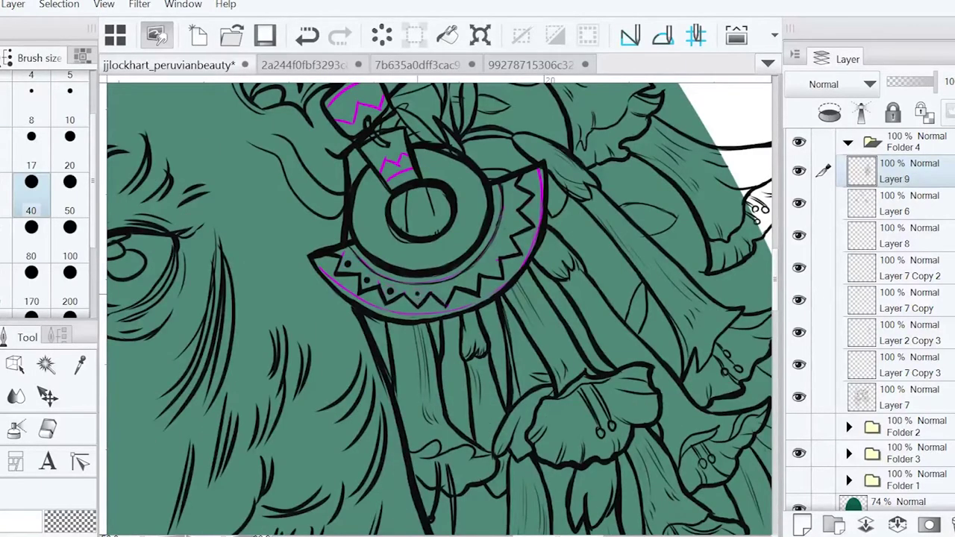
pyautogui.click(505, 247)
pyautogui.click(516, 224)
pyautogui.click(517, 199)
pyautogui.press('-')
# Ink the outer border arc of the earring's fan over the magenta guide with the size 20 brush
pyautogui.press('[')
pyautogui.moveTo(531, 231); pyautogui.dragTo(469, 363)
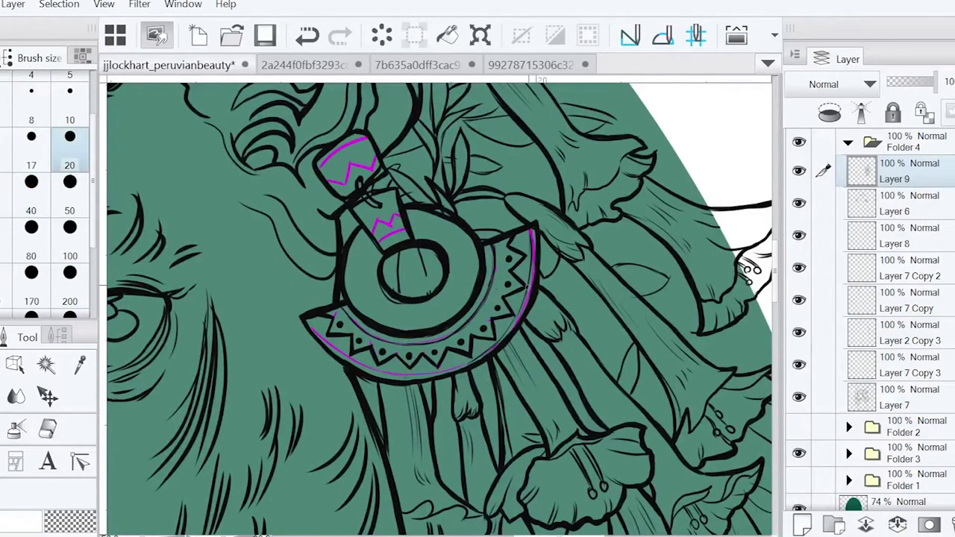
pyautogui.press('-')
pyautogui.moveTo(283, 241)
pyautogui.mouseDown()
pyautogui.moveTo(306, 317)
pyautogui.moveTo(359, 349)
pyautogui.mouseUp()
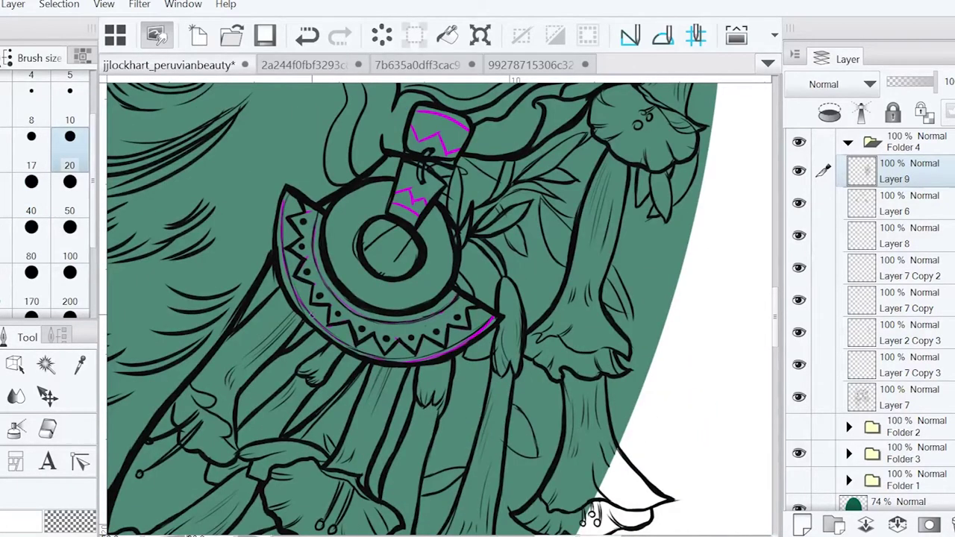
pyautogui.press('e')
pyautogui.press('p')
pyautogui.press('-')
pyautogui.press('-')
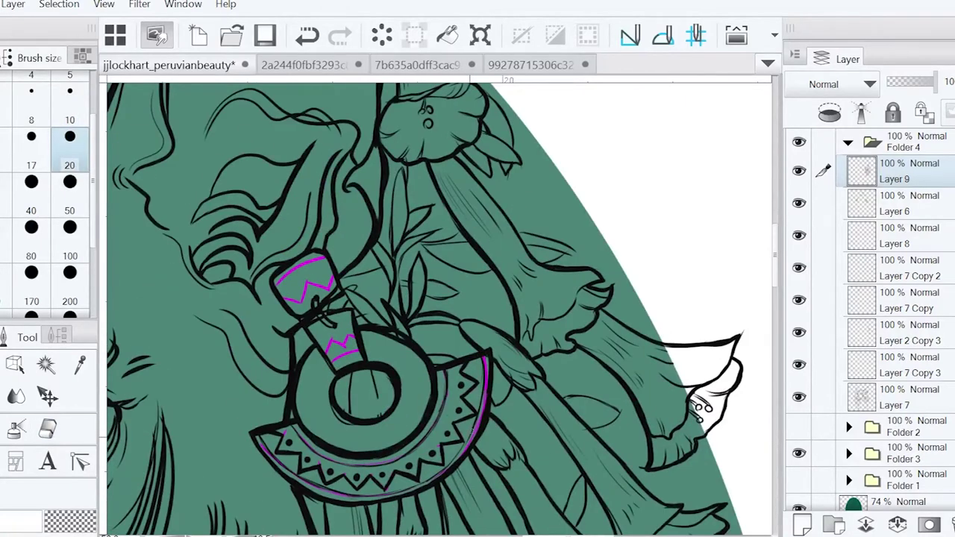
# Thicken the two parallel bars inside the earring's central ring and tidy their ends
pyautogui.moveTo(440, 373); pyautogui.dragTo(474, 261)
pyautogui.press('e')
pyautogui.press('p')
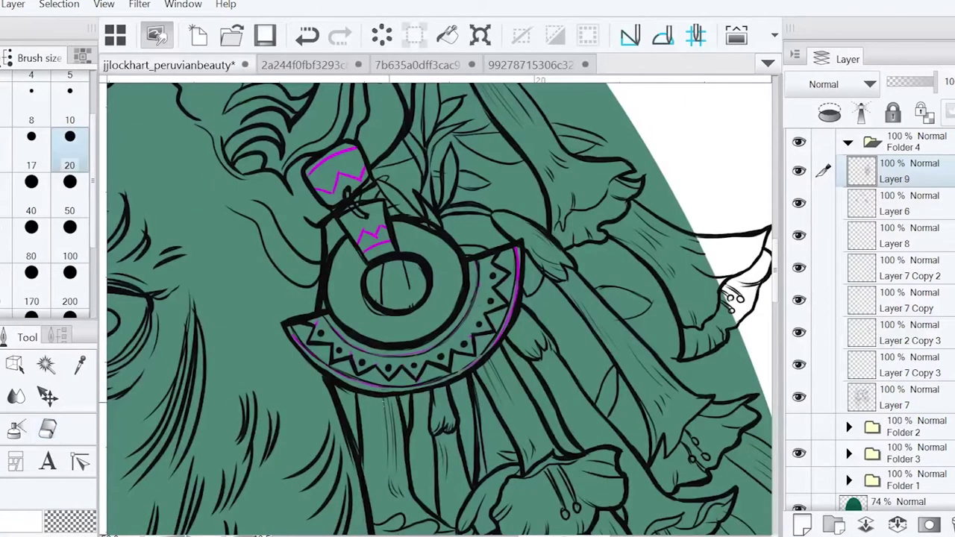
pyautogui.moveTo(441, 306); pyautogui.dragTo(421, 338)
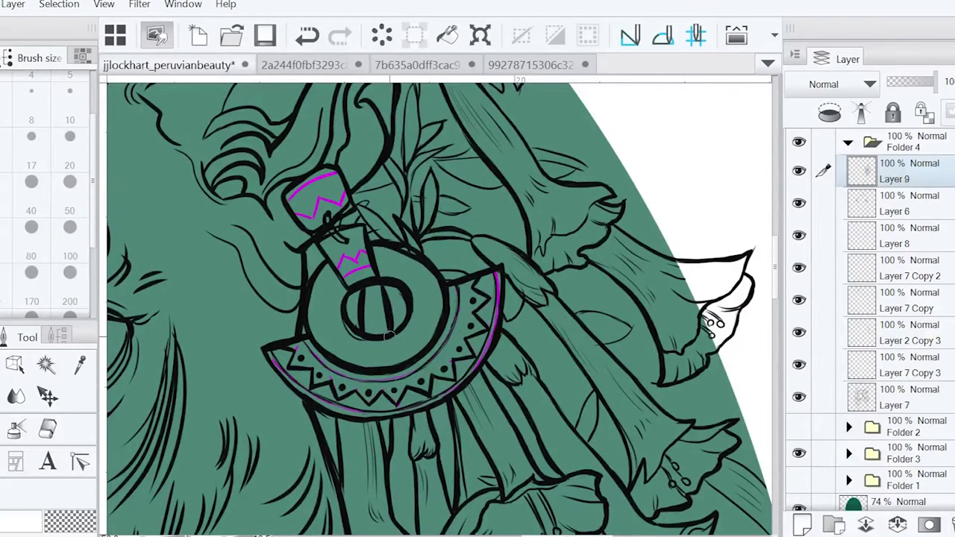
pyautogui.press('^')
pyautogui.press('^')
pyautogui.press('e')
pyautogui.press('p')
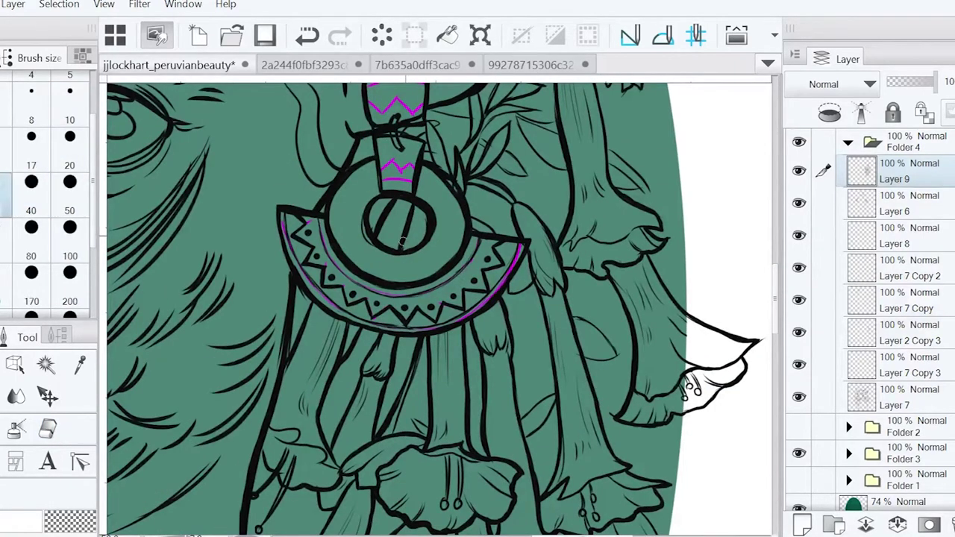
# Ink the zigzag and border line on the earring's hanging strap in black over the magenta sketch
pyautogui.press('e')
pyautogui.scroll(-3, 440, 306)
pyautogui.scroll(3, 440, 306)
pyautogui.press('-')
pyautogui.press('-')
pyautogui.press('-')
pyautogui.press('-')
pyautogui.press('p')
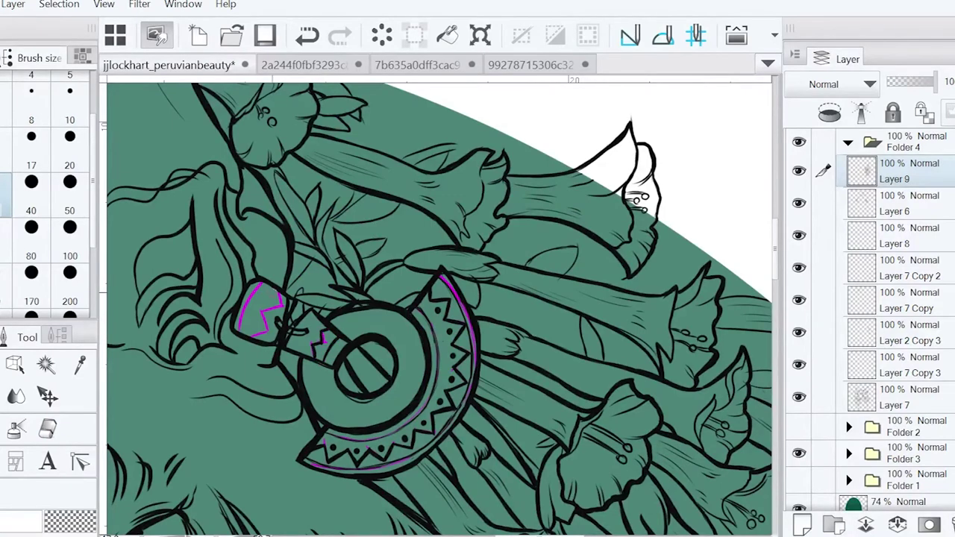
# Ink the zigzag and border line on the earring's upper cap, cleaning the edges with the size 10 eraser
pyautogui.press('e')
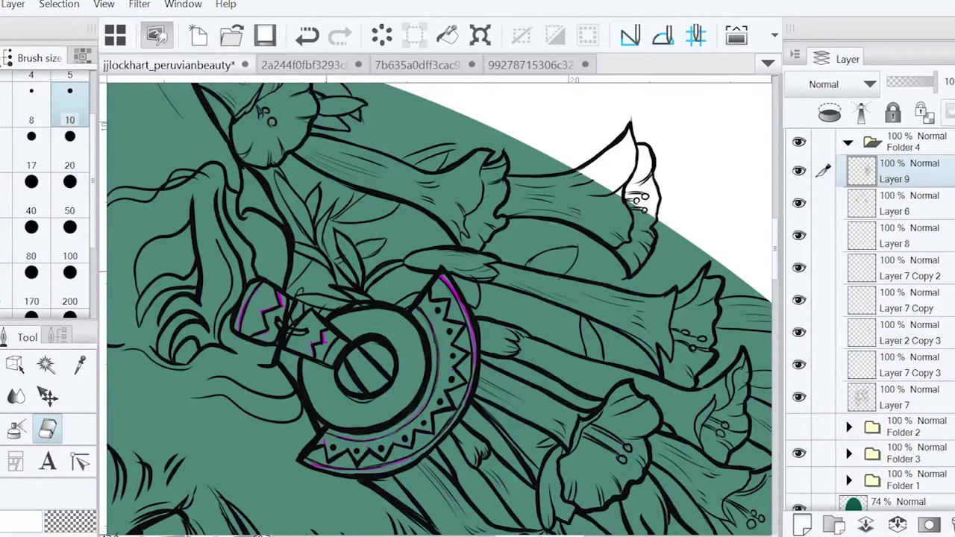
pyautogui.scroll(-3, 440, 306)
pyautogui.scroll(3, 441, 306)
pyautogui.press('p')
pyautogui.press('^')
pyautogui.press('^')
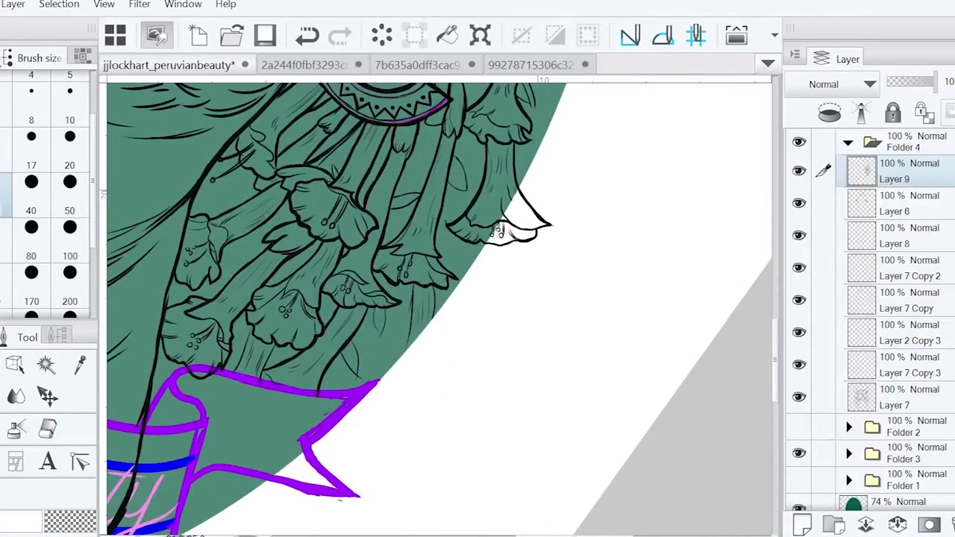
# Ink thicker outlines on the hanging flowers beneath the deer's jaw beside the neck with the size 40 brush
pyautogui.press('e')
pyautogui.hotkey('ctrl', '0')
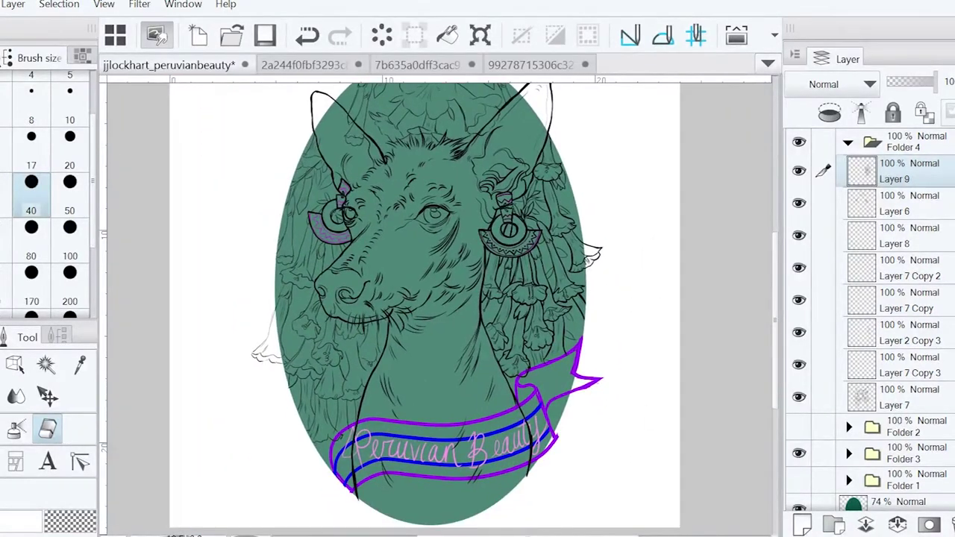
pyautogui.press('p')
pyautogui.scroll(5, 362, 358)
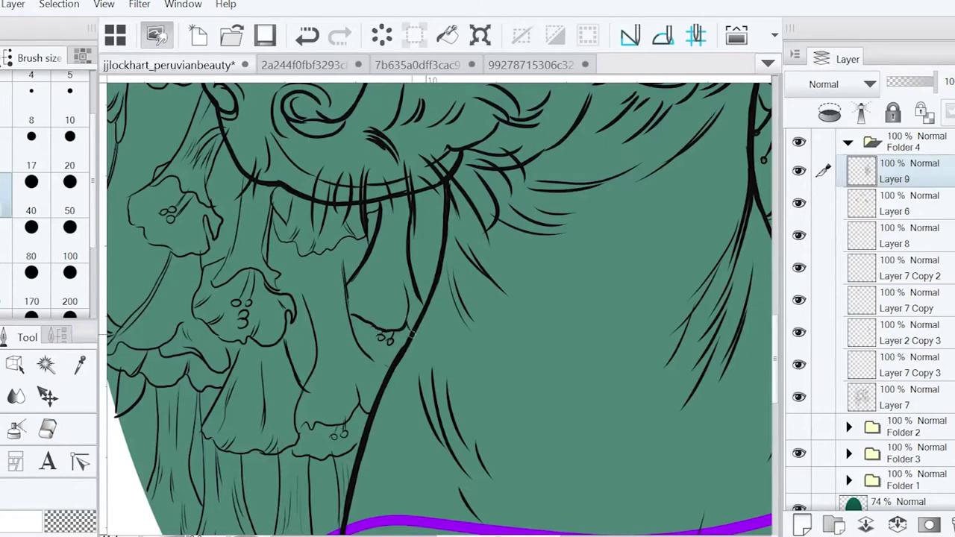
pyautogui.moveTo(301, 255); pyautogui.dragTo(319, 363)
pyautogui.moveTo(301, 282); pyautogui.dragTo(298, 422)
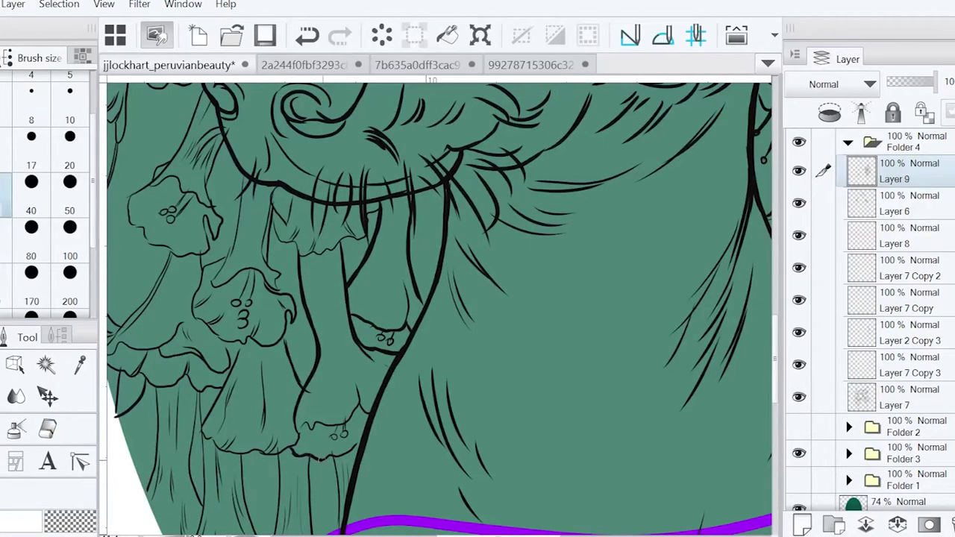
# Add fine petal and tube lines to the flowers beside the neck with the size 20 brush
pyautogui.press('[')
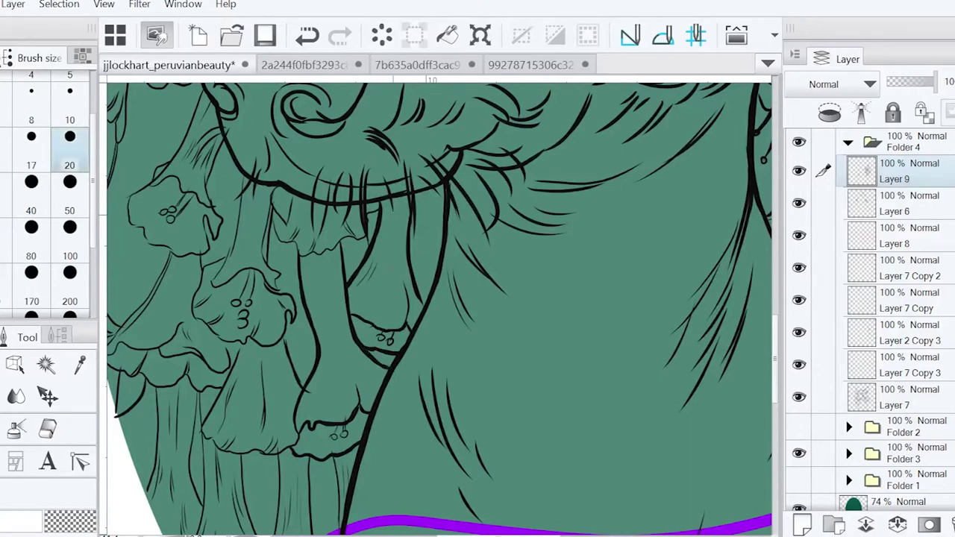
pyautogui.moveTo(310, 270); pyautogui.dragTo(327, 337)
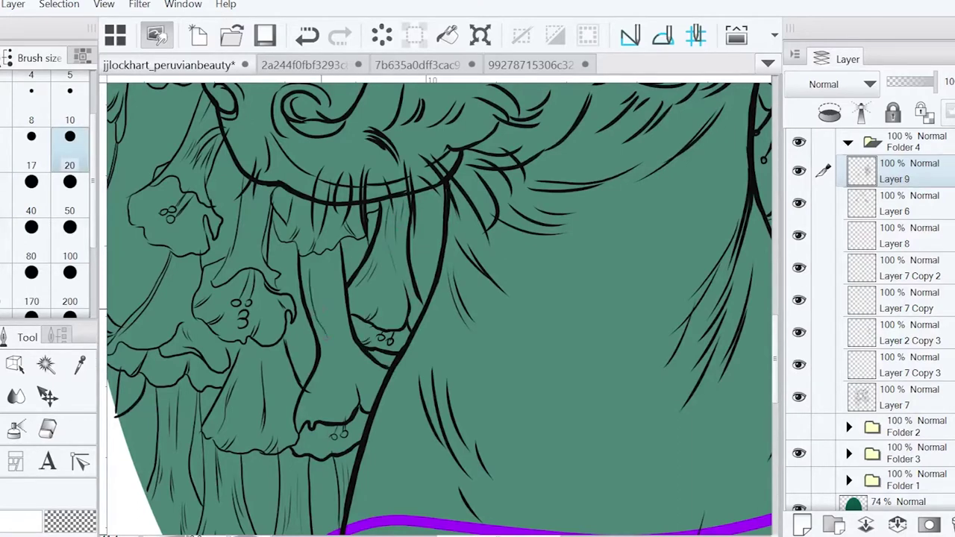
pyautogui.moveTo(306, 424); pyautogui.dragTo(327, 398)
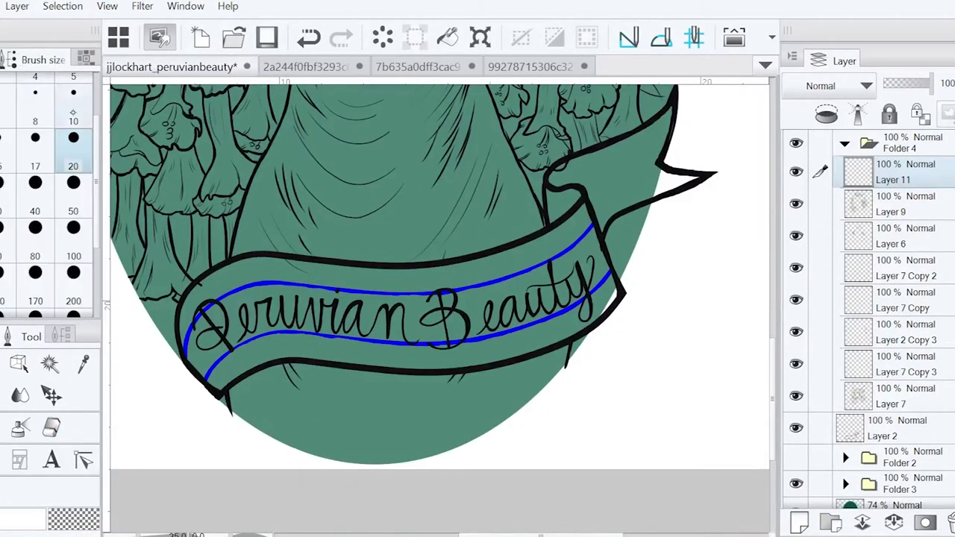
# Sketch magenta crossing guide lines along the banner's central band between the blue lines
pyautogui.moveTo(570, 256); pyautogui.dragTo(542, 313)
pyautogui.moveTo(507, 280); pyautogui.dragTo(464, 339)
pyautogui.moveTo(429, 303); pyautogui.dragTo(385, 335)
pyautogui.moveTo(375, 300)
pyautogui.mouseDown()
pyautogui.moveTo(439, 340)
pyautogui.moveTo(321, 332)
pyautogui.mouseUp()
pyautogui.moveTo(308, 289); pyautogui.dragTo(259, 329)
pyautogui.moveTo(261, 293)
pyautogui.mouseDown()
pyautogui.moveTo(186, 333)
pyautogui.moveTo(186, 373)
pyautogui.mouseUp()
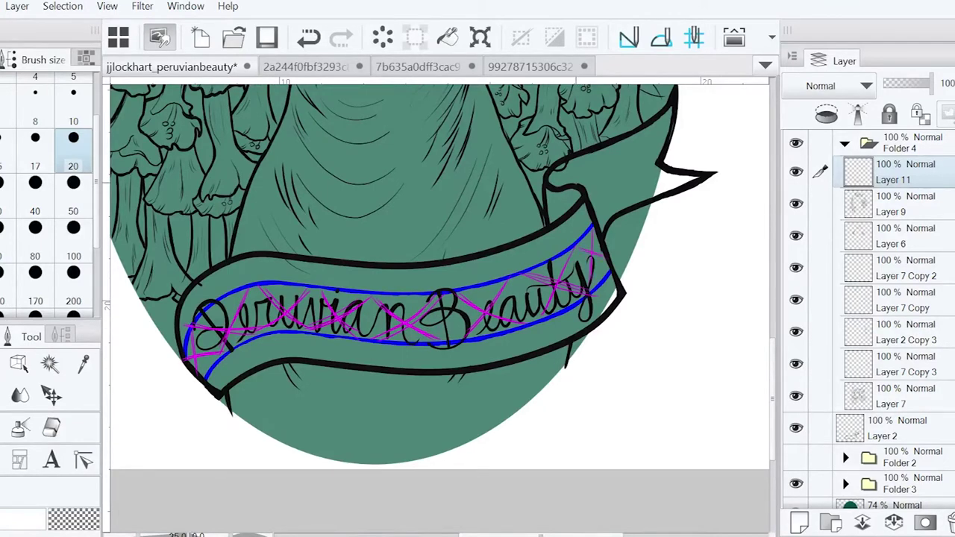
# Sketch magenta band edges and crossing guide lines on the banner's folded tail
pyautogui.moveTo(571, 177); pyautogui.dragTo(666, 139)
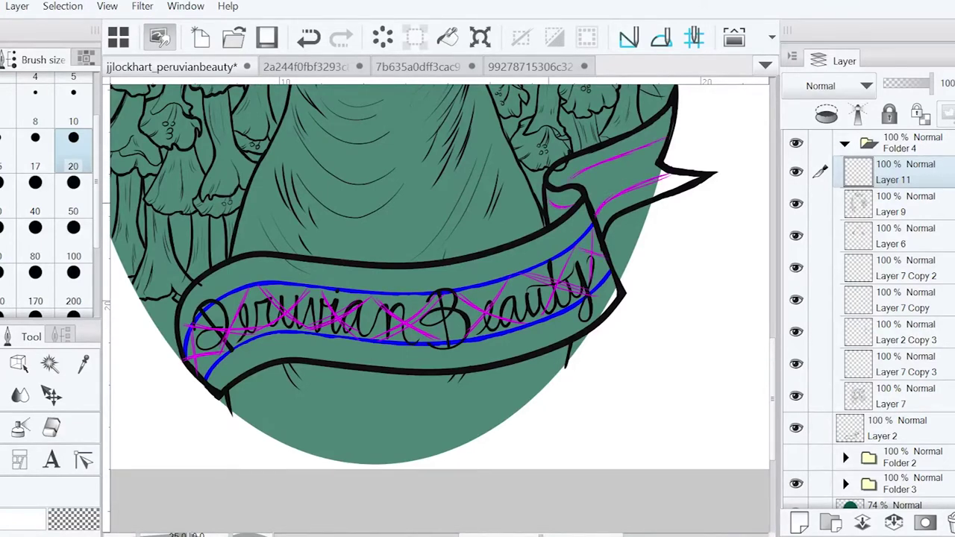
pyautogui.moveTo(572, 194); pyautogui.dragTo(621, 190)
pyautogui.moveTo(620, 153); pyautogui.dragTo(664, 174)
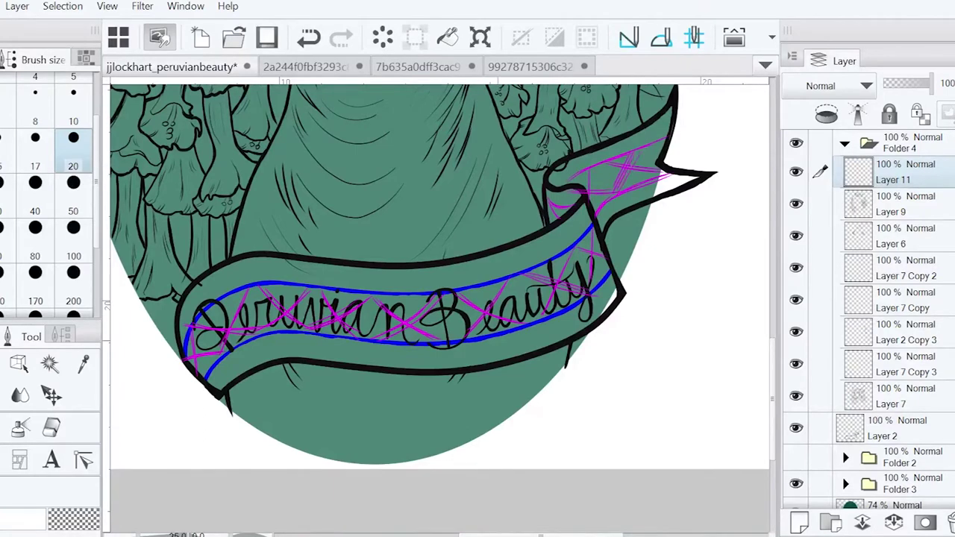
# Add a layer above the magenta guides and move Layer 8 from Folder 3 to the top of Folder 4, hiding its banner lettering
pyautogui.click(800, 522)
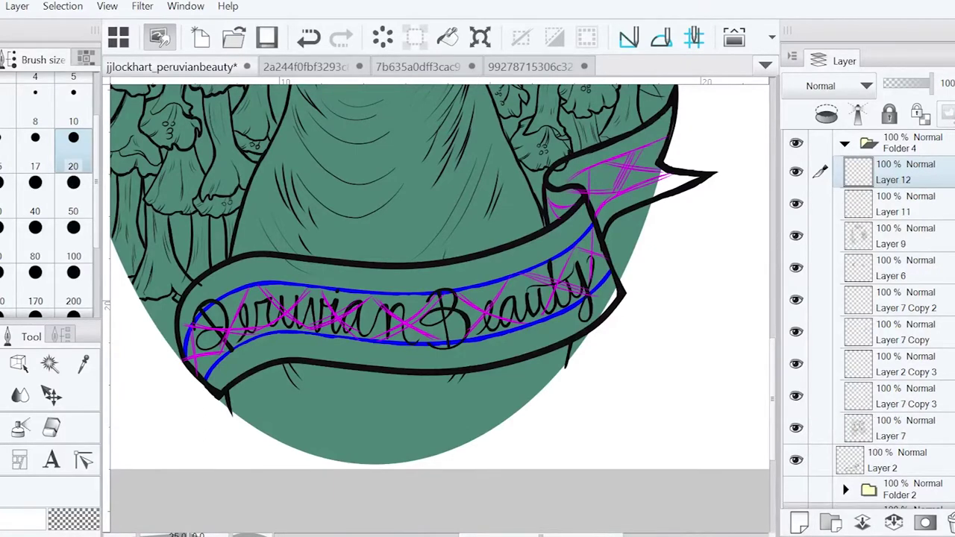
pyautogui.scroll(-2, 866, 336)
pyautogui.scroll(-1, 866, 336)
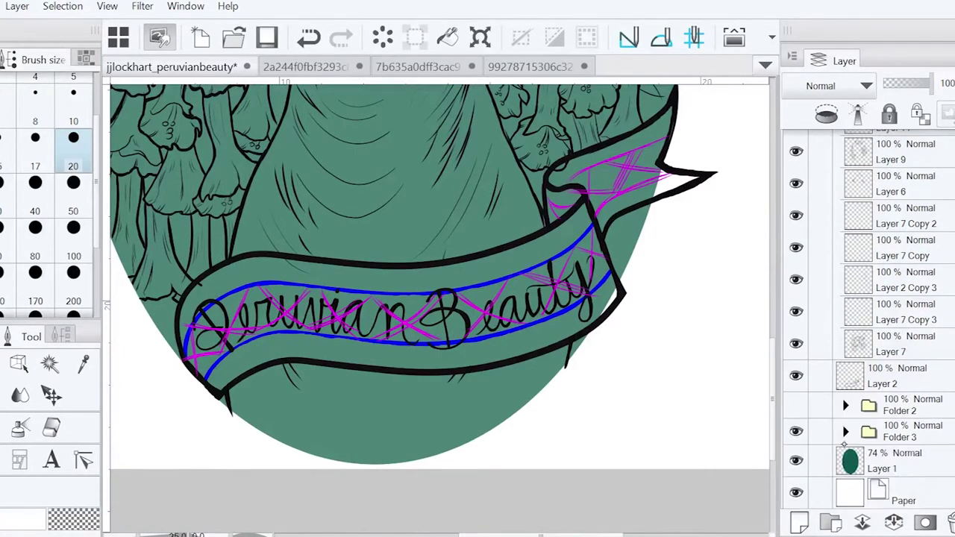
pyautogui.click(846, 438)
pyautogui.click(887, 338)
pyautogui.scroll(1, 887, 379)
pyautogui.moveTo(887, 379); pyautogui.dragTo(896, 145)
pyautogui.scroll(3, 567, 284)
pyautogui.hotkey('ctrl', 'shift', 'n')
# Ink a solid triangle with nested V outlines against the upper blue guide near the banner's fold
pyautogui.moveTo(396, 236); pyautogui.dragTo(416, 240)
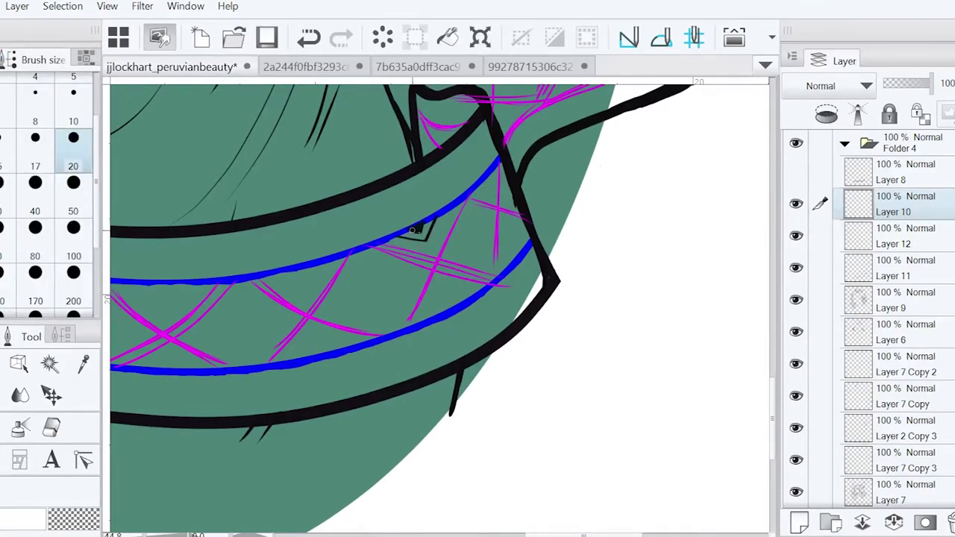
pyautogui.moveTo(430, 237)
pyautogui.mouseDown()
pyautogui.moveTo(441, 218)
pyautogui.moveTo(440, 256)
pyautogui.mouseUp()
pyautogui.hotkey('ctrl', 'z')
pyautogui.moveTo(458, 206); pyautogui.dragTo(437, 258)
pyautogui.moveTo(376, 243); pyautogui.dragTo(434, 259)
pyautogui.moveTo(459, 206); pyautogui.dragTo(441, 254)
pyautogui.moveTo(378, 244); pyautogui.dragTo(439, 256)
pyautogui.hotkey('ctrl', 'z')
pyautogui.moveTo(460, 201); pyautogui.dragTo(446, 237)
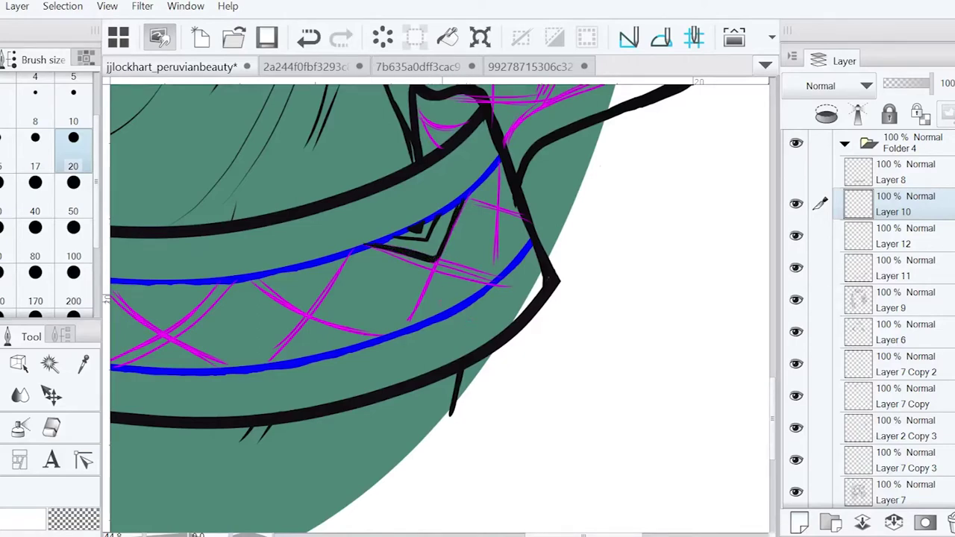
# Ink the small diamond and surrounding nested triangles in the banner section beside the fold, following the magenta guides
pyautogui.moveTo(472, 295); pyautogui.dragTo(440, 283)
pyautogui.moveTo(442, 283)
pyautogui.mouseDown()
pyautogui.moveTo(475, 299)
pyautogui.moveTo(441, 282)
pyautogui.mouseUp()
pyautogui.moveTo(440, 282); pyautogui.dragTo(469, 291)
pyautogui.moveTo(467, 217)
pyautogui.mouseDown()
pyautogui.moveTo(459, 245)
pyautogui.moveTo(467, 217)
pyautogui.moveTo(481, 237)
pyautogui.moveTo(464, 222)
pyautogui.moveTo(461, 249)
pyautogui.moveTo(484, 258)
pyautogui.moveTo(456, 244)
pyautogui.moveTo(485, 258)
pyautogui.mouseUp()
pyautogui.press('e')
pyautogui.press('p')
pyautogui.moveTo(473, 196)
pyautogui.mouseDown()
pyautogui.moveTo(490, 195)
pyautogui.moveTo(493, 173)
pyautogui.moveTo(493, 192)
pyautogui.mouseUp()
pyautogui.hotkey('ctrl', 'z')
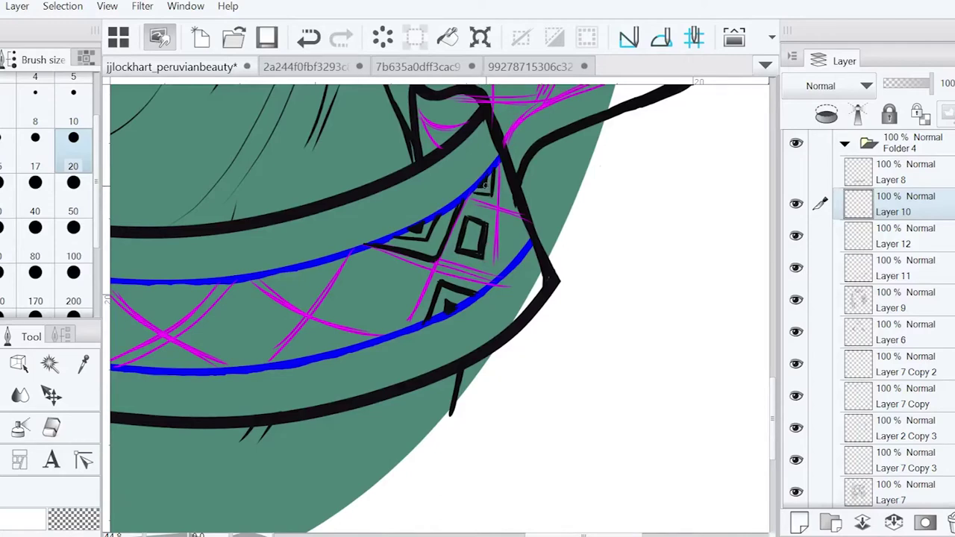
pyautogui.moveTo(507, 243)
pyautogui.mouseDown()
pyautogui.moveTo(509, 263)
pyautogui.moveTo(511, 231)
pyautogui.moveTo(524, 251)
pyautogui.mouseUp()
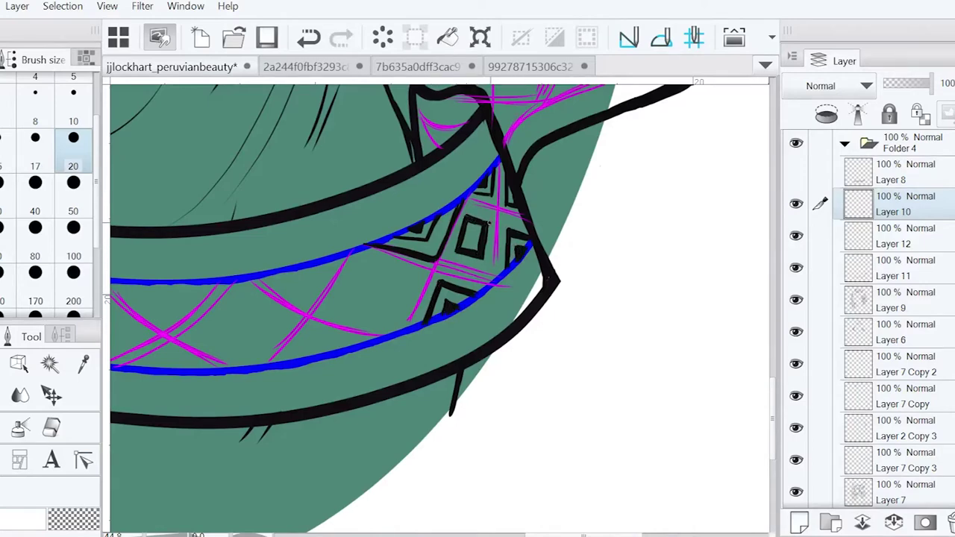
# Ink a thick-bordered diamond in the next magenta guide cell of the banner and square up its corners
pyautogui.moveTo(359, 270)
pyautogui.mouseDown()
pyautogui.moveTo(397, 277)
pyautogui.moveTo(365, 269)
pyautogui.moveTo(349, 307)
pyautogui.mouseUp()
pyautogui.press(']')
pyautogui.press(']')
pyautogui.moveTo(387, 314)
pyautogui.mouseDown()
pyautogui.moveTo(400, 277)
pyautogui.moveTo(349, 309)
pyautogui.moveTo(394, 282)
pyautogui.mouseUp()
pyautogui.moveTo(347, 308); pyautogui.dragTo(389, 320)
pyautogui.press('[')
pyautogui.press('[')
pyautogui.moveTo(361, 275); pyautogui.dragTo(353, 314)
pyautogui.moveTo(389, 323); pyautogui.dragTo(400, 295)
pyautogui.moveTo(358, 294); pyautogui.dragTo(354, 315)
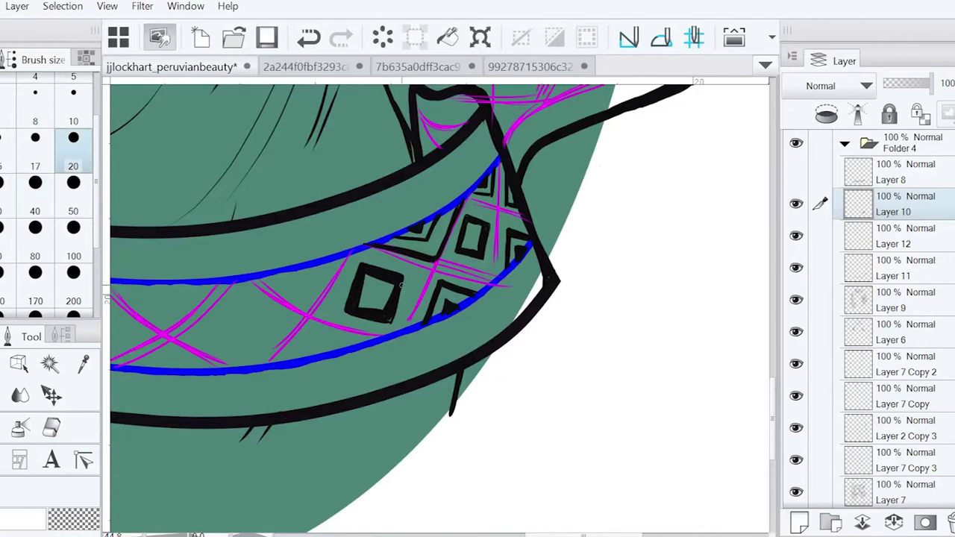
# Ink the outer borders of the nested triangles around the thick diamond and trim their edges with the eraser
pyautogui.moveTo(425, 273)
pyautogui.mouseDown()
pyautogui.moveTo(414, 326)
pyautogui.moveTo(475, 283)
pyautogui.mouseUp()
pyautogui.press('-')
pyautogui.press('-')
pyautogui.moveTo(443, 321); pyautogui.dragTo(386, 364)
pyautogui.moveTo(408, 331); pyautogui.dragTo(449, 321)
pyautogui.click(52, 426)
pyautogui.moveTo(372, 270); pyautogui.dragTo(381, 327)
pyautogui.press('-')
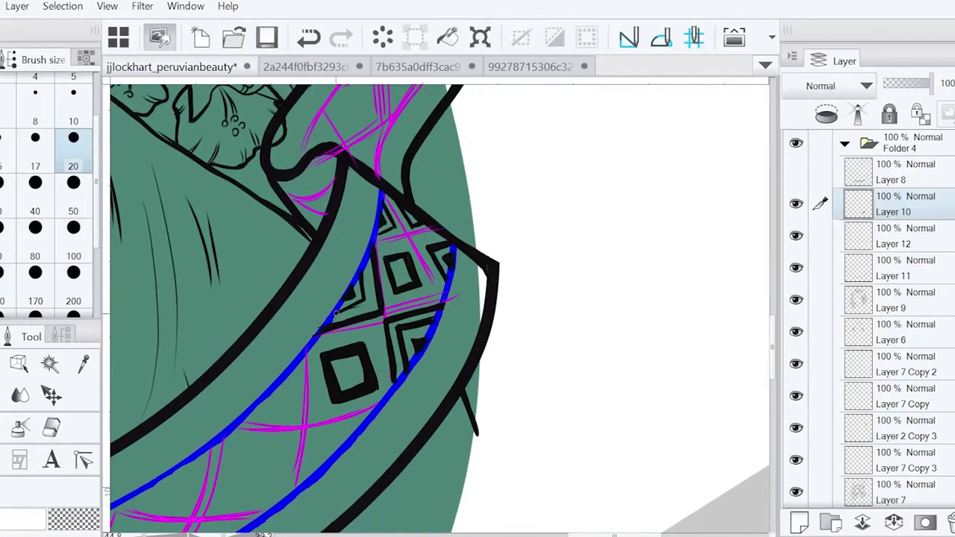
pyautogui.press('e')
pyautogui.hotkey('ctrl', 'z')
pyautogui.hotkey('ctrl', 'y')
pyautogui.press('p')
# Continue the pattern of diamonds and nested triangles along the middle of the banner, cleaning edges with the eraser
pyautogui.press('-')
pyautogui.moveTo(305, 347); pyautogui.dragTo(306, 416)
pyautogui.moveTo(273, 295)
pyautogui.mouseDown()
pyautogui.moveTo(240, 333)
pyautogui.moveTo(254, 332)
pyautogui.mouseUp()
pyautogui.moveTo(345, 351)
pyautogui.mouseDown()
pyautogui.moveTo(318, 393)
pyautogui.moveTo(325, 373)
pyautogui.mouseUp()
pyautogui.press('e')
pyautogui.moveTo(282, 293)
pyautogui.mouseDown()
pyautogui.moveTo(276, 326)
pyautogui.moveTo(271, 307)
pyautogui.moveTo(234, 337)
pyautogui.mouseUp()
pyautogui.press('p')
pyautogui.moveTo(317, 288)
pyautogui.mouseDown()
pyautogui.moveTo(316, 317)
pyautogui.moveTo(345, 283)
pyautogui.mouseUp()
pyautogui.moveTo(343, 285); pyautogui.dragTo(346, 319)
# Ink the nested triangles against the upper blue guide toward the banner's left bend
pyautogui.moveTo(312, 286)
pyautogui.mouseDown()
pyautogui.moveTo(448, 224)
pyautogui.moveTo(477, 239)
pyautogui.mouseUp()
pyautogui.moveTo(355, 209); pyautogui.dragTo(337, 268)
pyautogui.moveTo(338, 270); pyautogui.dragTo(280, 274)
pyautogui.click(308, 38)
pyautogui.moveTo(357, 207); pyautogui.dragTo(338, 275)
pyautogui.moveTo(266, 294); pyautogui.dragTo(333, 283)
pyautogui.moveTo(357, 208); pyautogui.dragTo(343, 233)
pyautogui.moveTo(340, 276); pyautogui.dragTo(279, 271)
pyautogui.moveTo(328, 223)
pyautogui.mouseDown()
pyautogui.moveTo(280, 274)
pyautogui.moveTo(318, 271)
pyautogui.mouseUp()
pyautogui.moveTo(312, 240)
pyautogui.mouseDown()
pyautogui.moveTo(299, 248)
pyautogui.moveTo(308, 238)
pyautogui.moveTo(327, 252)
pyautogui.mouseUp()
pyautogui.moveTo(349, 205); pyautogui.dragTo(338, 247)
pyautogui.moveTo(324, 222); pyautogui.dragTo(334, 278)
# Ink nested triangles on the lower blue guide of the left bend and in the banner's left tip
pyautogui.moveTo(329, 347)
pyautogui.mouseDown()
pyautogui.moveTo(376, 296)
pyautogui.moveTo(333, 314)
pyautogui.mouseUp()
pyautogui.moveTo(343, 304); pyautogui.dragTo(325, 358)
pyautogui.moveTo(387, 302)
pyautogui.mouseDown()
pyautogui.moveTo(363, 303)
pyautogui.moveTo(339, 338)
pyautogui.mouseUp()
pyautogui.moveTo(368, 311); pyautogui.dragTo(348, 315)
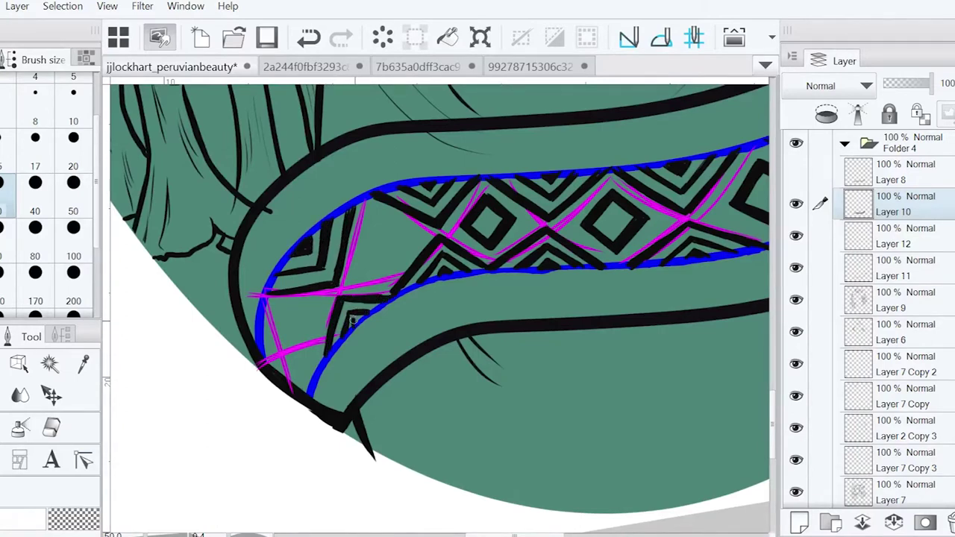
pyautogui.press('e')
pyautogui.press('p')
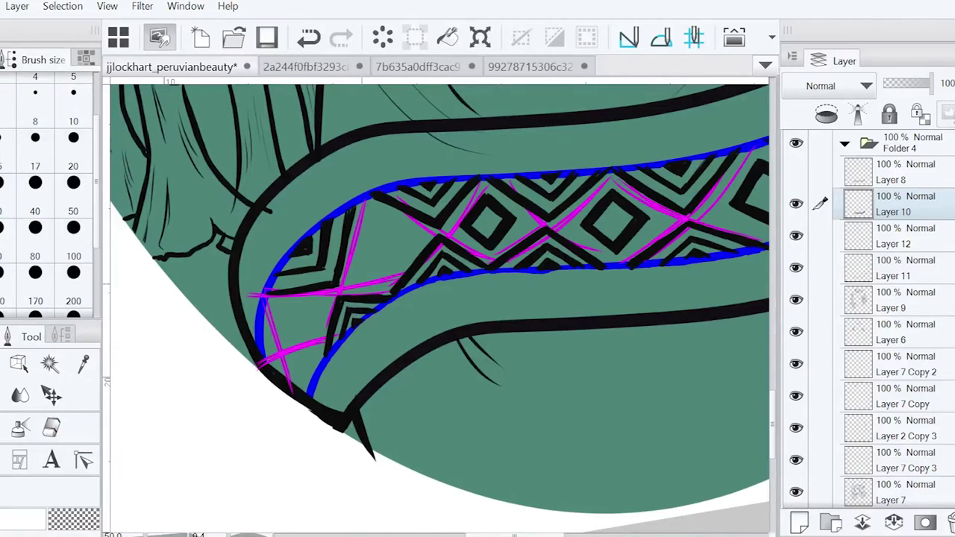
pyautogui.moveTo(343, 223); pyautogui.dragTo(333, 278)
pyautogui.moveTo(266, 305); pyautogui.dragTo(290, 385)
pyautogui.moveTo(315, 351)
pyautogui.mouseDown()
pyautogui.moveTo(267, 337)
pyautogui.moveTo(261, 347)
pyautogui.moveTo(298, 387)
pyautogui.mouseUp()
# Ink a thick-bordered diamond in the open guide cell of the banner's left bend
pyautogui.press(']')
pyautogui.moveTo(373, 228); pyautogui.dragTo(357, 266)
pyautogui.moveTo(358, 254); pyautogui.dragTo(394, 278)
pyautogui.press('[')
pyautogui.moveTo(368, 234)
pyautogui.mouseDown()
pyautogui.moveTo(397, 223)
pyautogui.moveTo(394, 270)
pyautogui.mouseUp()
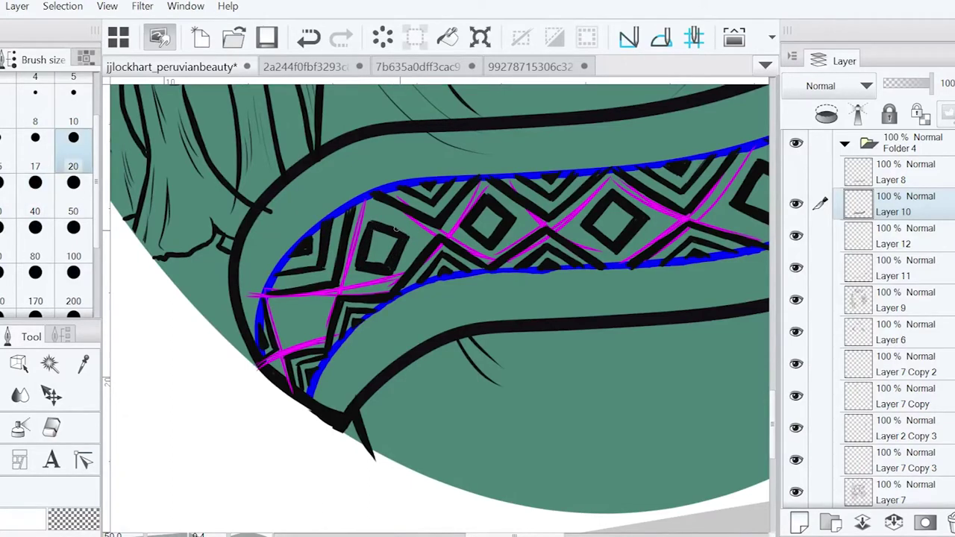
pyautogui.moveTo(291, 310)
pyautogui.mouseDown()
pyautogui.moveTo(293, 332)
pyautogui.moveTo(318, 333)
pyautogui.moveTo(288, 337)
pyautogui.moveTo(187, 418)
pyautogui.mouseUp()
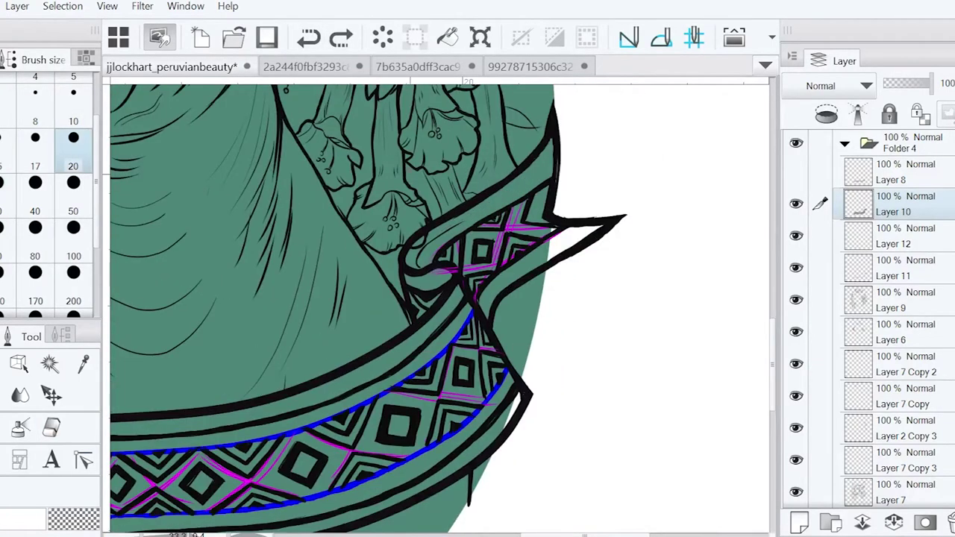
# Ink border stripes parallel to the upper and lower edges of the banner's folded tail with the size 20 brush
pyautogui.moveTo(552, 159); pyautogui.dragTo(416, 264)
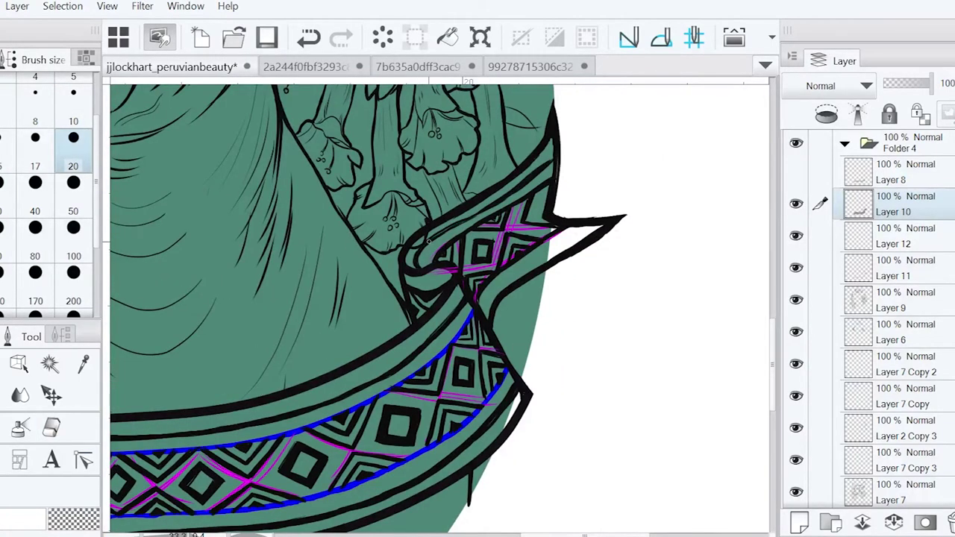
pyautogui.press('e')
pyautogui.press('p')
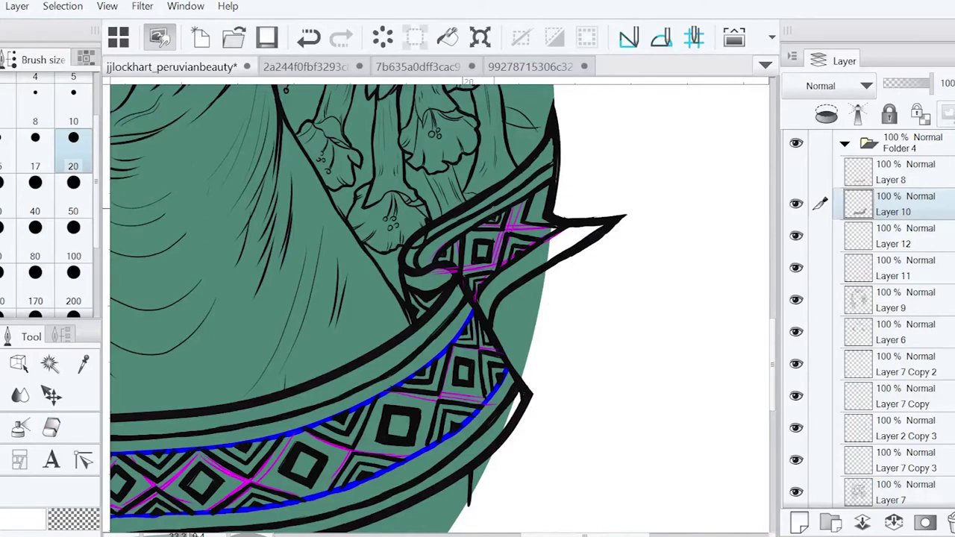
pyautogui.moveTo(585, 228)
pyautogui.mouseDown()
pyautogui.moveTo(485, 306)
pyautogui.moveTo(523, 265)
pyautogui.mouseUp()
pyautogui.press('e')
pyautogui.press('p')
pyautogui.moveTo(548, 247); pyautogui.dragTo(484, 306)
# Erase the rough edges of the tail's upper stripe and touch up its inner pattern lines
pyautogui.press('e')
pyautogui.moveTo(550, 163); pyautogui.dragTo(516, 188)
pyautogui.press('p')
pyautogui.moveTo(477, 299); pyautogui.dragTo(502, 258)
pyautogui.moveTo(516, 205); pyautogui.dragTo(493, 247)
pyautogui.scroll(-3, 447, 298)
pyautogui.scroll(3, 448, 298)
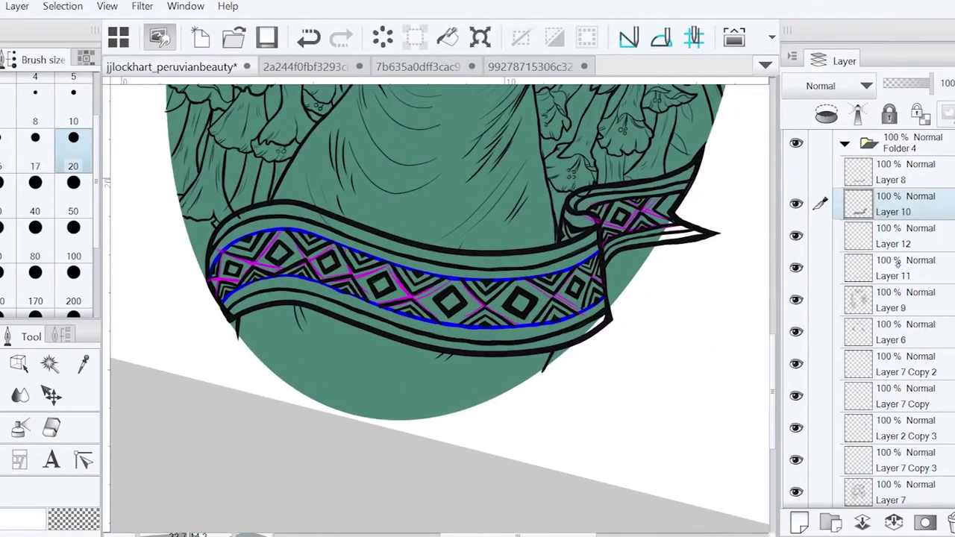
# Hide the magenta guides on Layer 11 and recolor the main banner's pattern and inner stripes orange with the size 170 brush
pyautogui.click(796, 268)
pyautogui.click(35, 272)
pyautogui.moveTo(228, 356)
pyautogui.mouseDown()
pyautogui.moveTo(214, 373)
pyautogui.moveTo(224, 399)
pyautogui.moveTo(269, 340)
pyautogui.moveTo(305, 334)
pyautogui.mouseUp()
pyautogui.keyDown('ctrl'); pyautogui.click(303, 339); pyautogui.keyUp('ctrl')
pyautogui.moveTo(231, 347)
pyautogui.mouseDown()
pyautogui.moveTo(302, 332)
pyautogui.moveTo(351, 337)
pyautogui.moveTo(532, 301)
pyautogui.moveTo(556, 279)
pyautogui.mouseUp()
pyautogui.keyDown('ctrl'); pyautogui.click(299, 335); pyautogui.keyUp('ctrl')
pyautogui.moveTo(571, 321)
pyautogui.mouseDown()
pyautogui.moveTo(548, 345)
pyautogui.moveTo(365, 383)
pyautogui.moveTo(303, 370)
pyautogui.moveTo(478, 344)
pyautogui.moveTo(559, 299)
pyautogui.moveTo(533, 347)
pyautogui.mouseUp()
pyautogui.keyDown('ctrl'); pyautogui.click(302, 371); pyautogui.keyUp('ctrl')
pyautogui.moveTo(224, 332)
pyautogui.mouseDown()
pyautogui.moveTo(213, 373)
pyautogui.moveTo(511, 302)
pyautogui.moveTo(554, 270)
pyautogui.moveTo(448, 384)
pyautogui.moveTo(224, 422)
pyautogui.mouseUp()
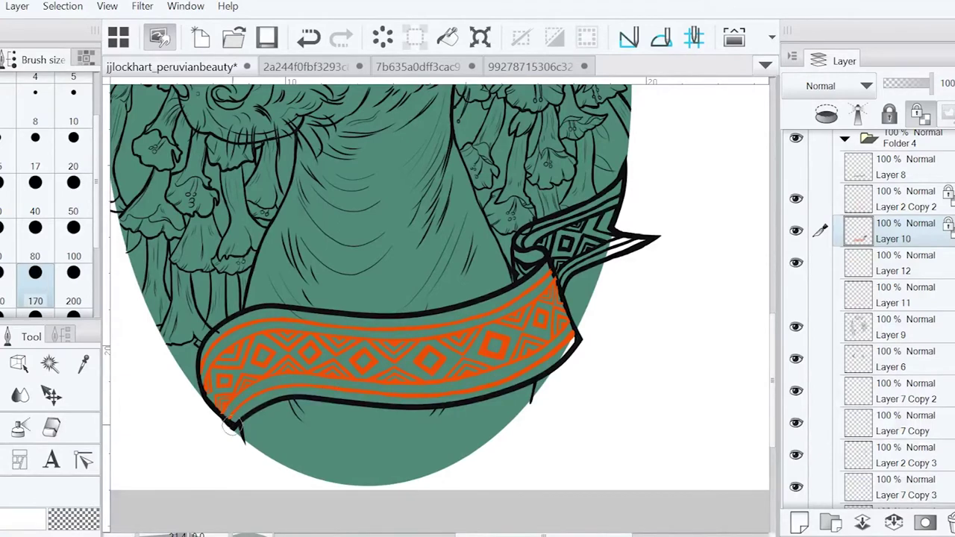
# Recolor the folded tail's pattern orange and clean up the ragged edges around the fold with the size 10 eraser
pyautogui.moveTo(541, 260)
pyautogui.mouseDown()
pyautogui.moveTo(522, 278)
pyautogui.moveTo(522, 243)
pyautogui.moveTo(618, 195)
pyautogui.mouseUp()
pyautogui.moveTo(624, 244)
pyautogui.mouseDown()
pyautogui.moveTo(541, 254)
pyautogui.moveTo(590, 237)
pyautogui.moveTo(565, 250)
pyautogui.mouseUp()
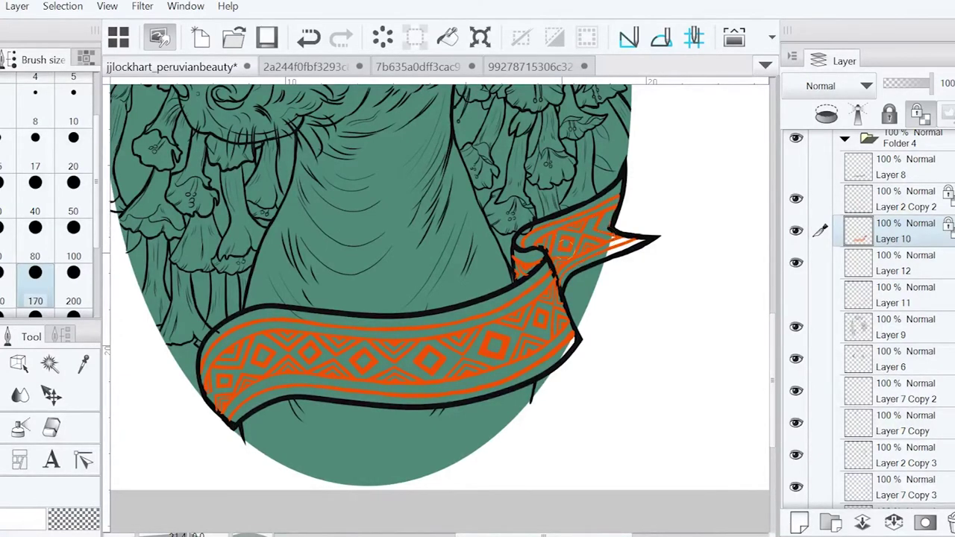
pyautogui.scroll(3, 744, 275)
pyautogui.press('e')
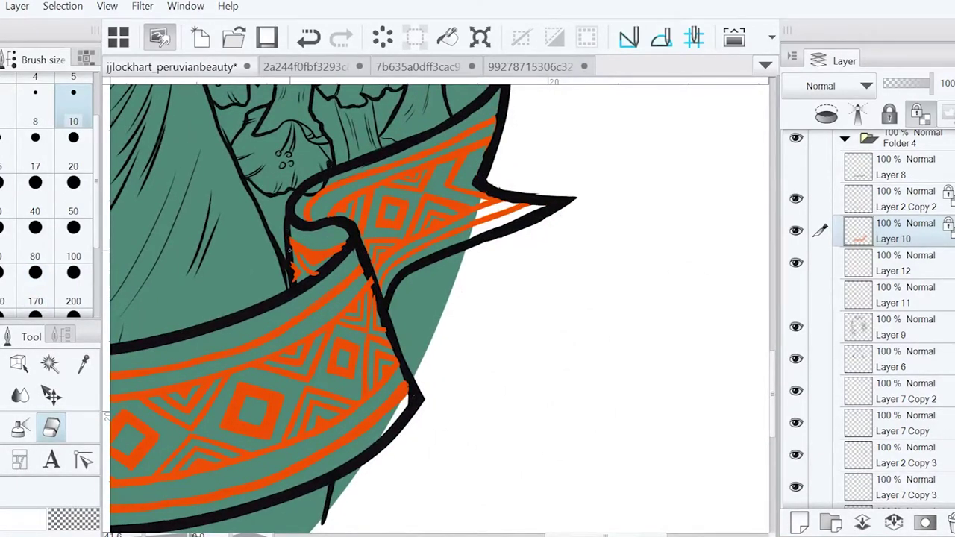
pyautogui.keyDown('ctrl'); pyautogui.keyDown('shift'); pyautogui.click(368, 275); pyautogui.keyUp('shift'); pyautogui.keyUp('ctrl')
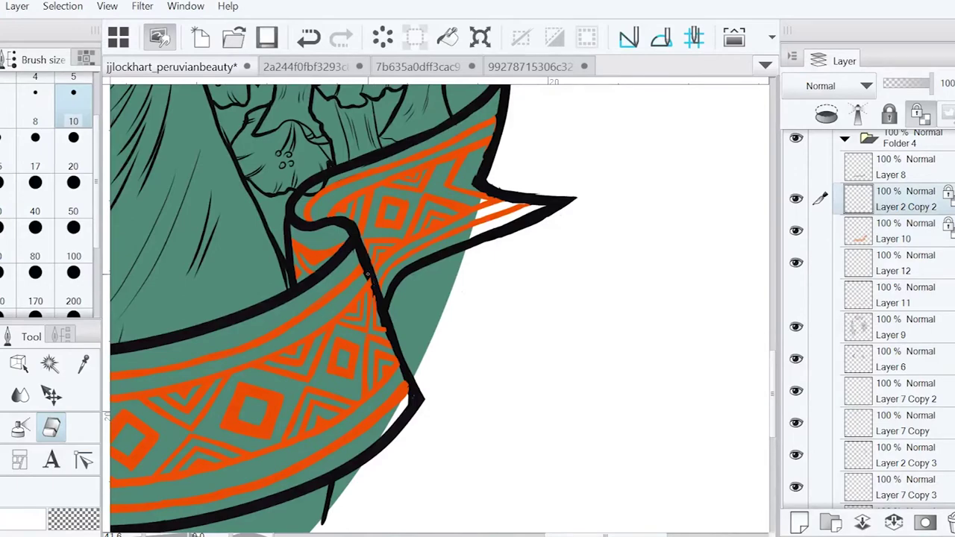
pyautogui.hotkey('ctrl', '0')
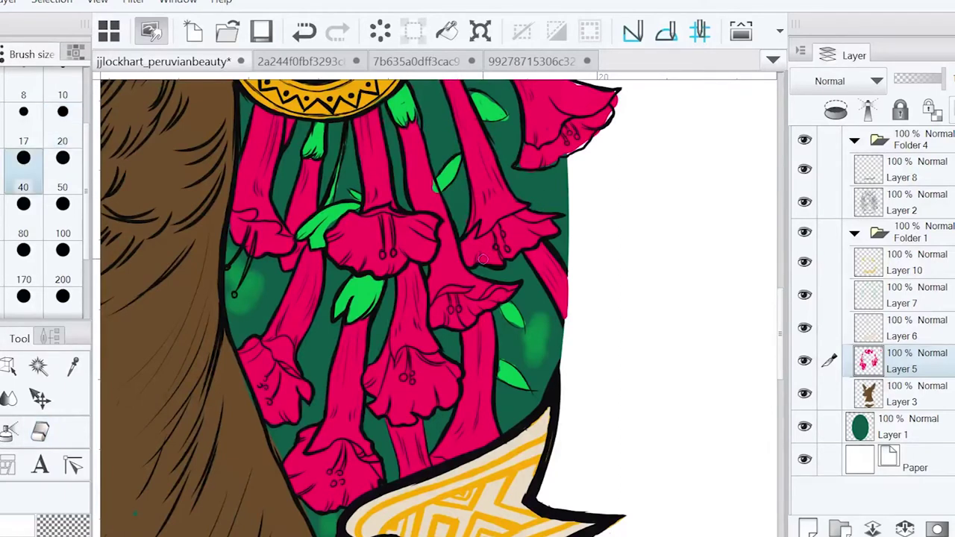
# Fill the uncolored edge of the flower protruding past the oval with pink on Layer 5 using the size 40 brush
pyautogui.moveTo(481, 258); pyautogui.dragTo(418, 298)
pyautogui.moveTo(385, 185); pyautogui.dragTo(305, 171)
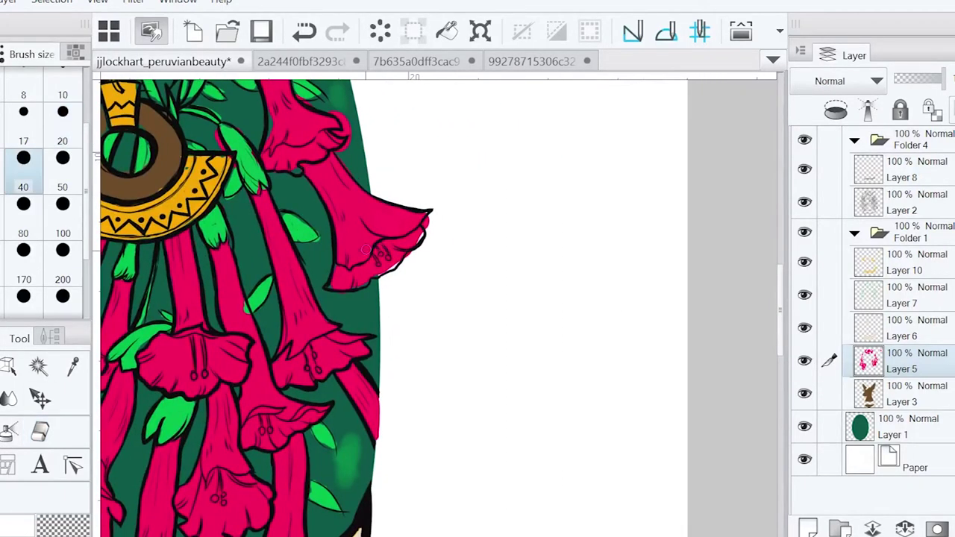
pyautogui.press('e')
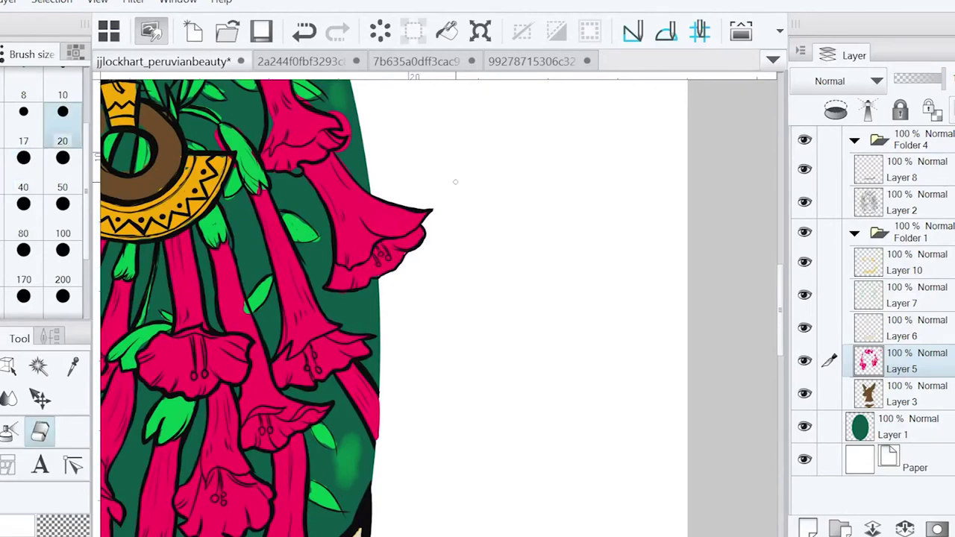
pyautogui.moveTo(455, 181); pyautogui.dragTo(450, 271)
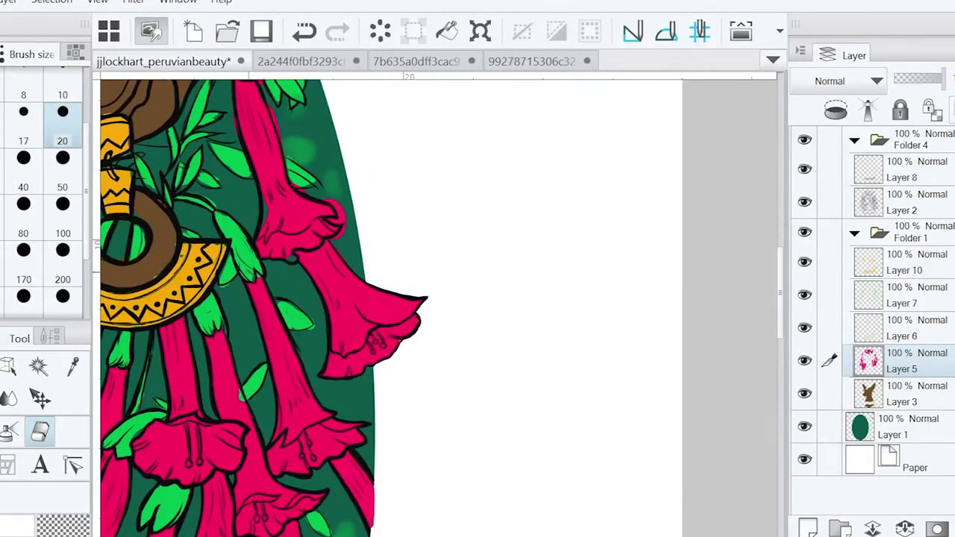
# Erase the pink spilling past the flower outlines beside the ear and earring with the size 20 eraser
pyautogui.press('b')
pyautogui.press('e')
pyautogui.scroll(5, 330, 238)
pyautogui.press('p')
pyautogui.press('e')
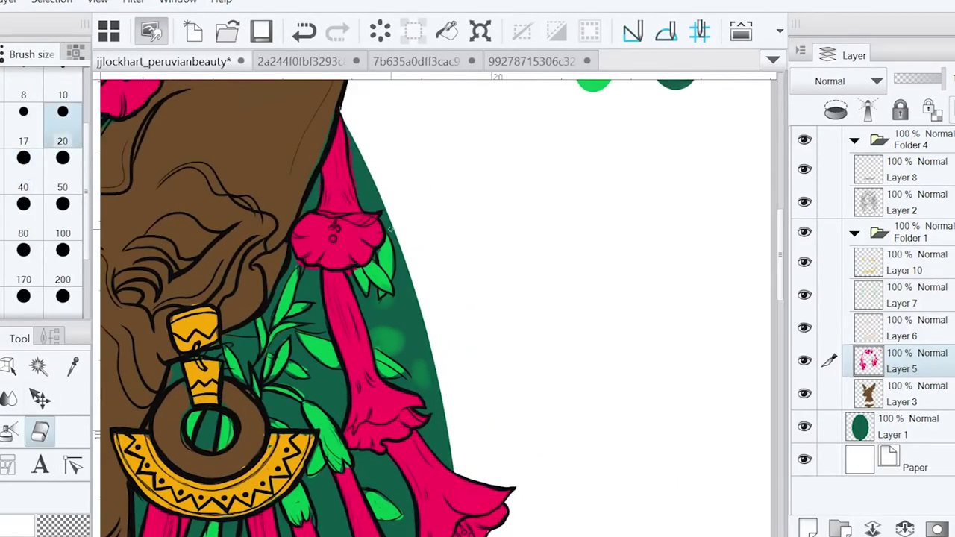
pyautogui.scroll(-10, 297, 263)
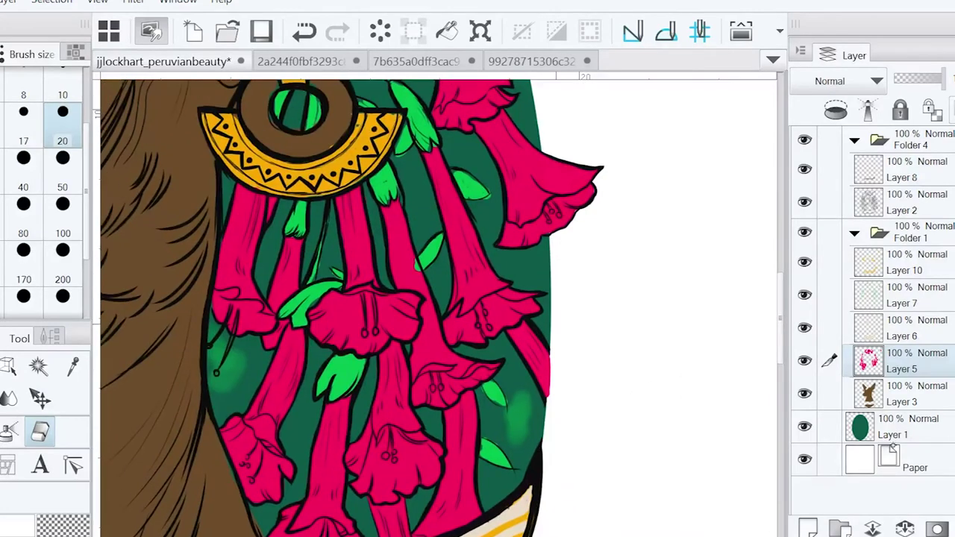
# Erase the blurry green glow patches from the background between the flowers on Layer 7 with the size 50 eraser
pyautogui.hotkey('alt', ']')
pyautogui.hotkey('alt', ']')
pyautogui.press('p')
pyautogui.press('b')
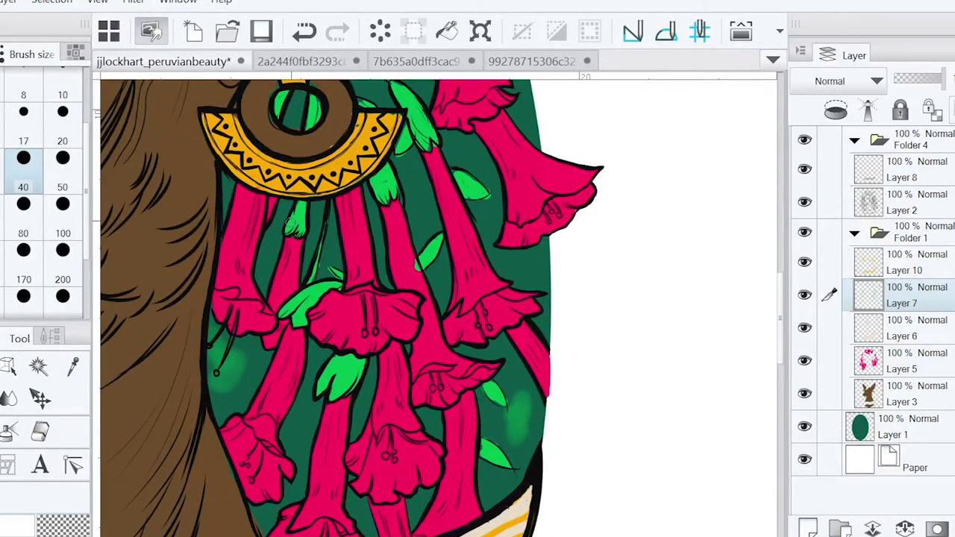
pyautogui.press('e')
pyautogui.press('b')
pyautogui.press('e')
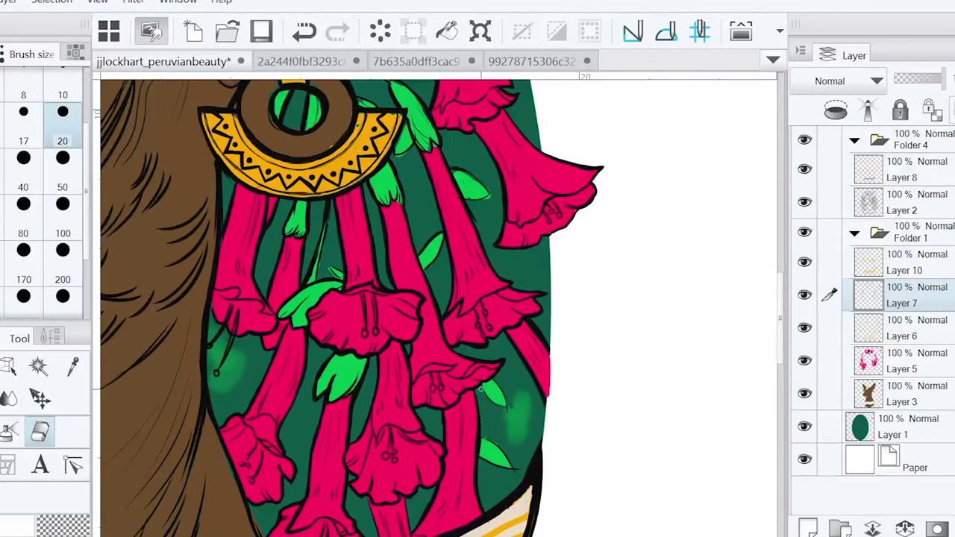
pyautogui.press(']')
pyautogui.press(']')
pyautogui.moveTo(570, 403)
pyautogui.mouseDown()
pyautogui.moveTo(516, 406)
pyautogui.moveTo(610, 399)
pyautogui.mouseUp()
pyautogui.moveTo(224, 347); pyautogui.dragTo(221, 391)
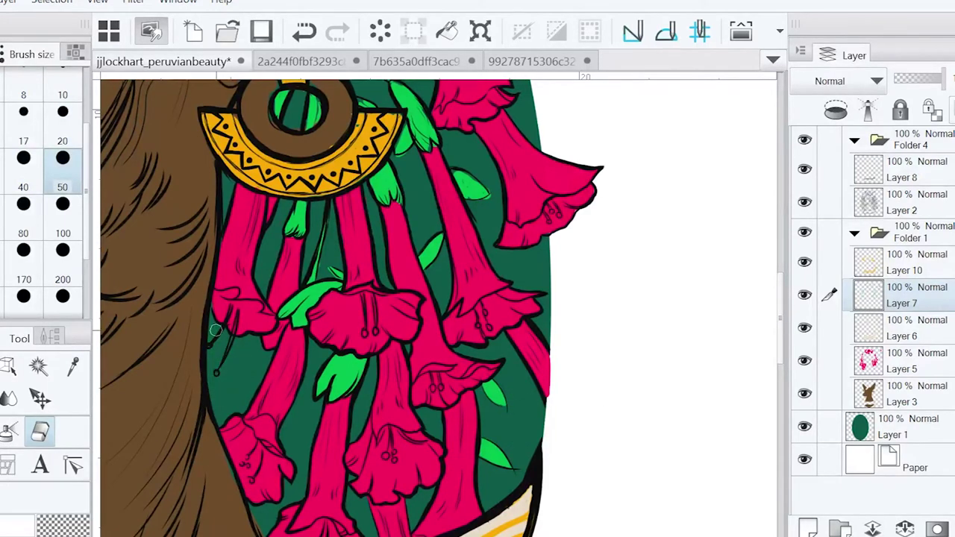
# Dot soft green glow spots across the dark background between the hanging flowers on Layer 7, mainly with the size 80 brush
pyautogui.press('b')
pyautogui.scroll(2, 440, 306)
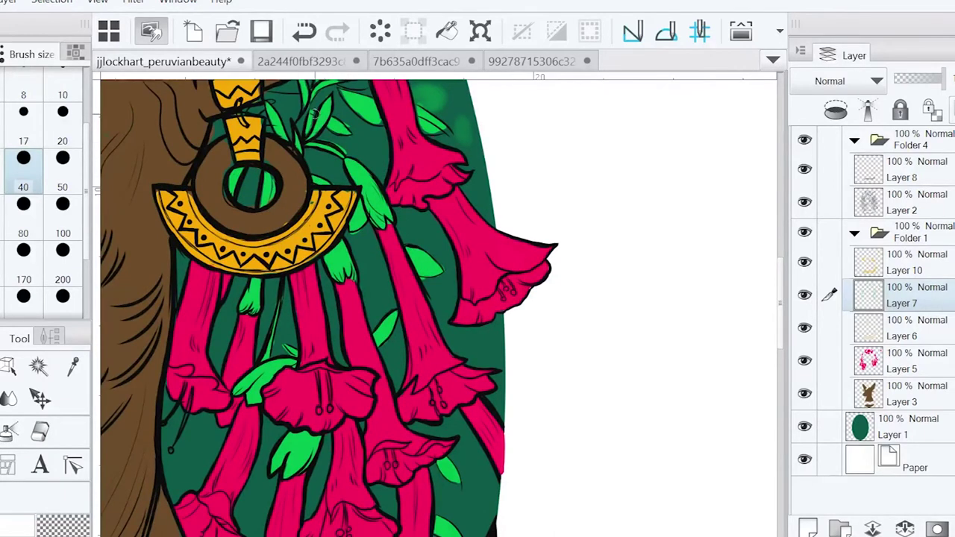
pyautogui.press('e')
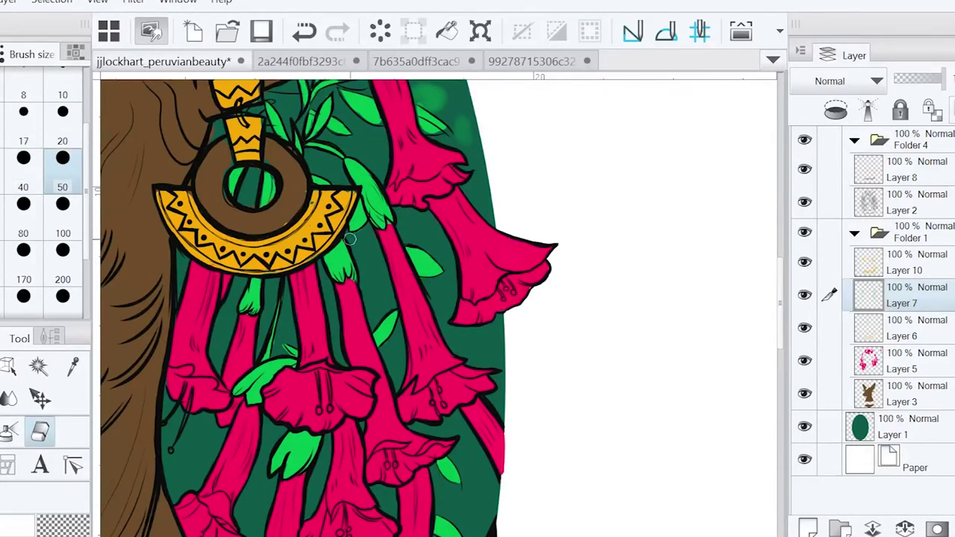
pyautogui.scroll(-4, 349, 239)
pyautogui.press('b')
pyautogui.click(303, 365)
pyautogui.click(254, 283)
pyautogui.click(365, 448)
pyautogui.press('e')
pyautogui.press('b')
pyautogui.click(530, 195)
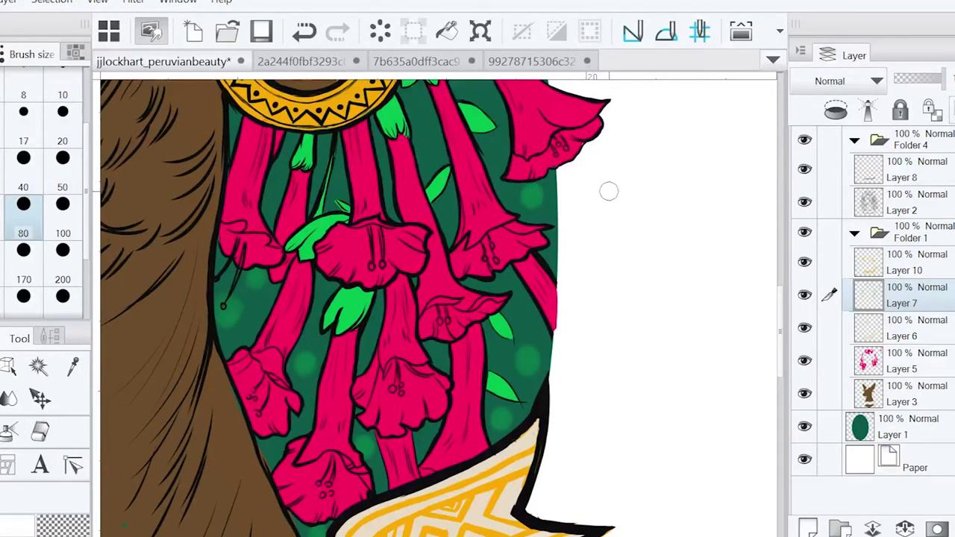
pyautogui.scroll(2, 609, 192)
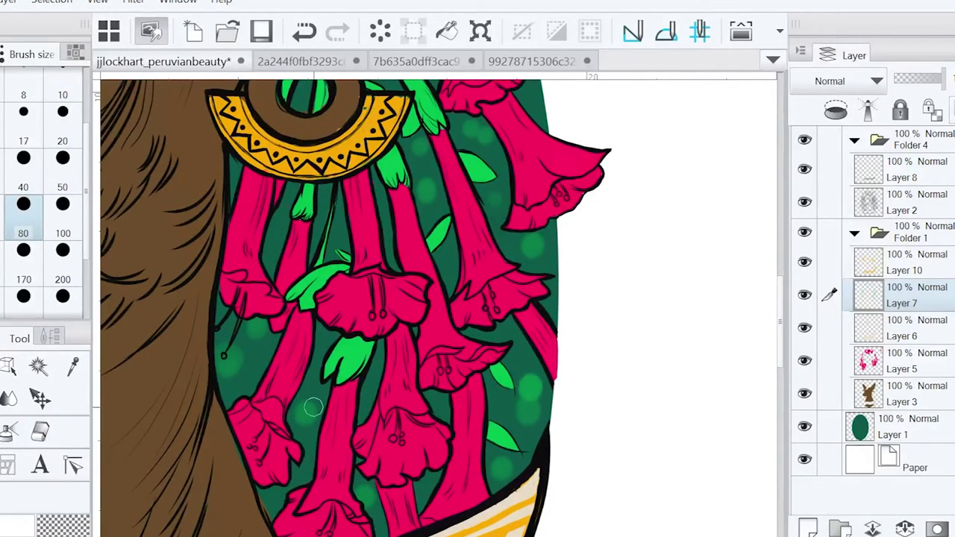
pyautogui.scroll(-1, 448, 336)
pyautogui.press('e')
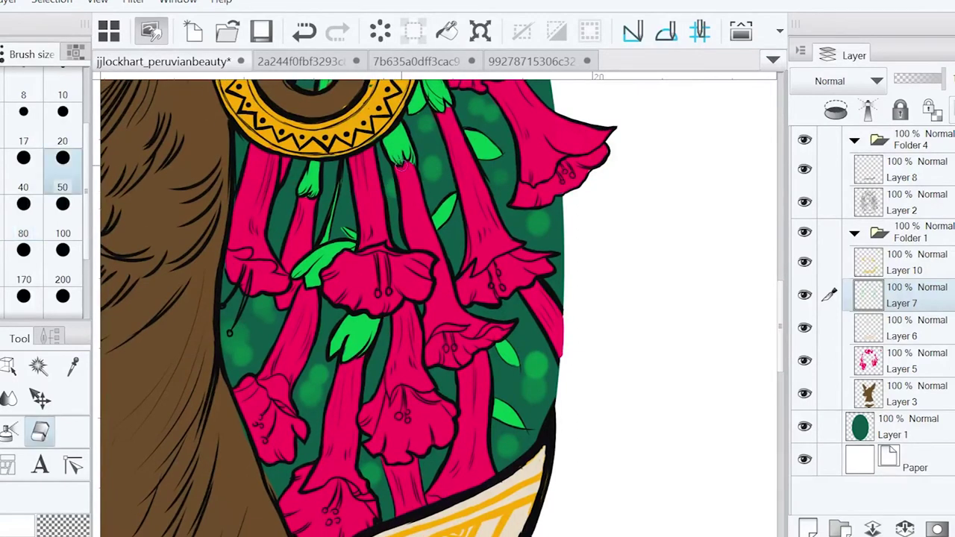
pyautogui.press('b')
pyautogui.scroll(-2, 349, 213)
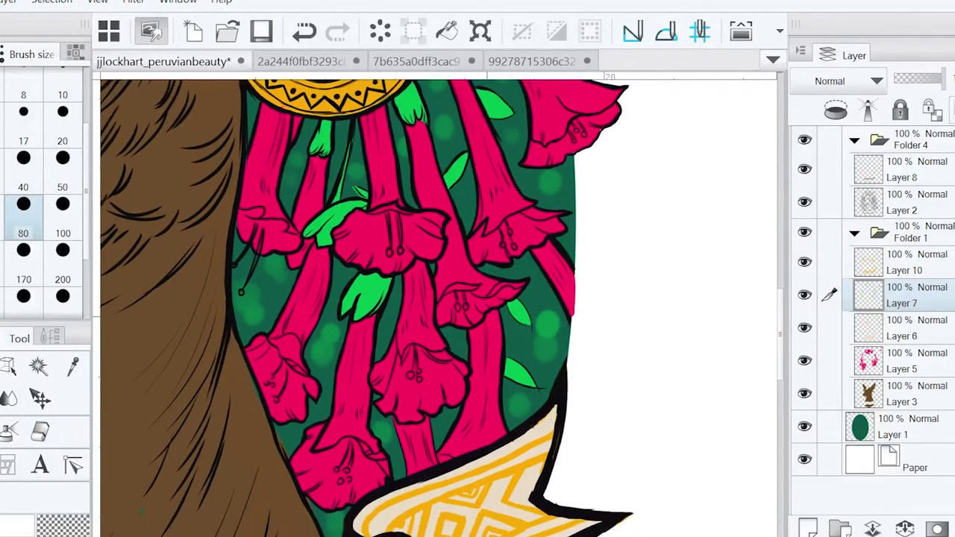
# Shade the centers of the hanging flowers with soft orange on Layer 10 using the size 80 brush
pyautogui.click(815, 263)
pyautogui.press('p')
pyautogui.press('b')
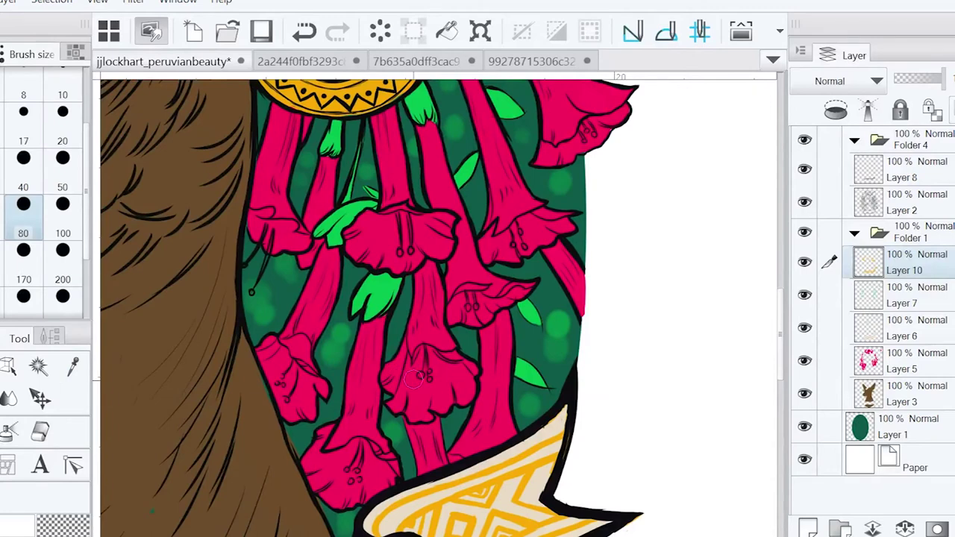
pyautogui.moveTo(424, 373); pyautogui.dragTo(425, 373)
pyautogui.moveTo(471, 305); pyautogui.dragTo(472, 302)
pyautogui.moveTo(513, 228); pyautogui.dragTo(513, 228)
pyautogui.moveTo(392, 228); pyautogui.dragTo(395, 231)
pyautogui.moveTo(351, 459); pyautogui.dragTo(353, 457)
pyautogui.moveTo(290, 367); pyautogui.dragTo(291, 365)
pyautogui.moveTo(267, 230); pyautogui.dragTo(270, 227)
pyautogui.press('e')
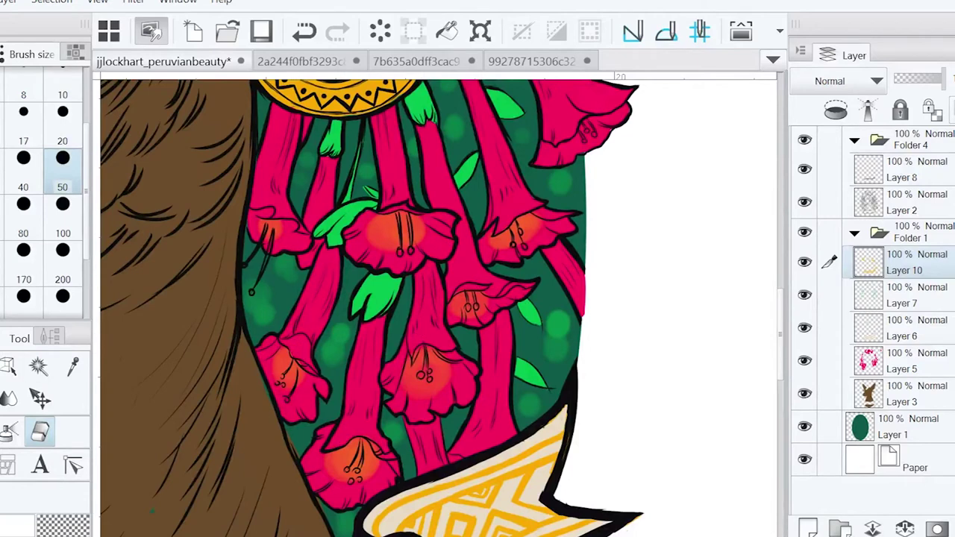
# Blend orange along the tubes of the lower and outer hanging flowers on Layer 10 with the size 40 brush
pyautogui.press('b')
pyautogui.moveTo(429, 261); pyautogui.dragTo(418, 325)
pyautogui.moveTo(365, 332); pyautogui.dragTo(355, 369)
pyautogui.moveTo(384, 313); pyautogui.dragTo(369, 365)
pyautogui.moveTo(334, 250); pyautogui.dragTo(322, 309)
pyautogui.moveTo(334, 257); pyautogui.dragTo(324, 283)
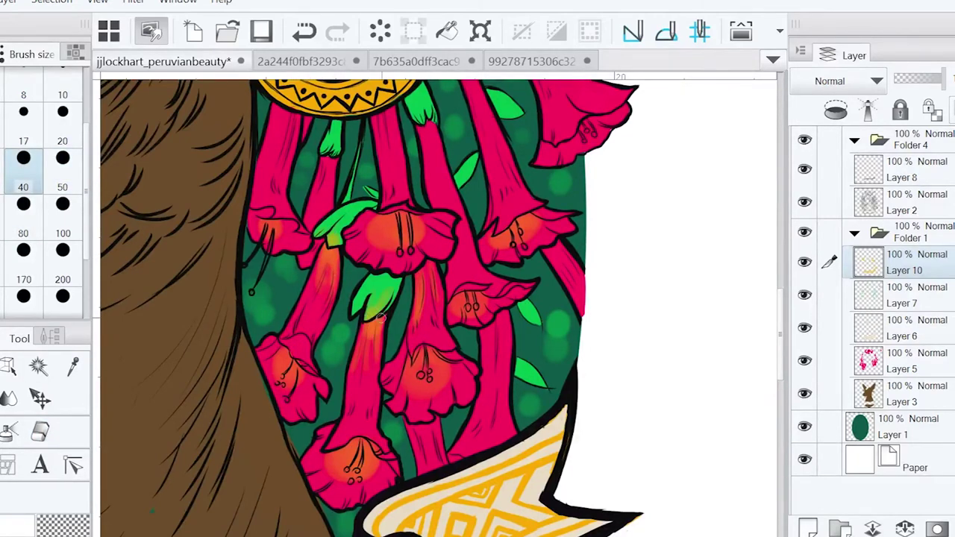
pyautogui.moveTo(329, 138); pyautogui.dragTo(327, 194)
pyautogui.moveTo(268, 172); pyautogui.dragTo(261, 223)
pyautogui.moveTo(482, 427); pyautogui.dragTo(493, 371)
pyautogui.moveTo(534, 288); pyautogui.dragTo(558, 304)
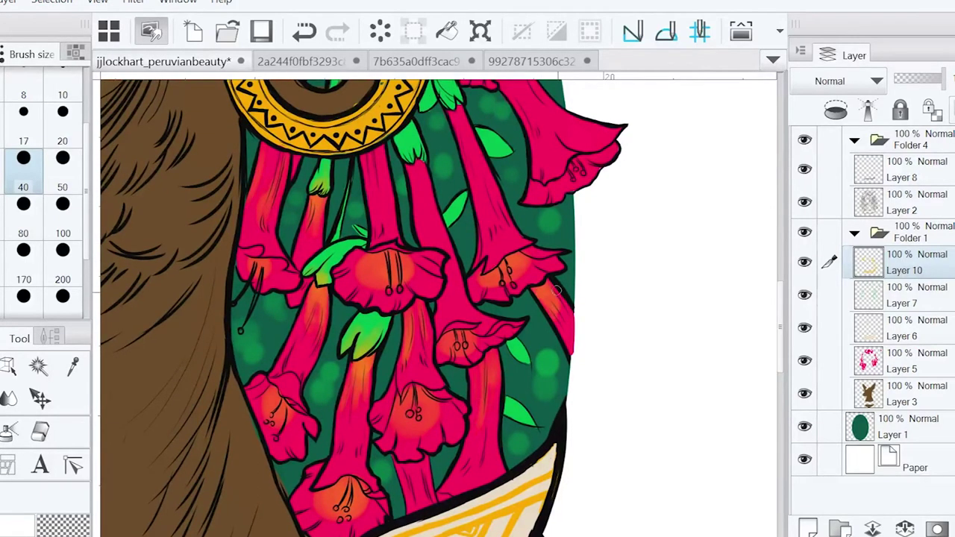
# Add orange shading to the flower tubes beside the earring and to the flower protruding past the oval
pyautogui.moveTo(414, 139)
pyautogui.mouseDown()
pyautogui.moveTo(416, 198)
pyautogui.moveTo(432, 229)
pyautogui.mouseUp()
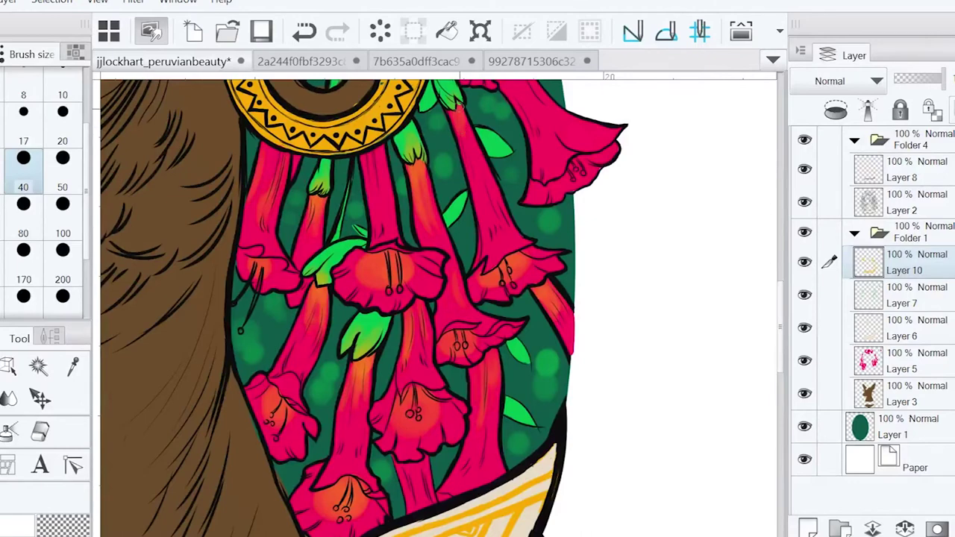
pyautogui.scroll(1, 439, 304)
pyautogui.moveTo(573, 102); pyautogui.dragTo(503, 154)
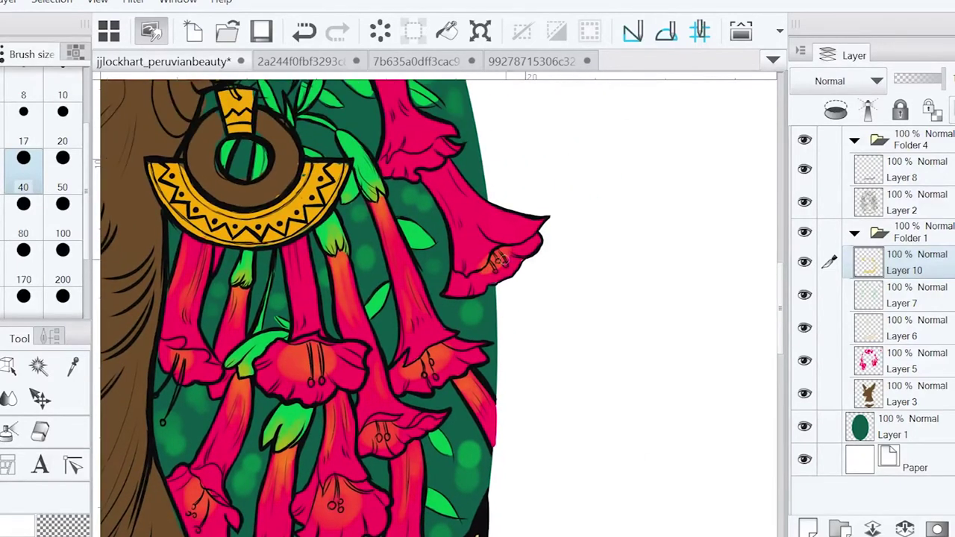
pyautogui.press('e')
pyautogui.press('b')
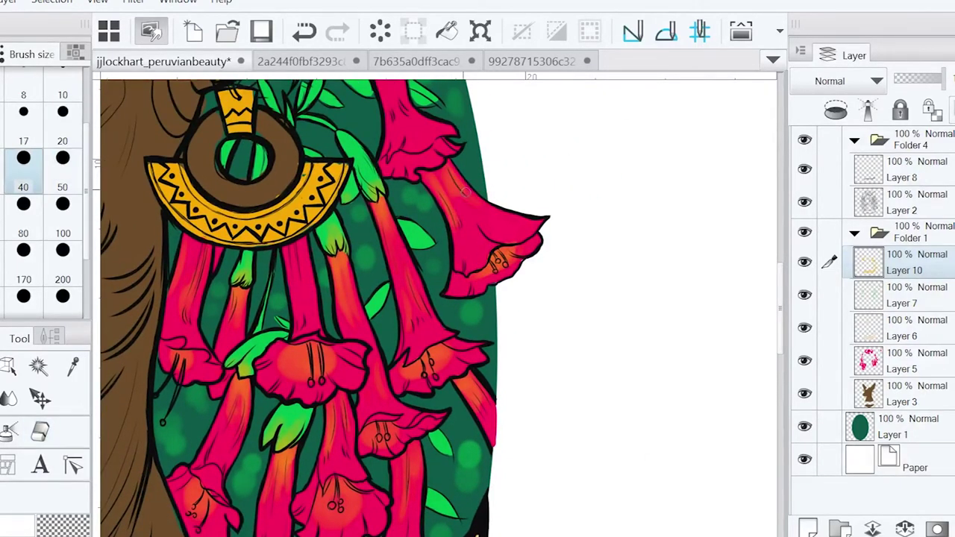
# Color the stamen tips golden orange and scatter small orange spots over the background on Layer 10
pyautogui.scroll(-5, 447, 209)
pyautogui.scroll(-1, 558, 288)
pyautogui.scroll(4, 558, 288)
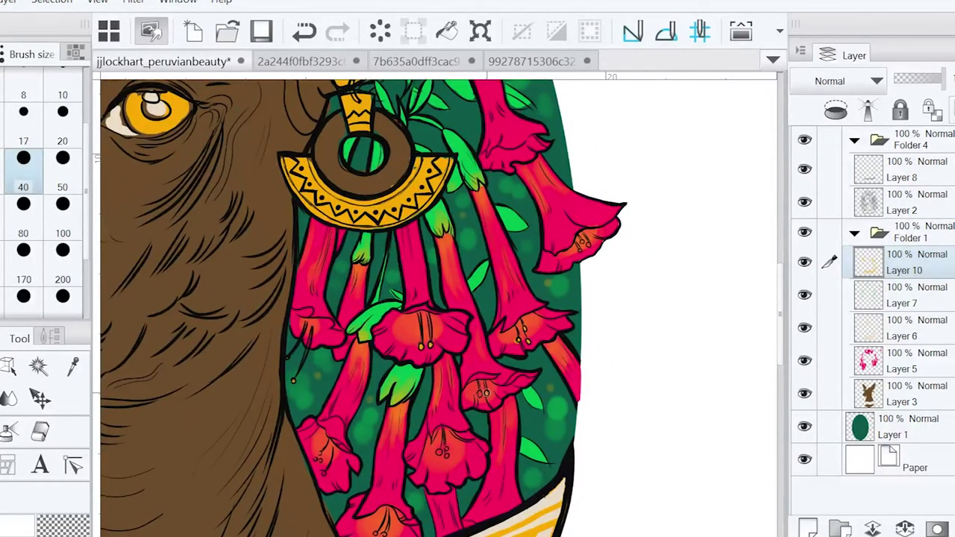
pyautogui.scroll(-2, 439, 305)
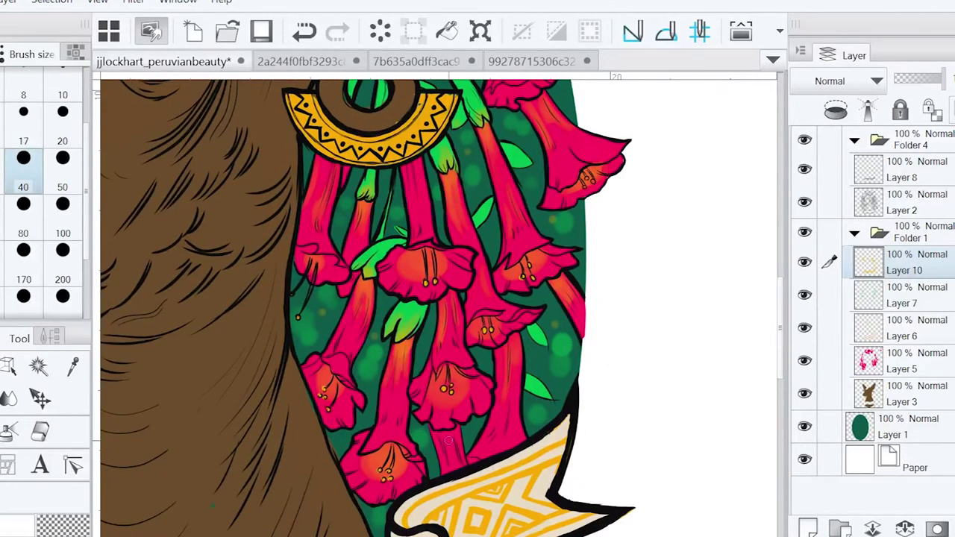
pyautogui.scroll(3, 448, 441)
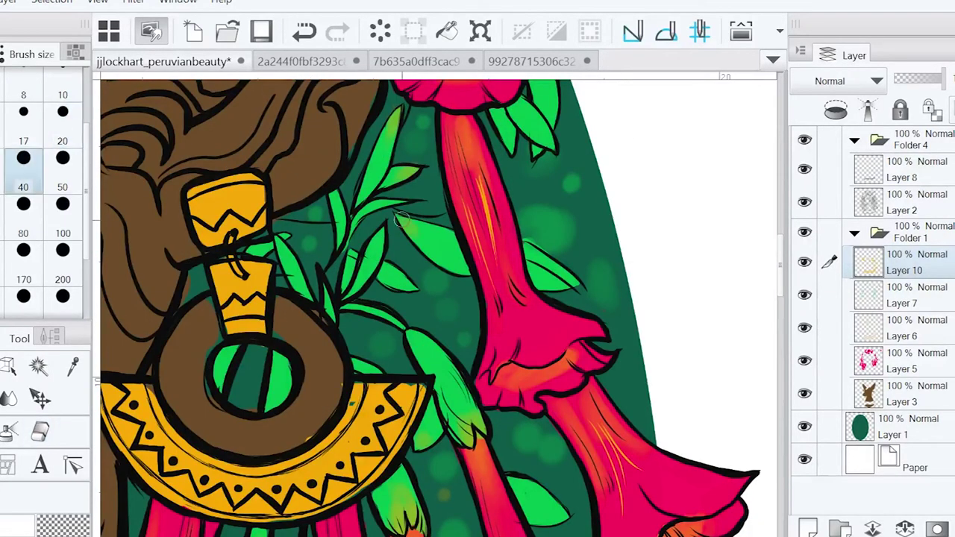
# Tint the tips of the leaves beside the ear yellow-orange with the size 40 brush and clean edges with the size 20 eraser
pyautogui.press('e')
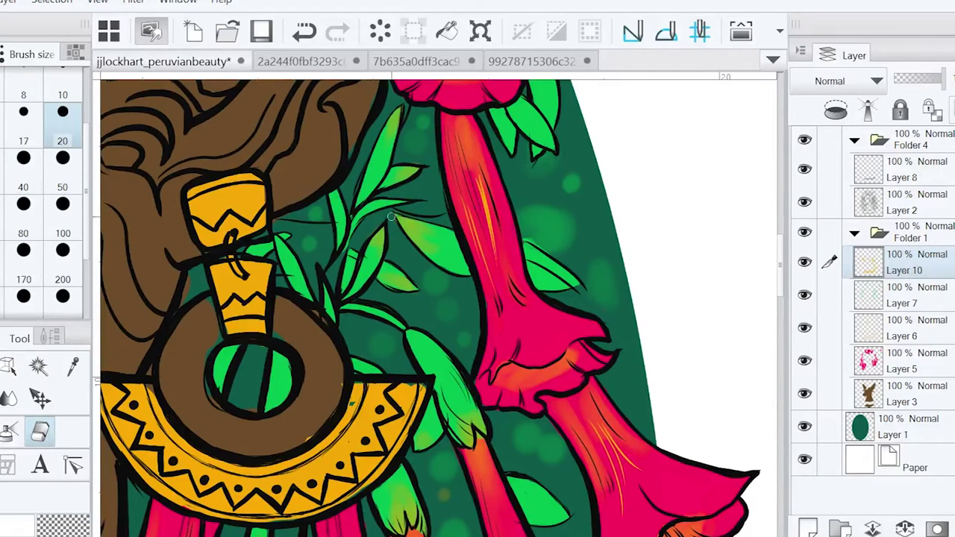
pyautogui.press('p')
pyautogui.press('e')
pyautogui.press('p')
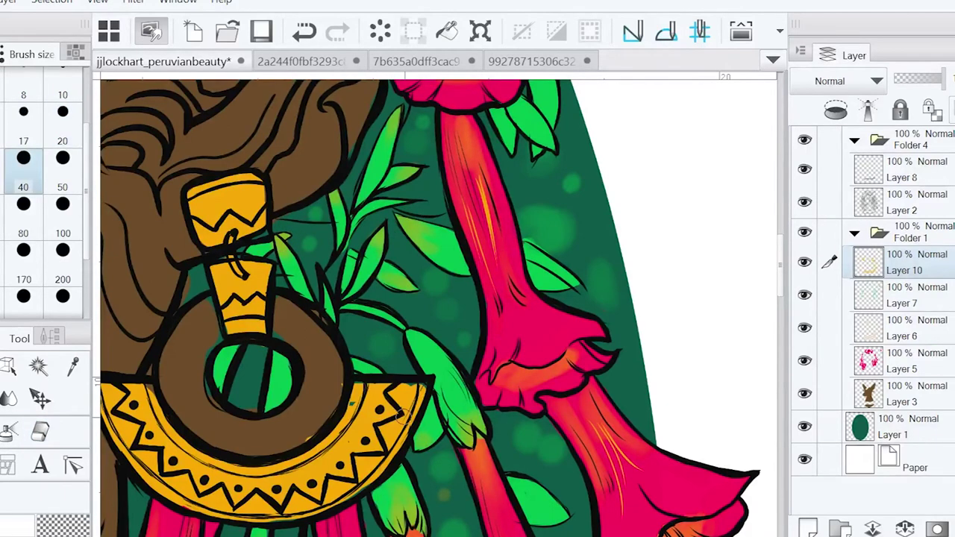
pyautogui.scroll(2, 309, 244)
pyautogui.press('e')
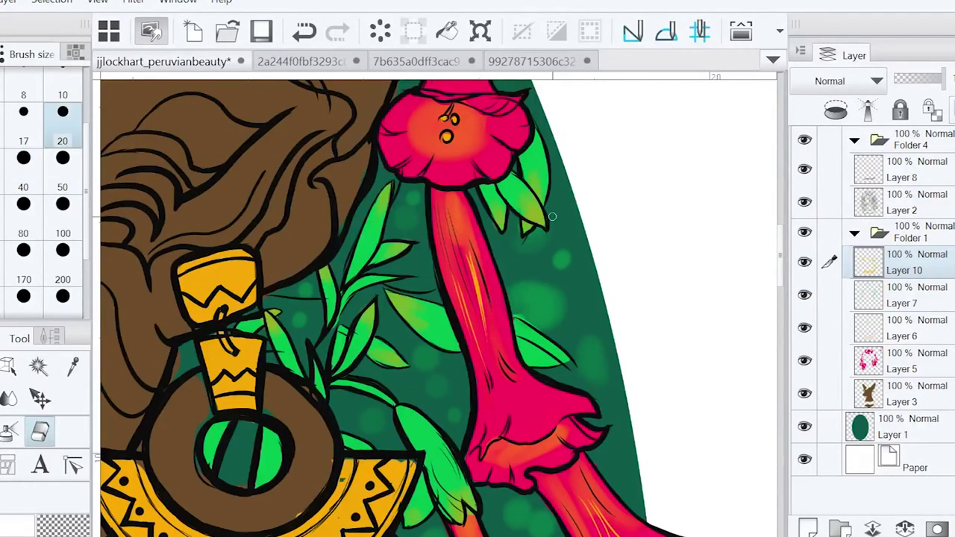
# Add small orange glow spots to the background around the leaves beside the earring
pyautogui.scroll(-1, 516, 227)
pyautogui.press('p')
pyautogui.moveTo(427, 388); pyautogui.dragTo(415, 241)
pyautogui.press('e')
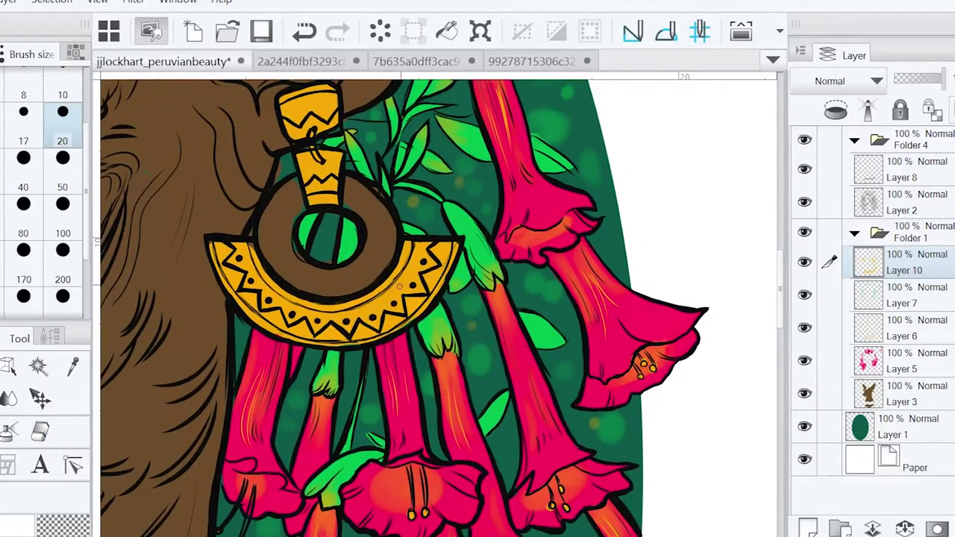
# Rework the near eye's golden iris on Layer 10, blending its outer edge into a soft darker rim
pyautogui.moveTo(408, 244); pyautogui.dragTo(632, 290)
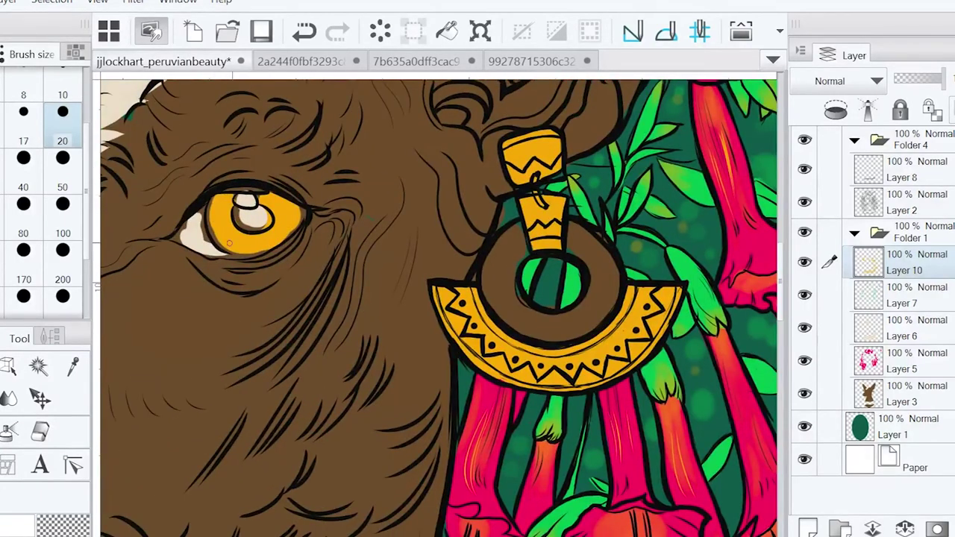
pyautogui.press('e')
pyautogui.moveTo(252, 250); pyautogui.dragTo(290, 233)
pyautogui.moveTo(222, 245); pyautogui.dragTo(273, 246)
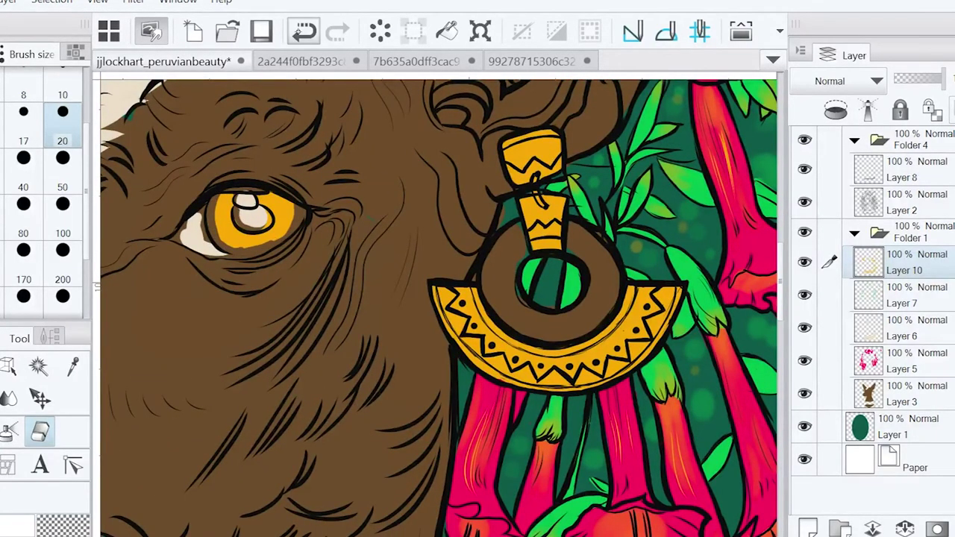
pyautogui.moveTo(221, 224); pyautogui.dragTo(291, 205)
pyautogui.press('b')
pyautogui.moveTo(217, 195)
pyautogui.mouseDown()
pyautogui.moveTo(277, 230)
pyautogui.moveTo(239, 247)
pyautogui.moveTo(269, 238)
pyautogui.mouseUp()
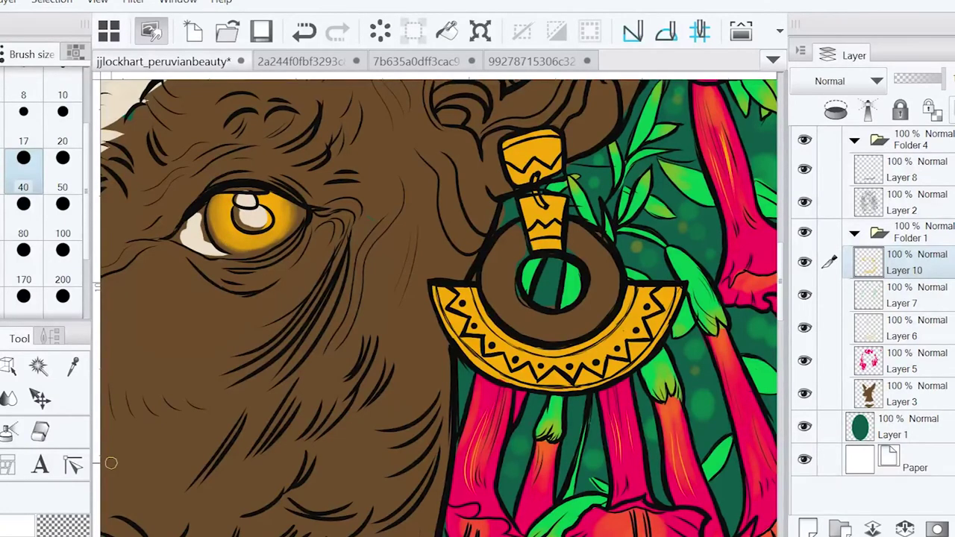
pyautogui.press('e')
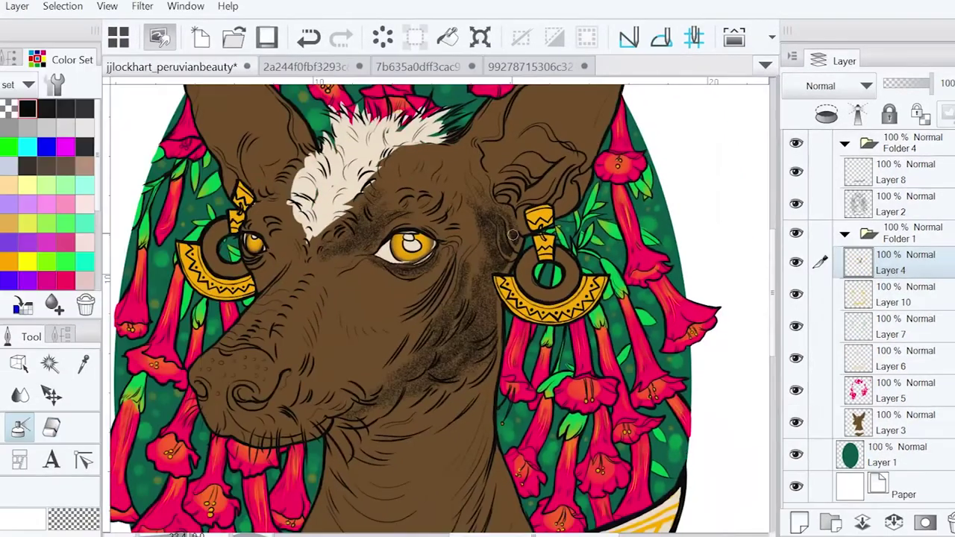
# Shade around the near eye, cheek, jaw, nostrils and mouth with grainy black on Layer 4
pyautogui.moveTo(512, 246)
pyautogui.mouseDown()
pyautogui.moveTo(506, 214)
pyautogui.moveTo(479, 197)
pyautogui.moveTo(505, 153)
pyautogui.moveTo(463, 224)
pyautogui.mouseUp()
pyautogui.moveTo(380, 389)
pyautogui.mouseDown()
pyautogui.moveTo(292, 344)
pyautogui.moveTo(313, 277)
pyautogui.moveTo(232, 343)
pyautogui.moveTo(298, 358)
pyautogui.moveTo(300, 338)
pyautogui.moveTo(446, 278)
pyautogui.moveTo(396, 298)
pyautogui.moveTo(418, 283)
pyautogui.moveTo(440, 228)
pyautogui.moveTo(430, 258)
pyautogui.moveTo(487, 276)
pyautogui.mouseUp()
pyautogui.moveTo(246, 394); pyautogui.dragTo(267, 390)
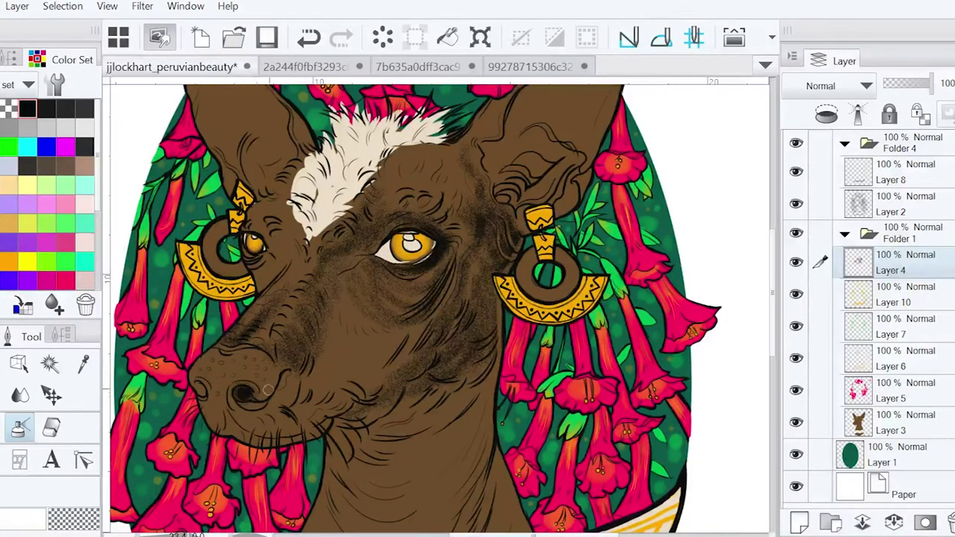
pyautogui.moveTo(225, 365)
pyautogui.mouseDown()
pyautogui.moveTo(261, 370)
pyautogui.moveTo(193, 369)
pyautogui.moveTo(207, 407)
pyautogui.moveTo(272, 422)
pyautogui.moveTo(245, 441)
pyautogui.moveTo(322, 427)
pyautogui.mouseUp()
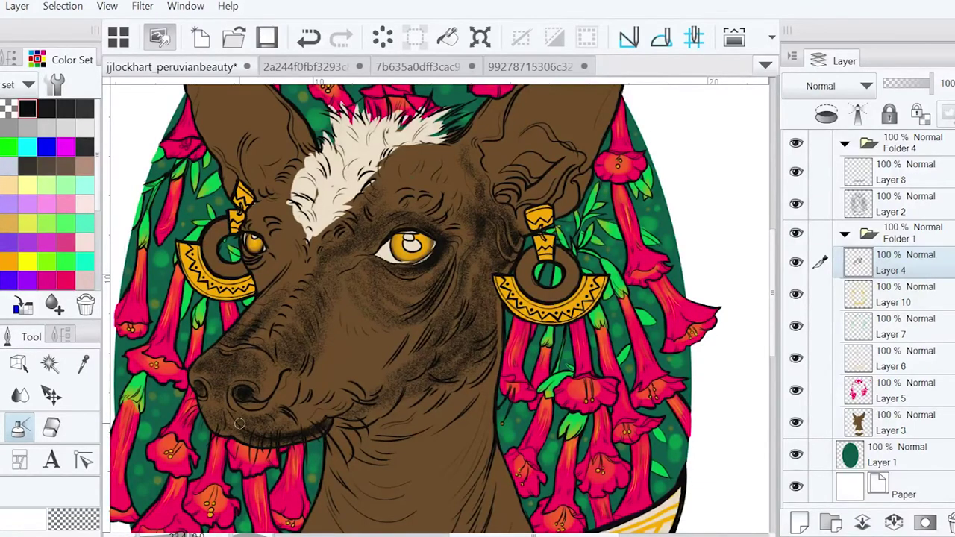
pyautogui.press('e')
pyautogui.press('b')
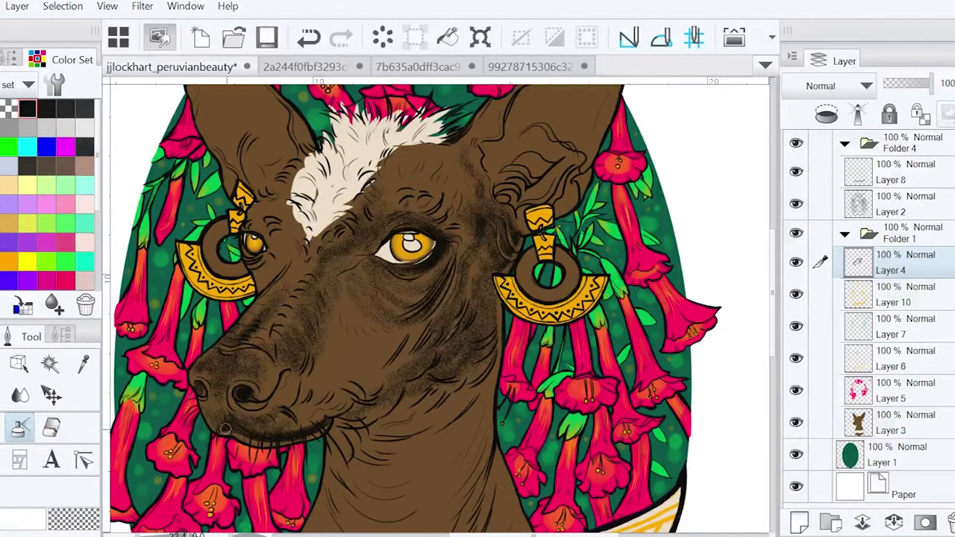
pyautogui.moveTo(343, 409); pyautogui.dragTo(367, 399)
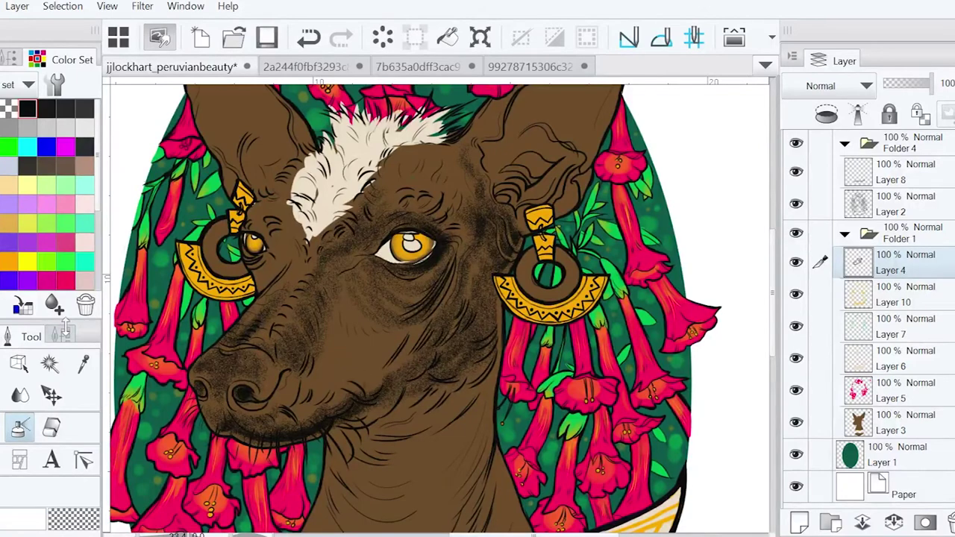
# Deepen the grainy black shading along the side of the muzzle with the size 170 brush
pyautogui.press('[')
pyautogui.press('[')
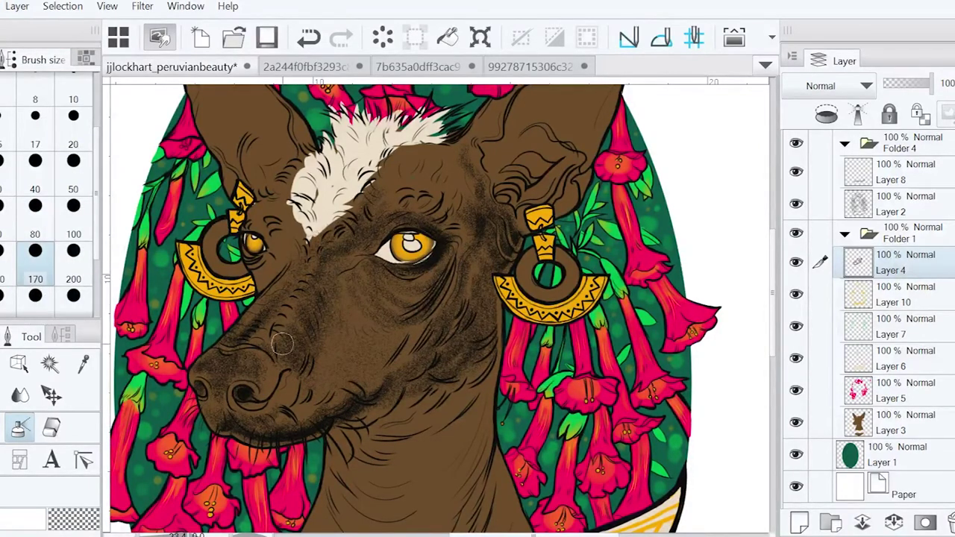
pyautogui.moveTo(325, 322)
pyautogui.mouseDown()
pyautogui.moveTo(326, 264)
pyautogui.moveTo(336, 348)
pyautogui.moveTo(306, 418)
pyautogui.moveTo(320, 387)
pyautogui.moveTo(264, 366)
pyautogui.mouseUp()
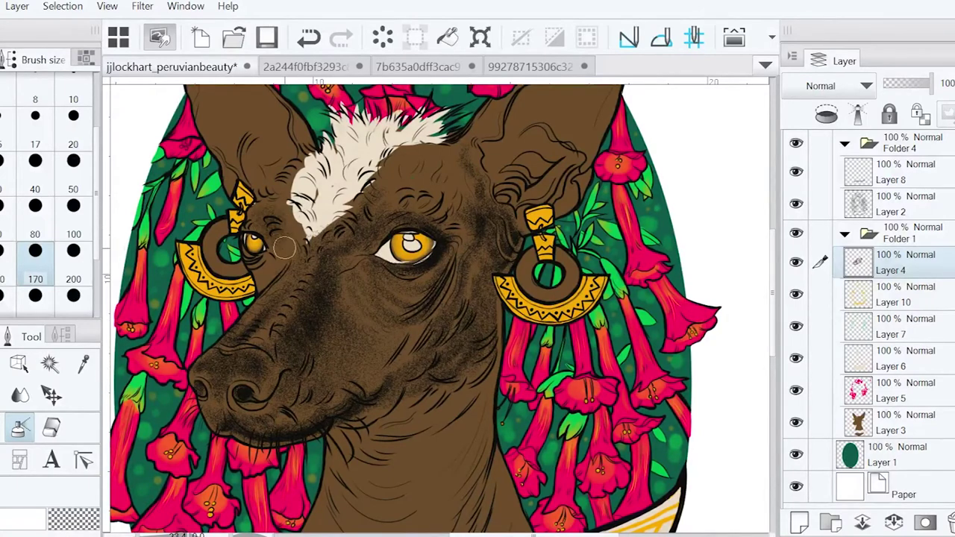
# Darken around the far eye and snout bridge with the size 40 brush, and the muzzle and cheek with size 80
pyautogui.press('[')
pyautogui.press('[')
pyautogui.press('[')
pyautogui.press('[')
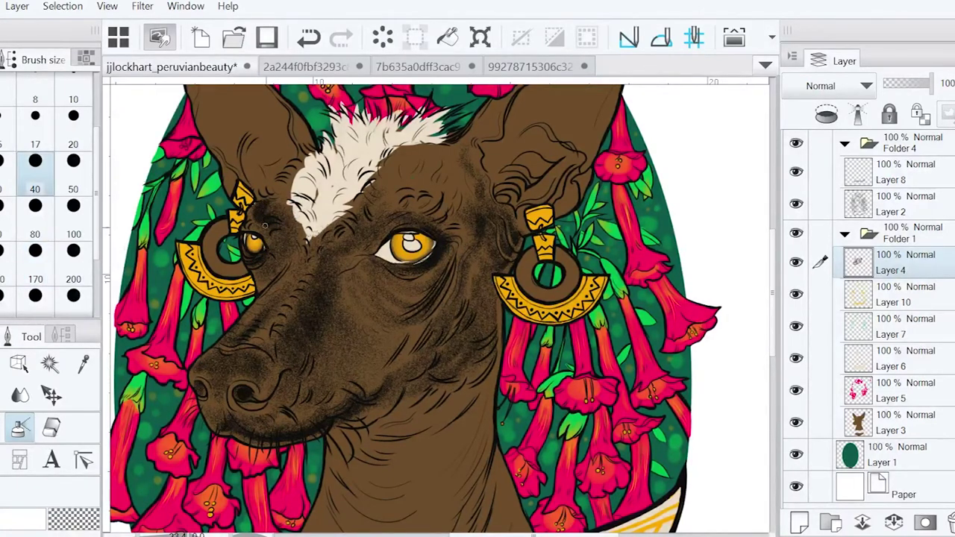
pyautogui.moveTo(294, 249)
pyautogui.mouseDown()
pyautogui.moveTo(280, 338)
pyautogui.moveTo(269, 305)
pyautogui.mouseUp()
pyautogui.press(']')
pyautogui.press(']')
pyautogui.moveTo(279, 344)
pyautogui.mouseDown()
pyautogui.moveTo(263, 282)
pyautogui.moveTo(293, 225)
pyautogui.moveTo(294, 355)
pyautogui.moveTo(329, 257)
pyautogui.moveTo(361, 262)
pyautogui.moveTo(364, 240)
pyautogui.moveTo(386, 297)
pyautogui.moveTo(448, 326)
pyautogui.moveTo(464, 299)
pyautogui.moveTo(450, 331)
pyautogui.moveTo(385, 374)
pyautogui.moveTo(403, 358)
pyautogui.mouseUp()
pyautogui.scroll(-3, 403, 358)
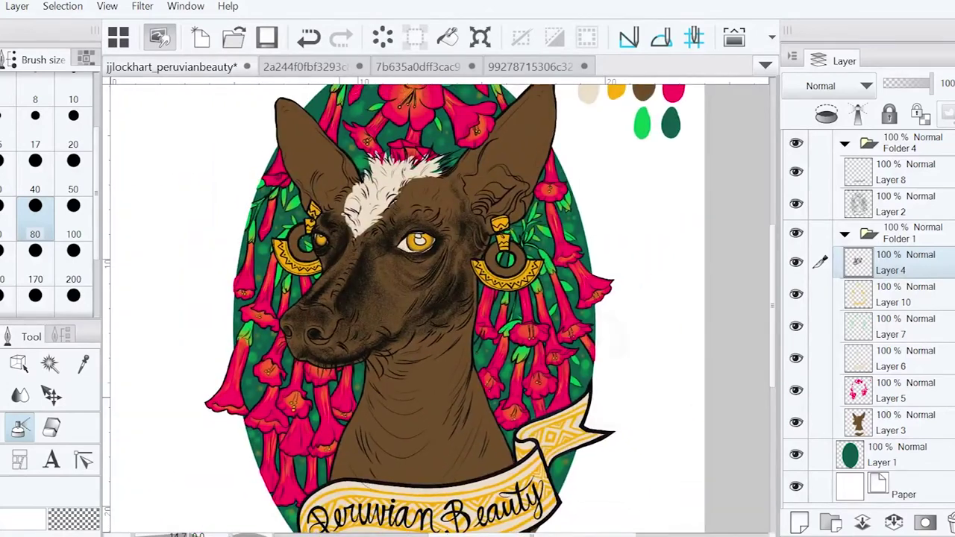
# Shade the inner folds and edges of the near ear with grainy black on Layer 4, cleaning up with the size 50 eraser
pyautogui.scroll(3, 467, 237)
pyautogui.moveTo(467, 238)
pyautogui.mouseDown()
pyautogui.moveTo(431, 267)
pyautogui.moveTo(497, 193)
pyautogui.moveTo(520, 110)
pyautogui.moveTo(510, 165)
pyautogui.moveTo(478, 231)
pyautogui.moveTo(468, 167)
pyautogui.moveTo(415, 228)
pyautogui.moveTo(452, 182)
pyautogui.moveTo(431, 244)
pyautogui.moveTo(459, 271)
pyautogui.moveTo(436, 264)
pyautogui.moveTo(469, 239)
pyautogui.moveTo(508, 254)
pyautogui.mouseUp()
pyautogui.press('e')
pyautogui.press(']')
pyautogui.press(']')
pyautogui.press(']')
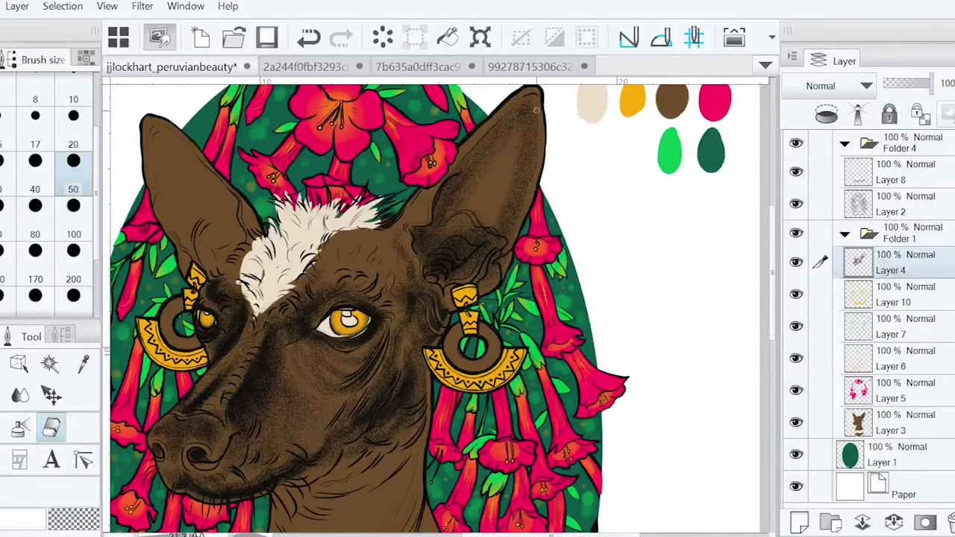
pyautogui.press('b')
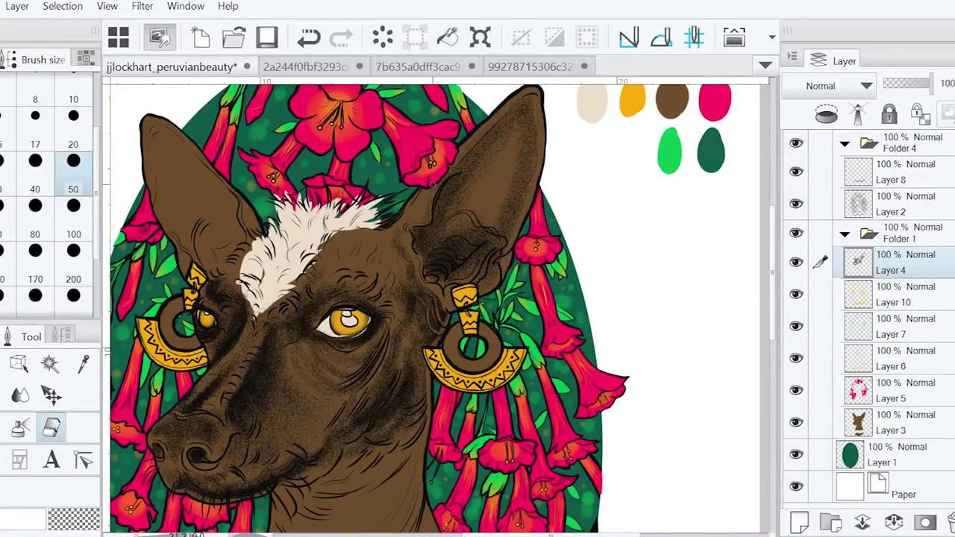
pyautogui.moveTo(540, 111); pyautogui.dragTo(489, 190)
# Shade the far ear's edges, inner area and base with grainy black on Layer 4, erasing stray grain
pyautogui.moveTo(166, 181)
pyautogui.mouseDown()
pyautogui.moveTo(179, 216)
pyautogui.moveTo(227, 201)
pyautogui.moveTo(213, 223)
pyautogui.moveTo(239, 232)
pyautogui.moveTo(161, 130)
pyautogui.moveTo(209, 168)
pyautogui.moveTo(171, 156)
pyautogui.moveTo(188, 140)
pyautogui.mouseUp()
pyautogui.press('[')
pyautogui.press('[')
pyautogui.press('[')
pyautogui.press('e')
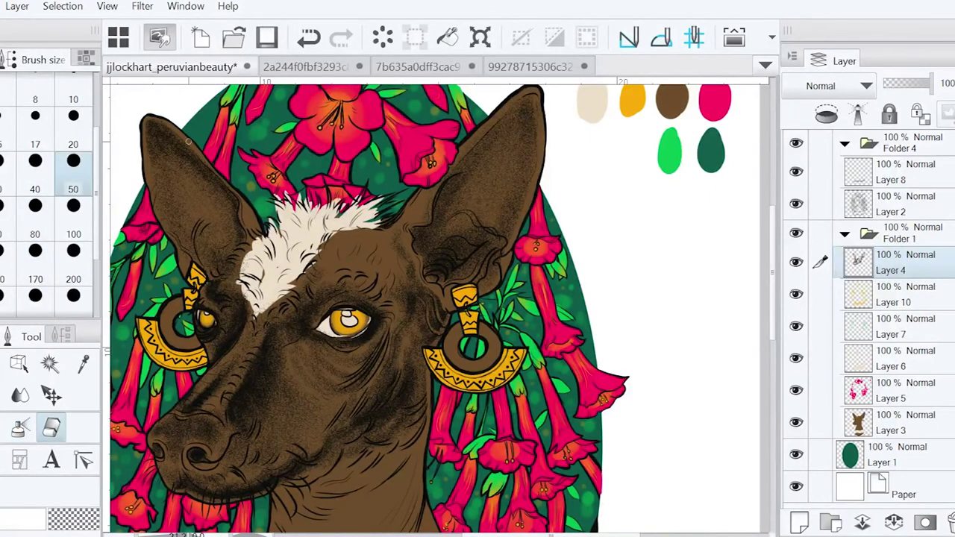
pyautogui.press('b')
pyautogui.moveTo(224, 190)
pyautogui.mouseDown()
pyautogui.moveTo(179, 242)
pyautogui.moveTo(183, 257)
pyautogui.moveTo(213, 224)
pyautogui.moveTo(220, 273)
pyautogui.mouseUp()
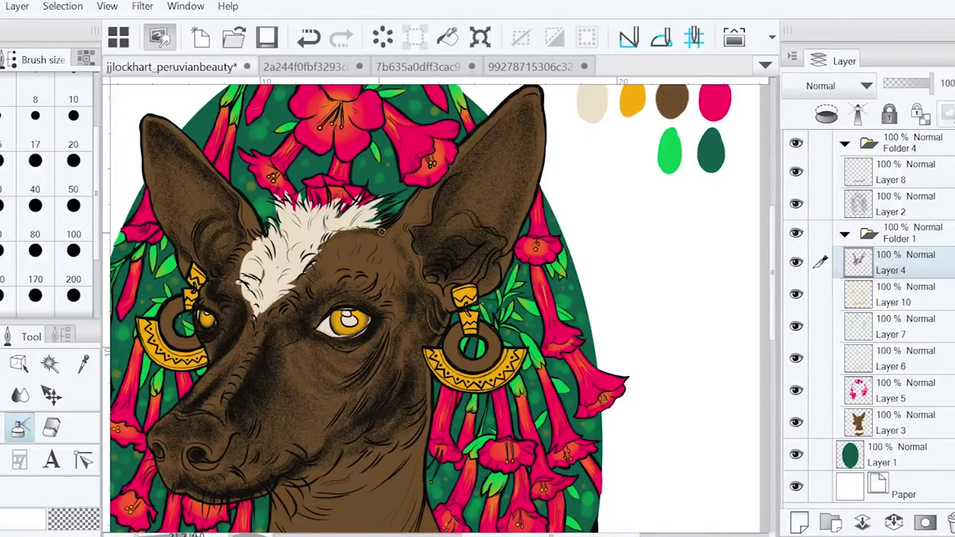
# Deepen the grainy black shading on the forehead, temple and cheek with the size 170 brush, tidying with the size 40 eraser
pyautogui.press(']')
pyautogui.press(']')
pyautogui.press(']')
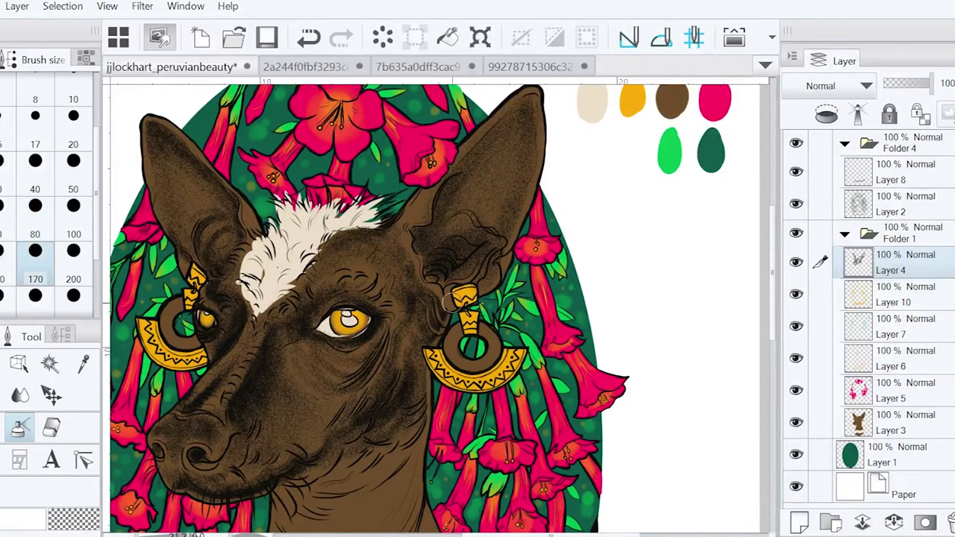
pyautogui.scroll(-1, 433, 306)
pyautogui.scroll(-1, 433, 306)
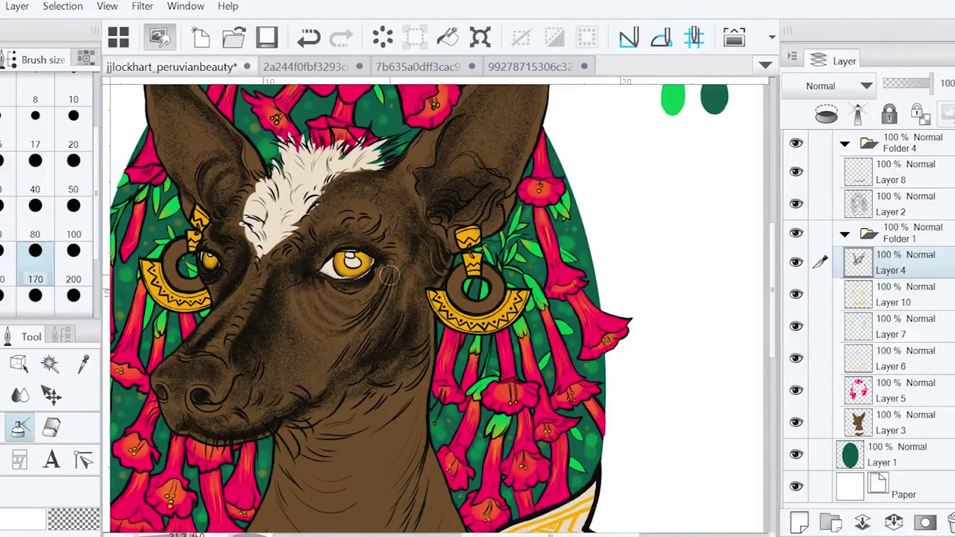
pyautogui.press('[')
pyautogui.press('[')
pyautogui.press('[')
pyautogui.press('e')
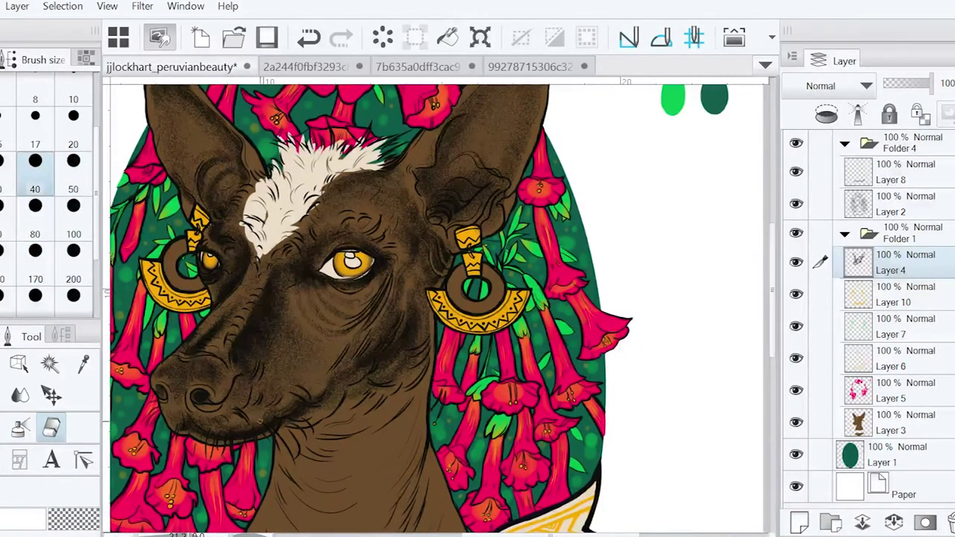
pyautogui.press('b')
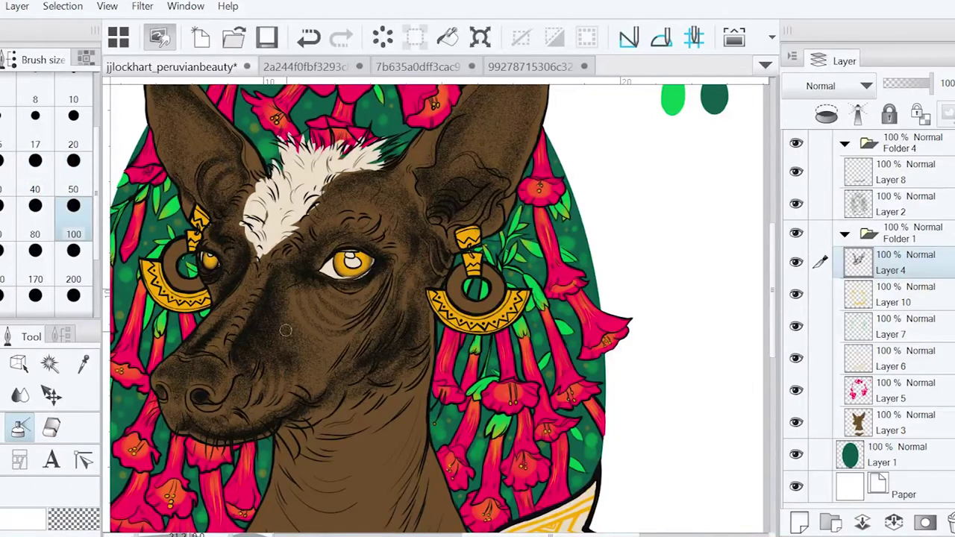
# Shade the neck's sides and the area below the jaw with grainy black at brush size 200
pyautogui.scroll(-3, 439, 306)
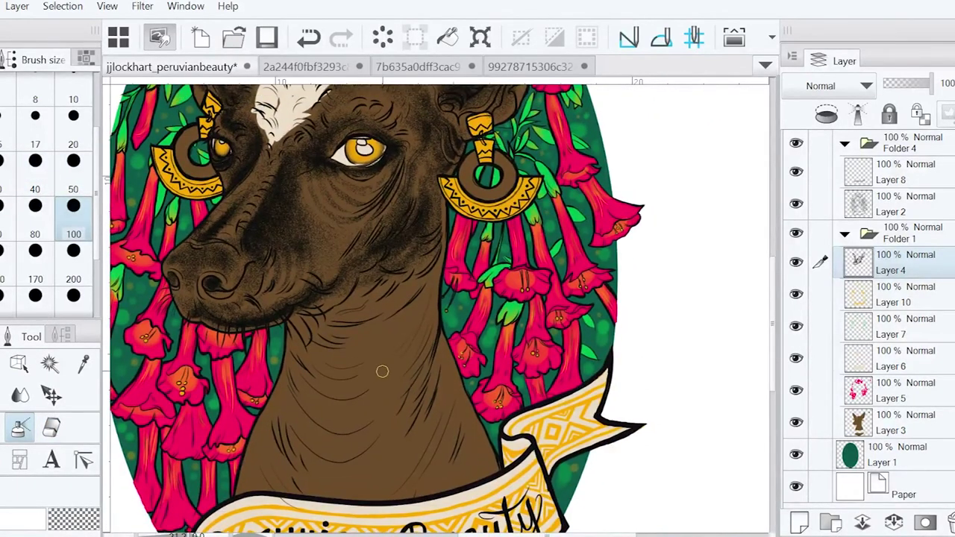
pyautogui.press(']')
pyautogui.press(']')
pyautogui.moveTo(379, 383)
pyautogui.mouseDown()
pyautogui.moveTo(467, 426)
pyautogui.moveTo(304, 345)
pyautogui.moveTo(252, 482)
pyautogui.moveTo(302, 321)
pyautogui.moveTo(255, 462)
pyautogui.moveTo(284, 470)
pyautogui.moveTo(307, 322)
pyautogui.mouseUp()
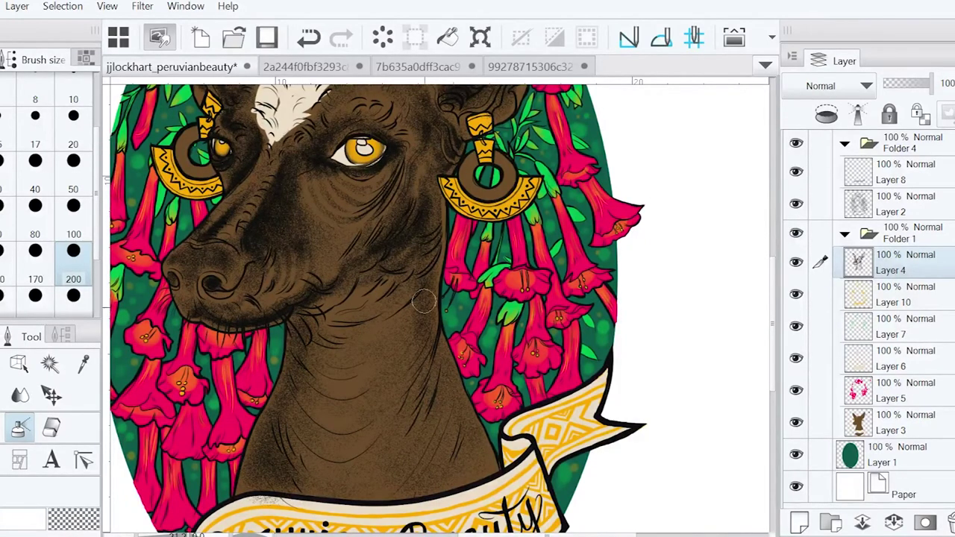
# Erase the grain spilling past the neck's outline and onto the banner, finishing with the size 50 eraser
pyautogui.press('e')
pyautogui.hotkey('ctrl', 'z')
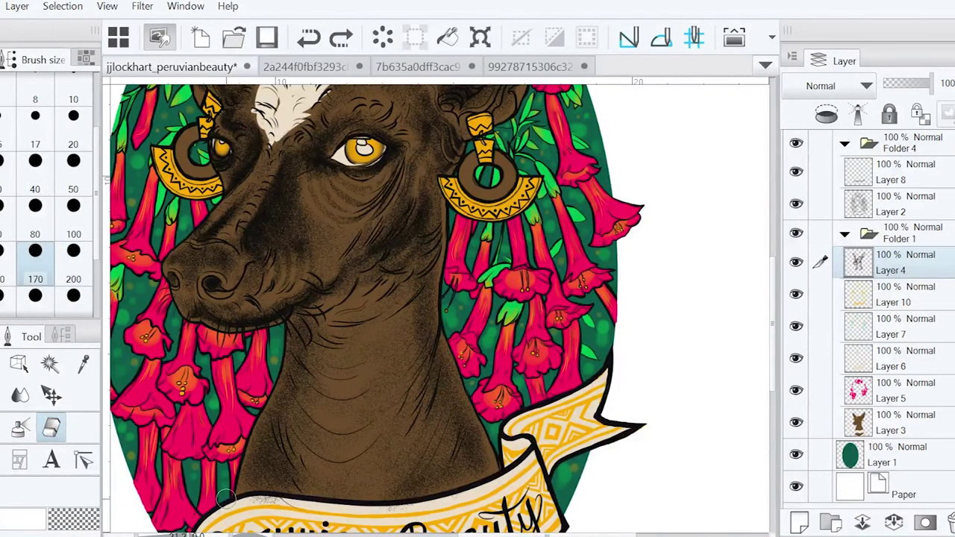
pyautogui.moveTo(224, 498); pyautogui.dragTo(209, 440)
pyautogui.press('[')
pyautogui.press('[')
pyautogui.press('[')
pyautogui.press('[')
pyautogui.press('[')
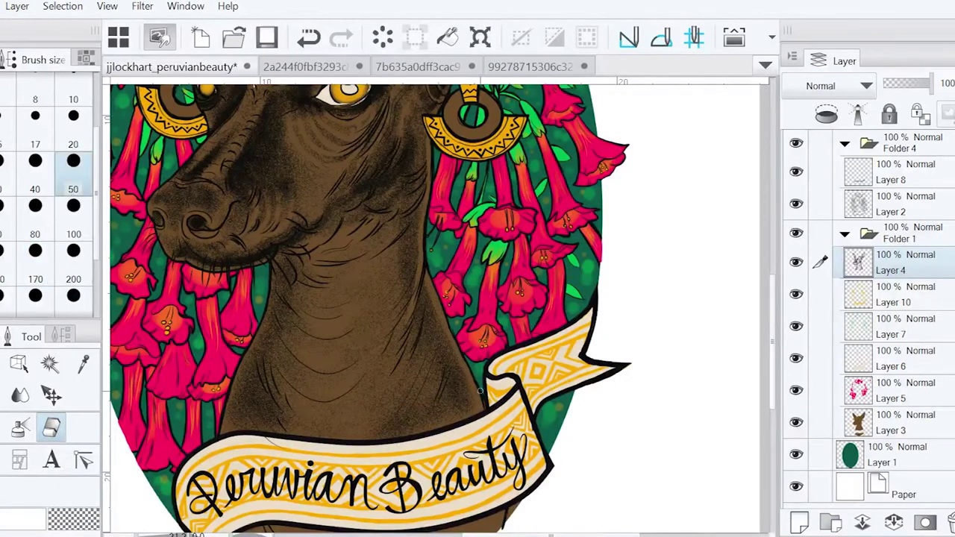
pyautogui.moveTo(426, 215); pyautogui.dragTo(434, 261)
# Deepen the grainy black shading along the neck and its folds with the size 200 and 170 brushes
pyautogui.press('b')
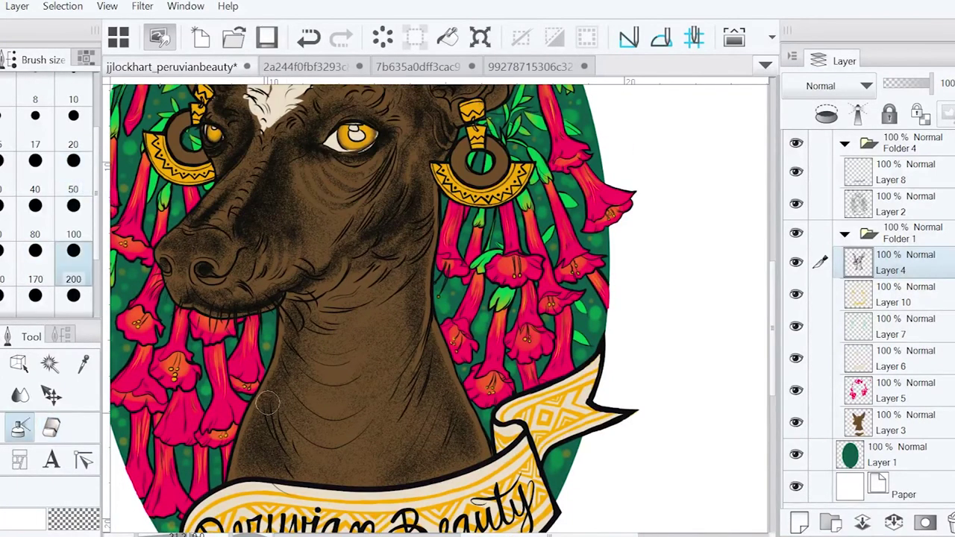
pyautogui.press('[')
pyautogui.scroll(-3, 312, 436)
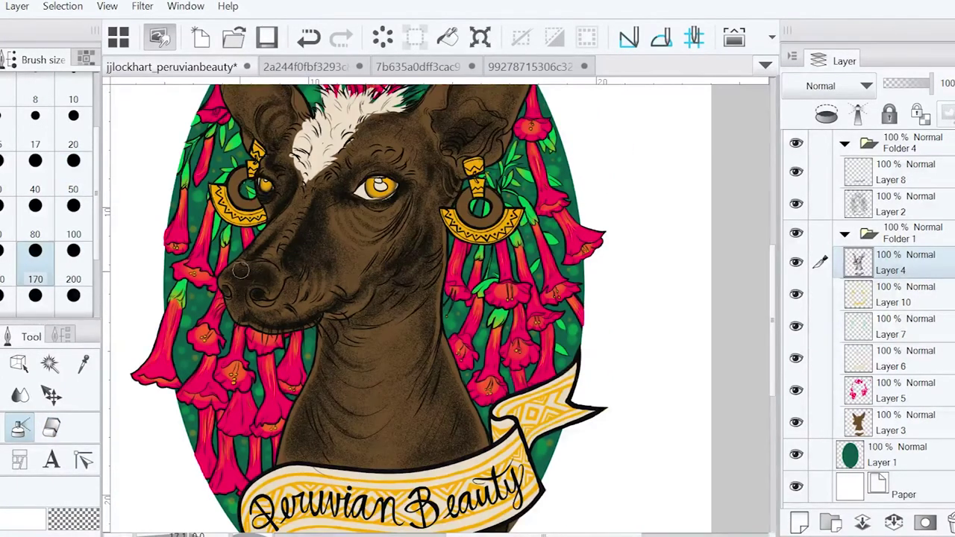
# Darken the edges of both eyes and the near eye's lower lid, and shade the forehead beside the near ear at size 80
pyautogui.scroll(5, 355, 224)
pyautogui.press('[')
pyautogui.press('[')
pyautogui.press('[')
pyautogui.press('[')
pyautogui.press('[')
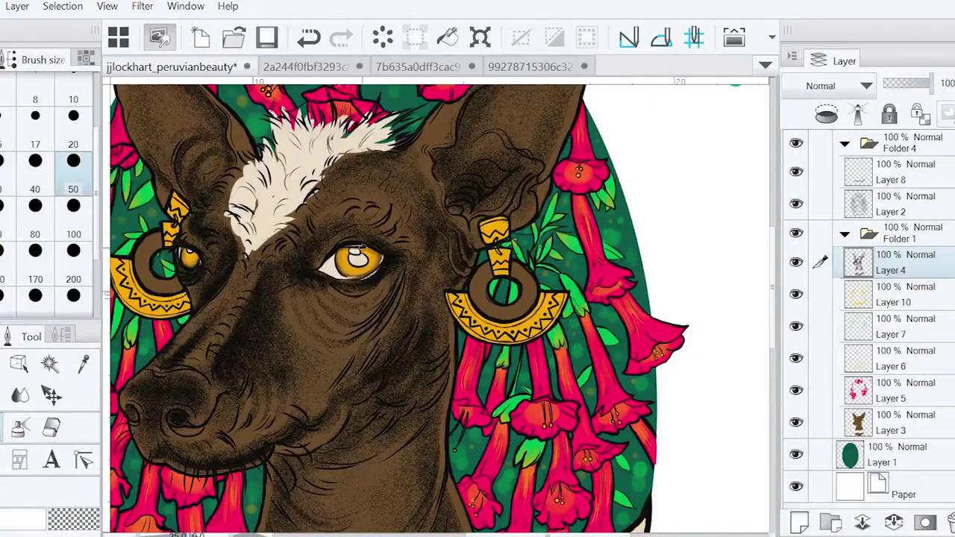
pyautogui.press('e')
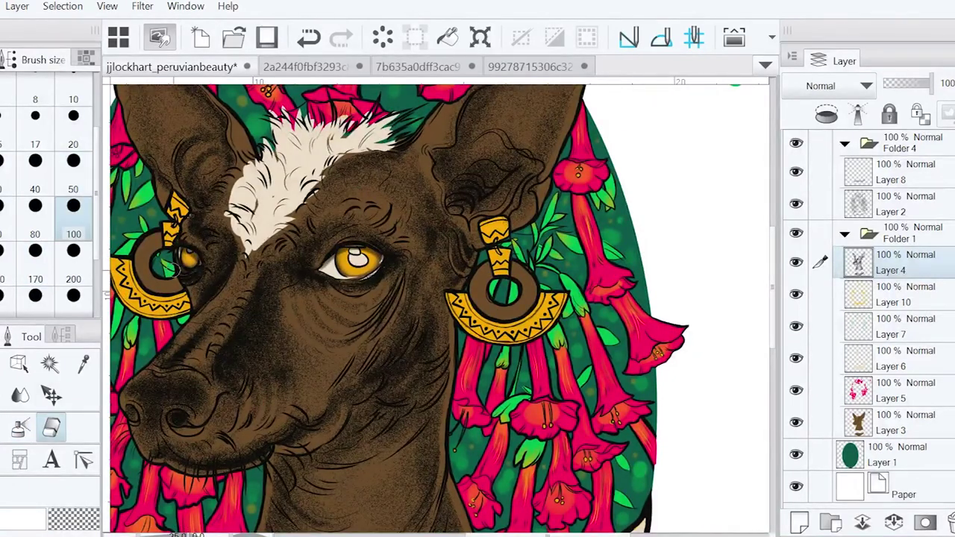
pyautogui.press('b')
pyautogui.moveTo(316, 267); pyautogui.dragTo(333, 263)
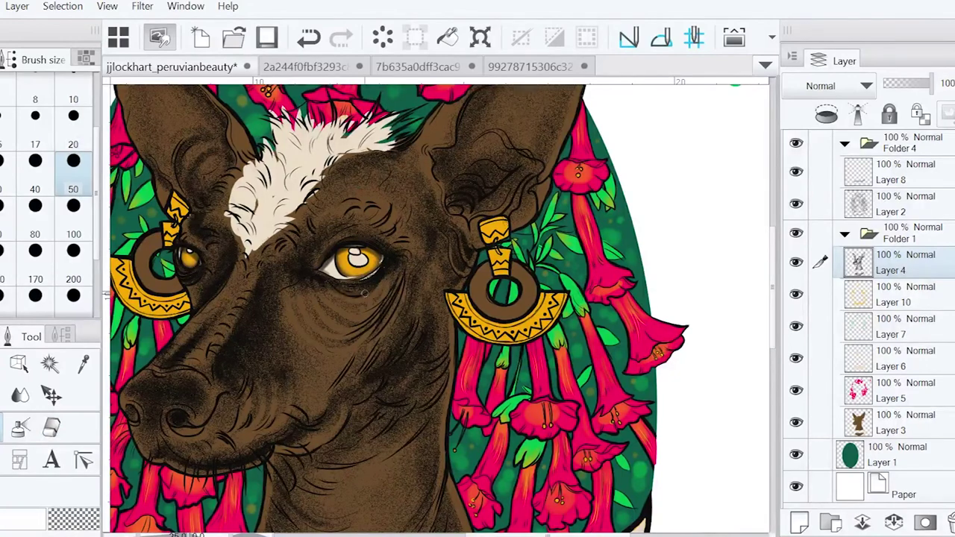
pyautogui.moveTo(365, 293)
pyautogui.mouseDown()
pyautogui.moveTo(328, 277)
pyautogui.moveTo(395, 276)
pyautogui.mouseUp()
pyautogui.press('[')
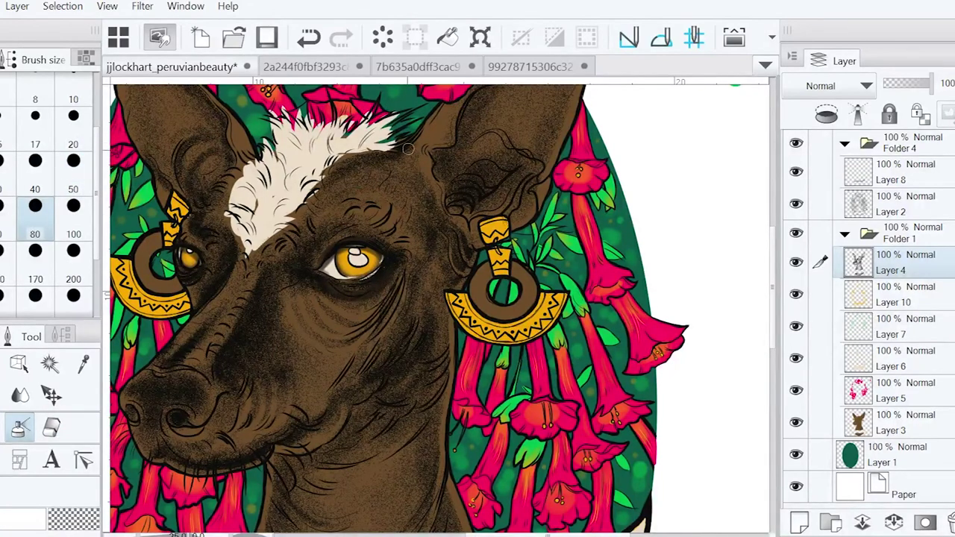
pyautogui.moveTo(410, 143); pyautogui.dragTo(438, 134)
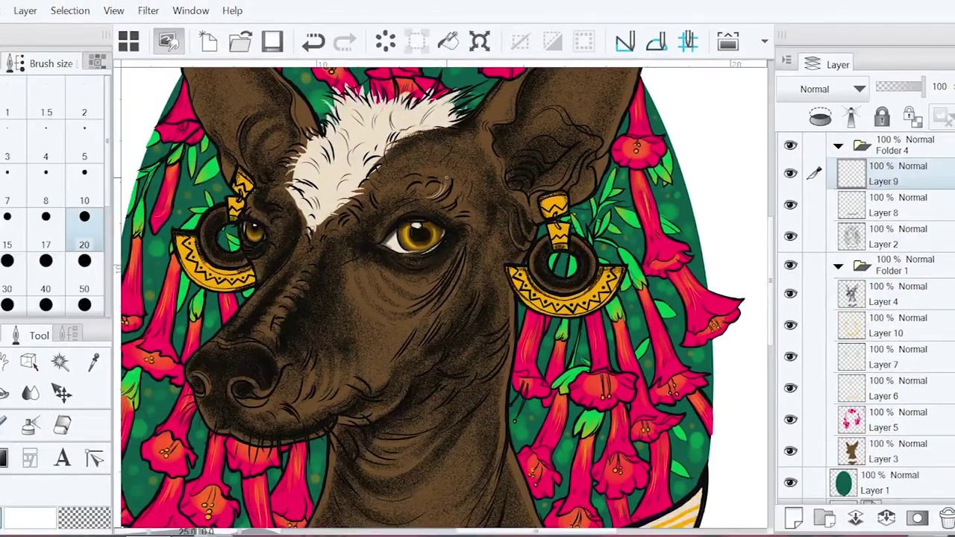
# Draw fine off-white hairs on the near brow and around the near eye's corner with the size 20 brush on Layer 9
pyautogui.scroll(2, 446, 179)
pyautogui.press(']')
pyautogui.press(']')
pyautogui.press('[')
pyautogui.press('[')
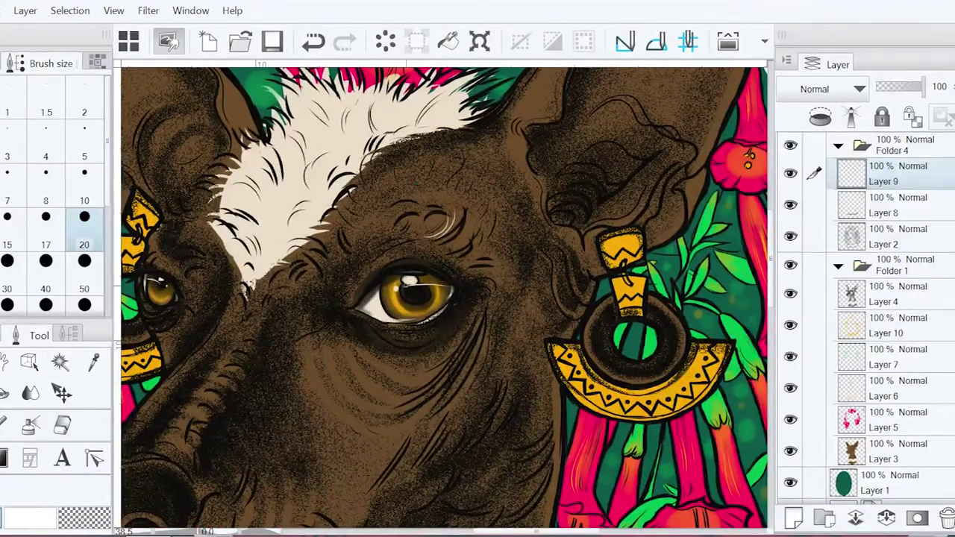
pyautogui.press(']')
pyautogui.moveTo(407, 236); pyautogui.dragTo(422, 211)
pyautogui.moveTo(373, 244); pyautogui.dragTo(381, 216)
pyautogui.moveTo(459, 205); pyautogui.dragTo(456, 181)
pyautogui.moveTo(443, 337); pyautogui.dragTo(461, 322)
pyautogui.moveTo(474, 240); pyautogui.dragTo(487, 260)
pyautogui.moveTo(483, 253); pyautogui.dragTo(495, 274)
# Add off-white hairs around the far brow, at the top of the snout and along the white head tuft's edges on Layer 9
pyautogui.moveTo(200, 247); pyautogui.dragTo(224, 264)
pyautogui.moveTo(218, 282); pyautogui.dragTo(241, 299)
pyautogui.moveTo(251, 285); pyautogui.dragTo(282, 273)
pyautogui.moveTo(345, 263); pyautogui.dragTo(326, 227)
pyautogui.moveTo(363, 198)
pyautogui.mouseDown()
pyautogui.moveTo(337, 180)
pyautogui.moveTo(346, 172)
pyautogui.mouseUp()
pyautogui.moveTo(449, 139)
pyautogui.mouseDown()
pyautogui.moveTo(409, 146)
pyautogui.moveTo(419, 125)
pyautogui.mouseUp()
pyautogui.moveTo(447, 298); pyautogui.dragTo(460, 357)
pyautogui.moveTo(233, 285); pyautogui.dragTo(202, 233)
pyautogui.moveTo(259, 210); pyautogui.dragTo(230, 192)
pyautogui.moveTo(313, 160); pyautogui.dragTo(278, 123)
pyautogui.moveTo(412, 152); pyautogui.dragTo(400, 105)
pyautogui.moveTo(440, 146); pyautogui.dragTo(381, 104)
pyautogui.moveTo(495, 155); pyautogui.dragTo(440, 125)
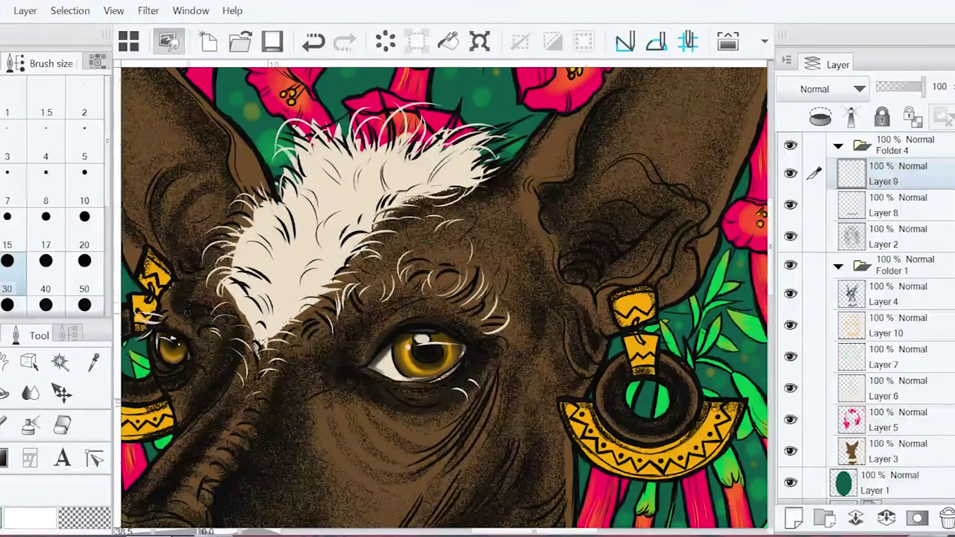
# Add grainy white highlights along the snout bridge and above the nostrils, plus small light dots on the nostril rims
pyautogui.moveTo(194, 515); pyautogui.dragTo(321, 294)
pyautogui.press('b')
pyautogui.hotkey('ctrl', 'z')
pyautogui.moveTo(265, 325)
pyautogui.mouseDown()
pyautogui.moveTo(284, 277)
pyautogui.moveTo(304, 337)
pyautogui.mouseUp()
pyautogui.moveTo(193, 333)
pyautogui.mouseDown()
pyautogui.moveTo(223, 331)
pyautogui.moveTo(313, 246)
pyautogui.mouseUp()
pyautogui.hotkey('ctrl', 'z')
pyautogui.moveTo(283, 258)
pyautogui.mouseDown()
pyautogui.moveTo(239, 311)
pyautogui.moveTo(271, 269)
pyautogui.mouseUp()
pyautogui.press('[')
pyautogui.moveTo(218, 374); pyautogui.dragTo(212, 356)
pyautogui.moveTo(256, 374); pyautogui.dragTo(256, 364)
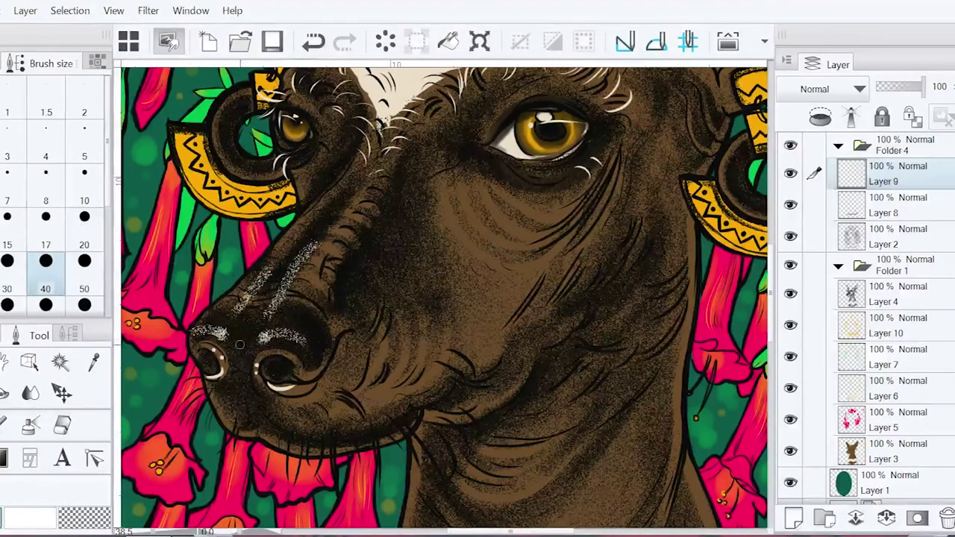
# Draw curved off-white whiskers around the nose, chin and lower muzzle on Layer 9
pyautogui.moveTo(212, 407); pyautogui.dragTo(200, 425)
pyautogui.moveTo(202, 376); pyautogui.dragTo(173, 388)
pyautogui.moveTo(196, 343); pyautogui.dragTo(172, 360)
pyautogui.moveTo(246, 426); pyautogui.dragTo(237, 452)
pyautogui.moveTo(280, 429); pyautogui.dragTo(273, 450)
pyautogui.moveTo(320, 399); pyautogui.dragTo(347, 409)
pyautogui.moveTo(317, 446); pyautogui.dragTo(324, 469)
pyautogui.moveTo(336, 446); pyautogui.dragTo(340, 470)
# Add soft black shading to the banner's left end and right fold on Layer 4, lightening it with the eraser
pyautogui.moveTo(403, 437); pyautogui.dragTo(379, 285)
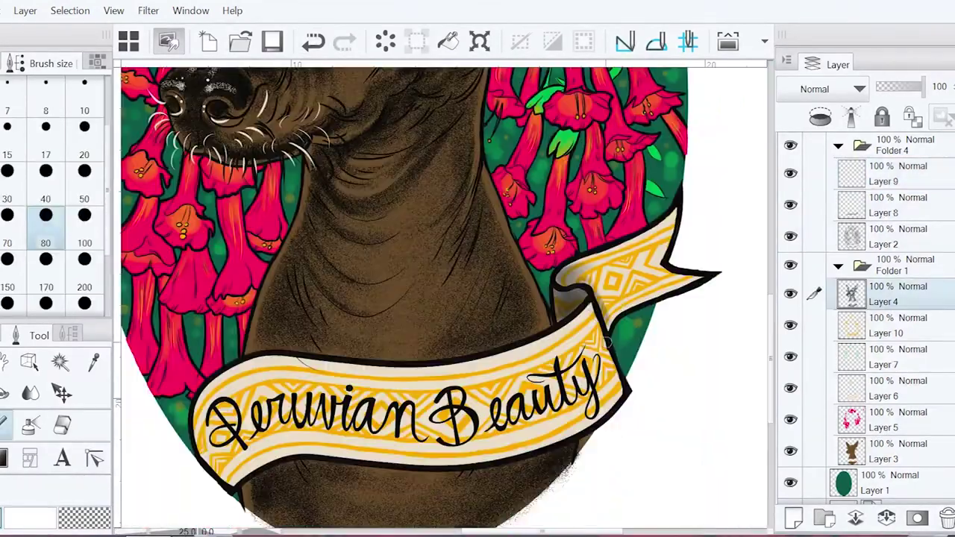
pyautogui.moveTo(198, 410)
pyautogui.mouseDown()
pyautogui.moveTo(220, 473)
pyautogui.moveTo(271, 462)
pyautogui.moveTo(205, 481)
pyautogui.moveTo(287, 453)
pyautogui.mouseUp()
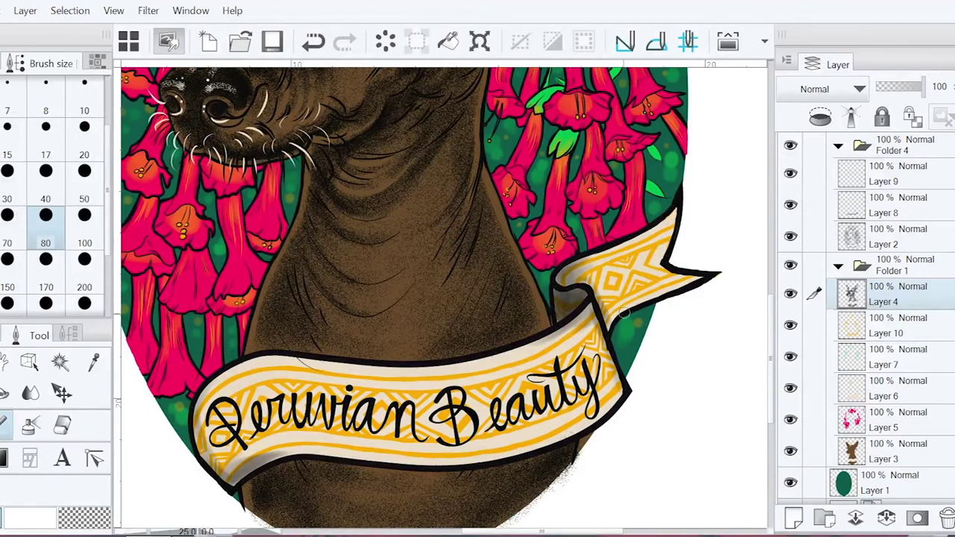
pyautogui.click(62, 425)
pyautogui.moveTo(217, 440); pyautogui.dragTo(268, 463)
pyautogui.moveTo(574, 336); pyautogui.dragTo(579, 267)
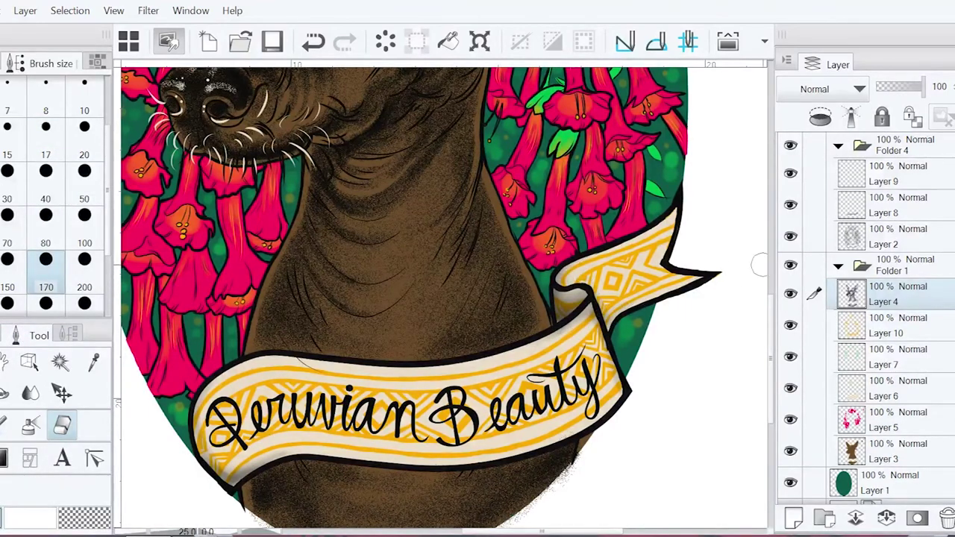
pyautogui.hotkey('ctrl', 'z')
pyautogui.hotkey('ctrl', 'y')
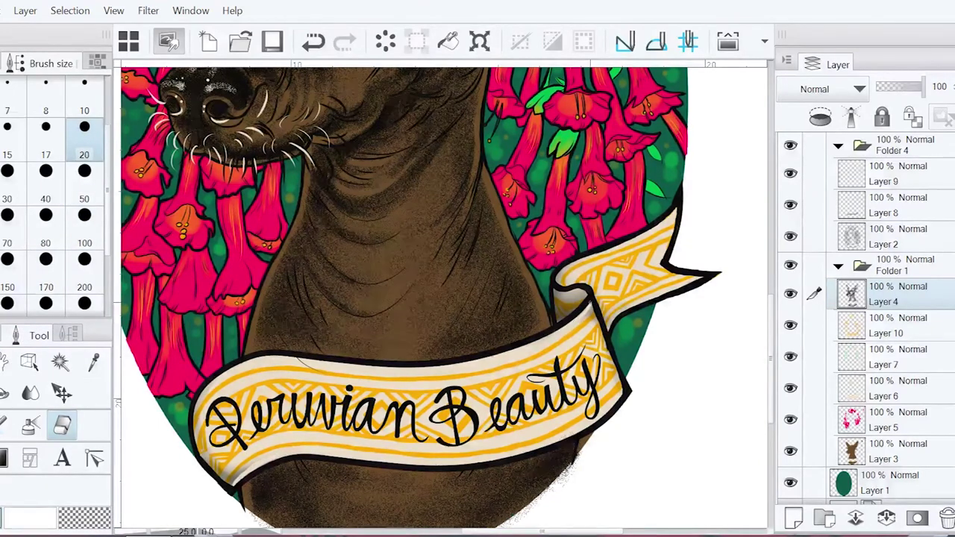
# Shade the banner's lower-left curve and upper-right edge with the size 80 brush, softening the shading with the size 170 eraser
pyautogui.moveTo(298, 448)
pyautogui.mouseDown()
pyautogui.moveTo(364, 442)
pyautogui.moveTo(411, 452)
pyautogui.mouseUp()
pyautogui.moveTo(567, 332); pyautogui.dragTo(451, 380)
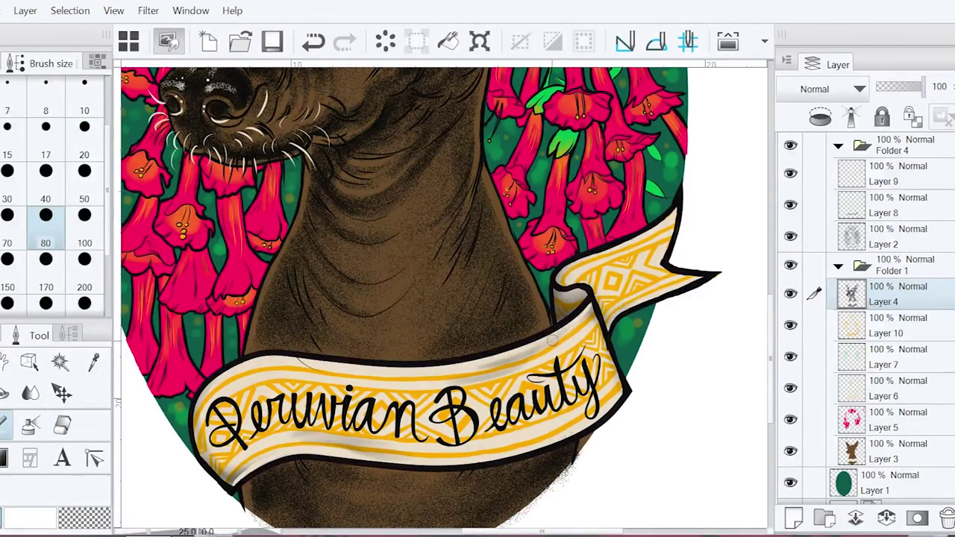
pyautogui.press('[')
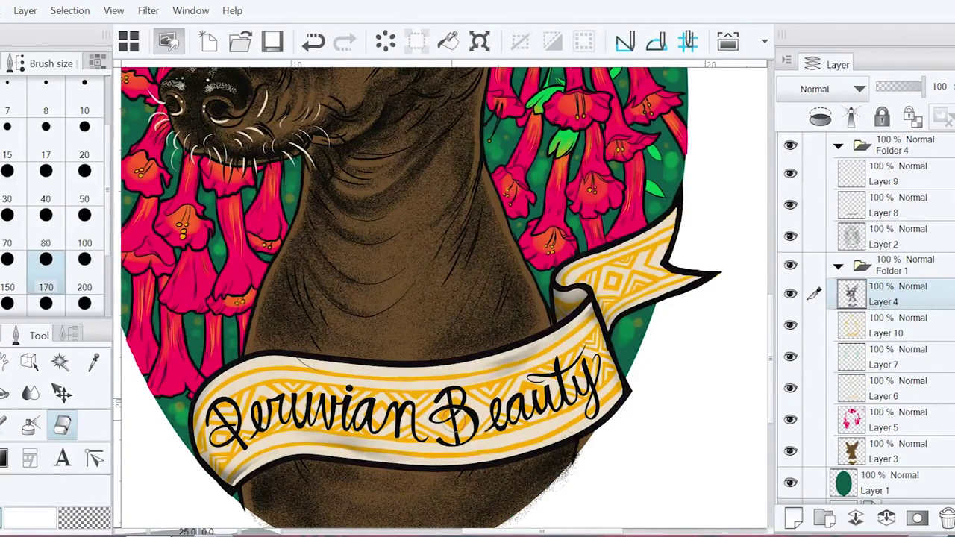
# Examine the whole portrait, then the face, neck and banner up close to check the shading and highlights
pyautogui.scroll(-3, 445, 298)
pyautogui.scroll(2, 444, 299)
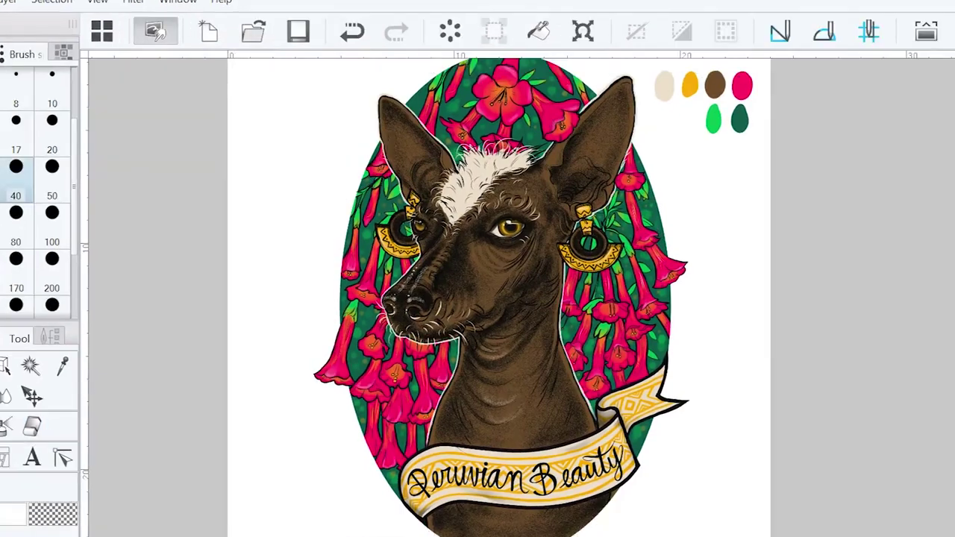
pyautogui.moveTo(758, 280); pyautogui.dragTo(732, 343)
pyautogui.hotkey('ctrl', '0')
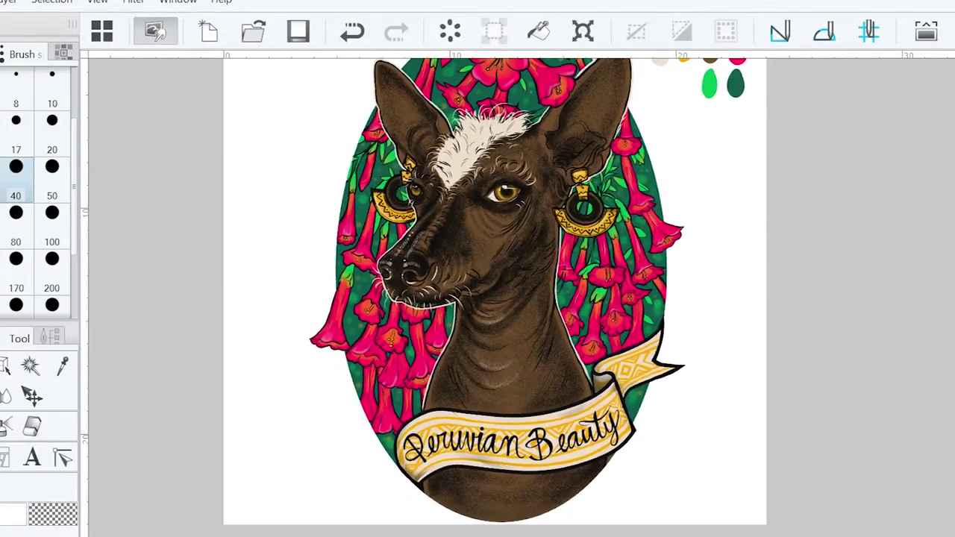
pyautogui.scroll(5, 478, 299)
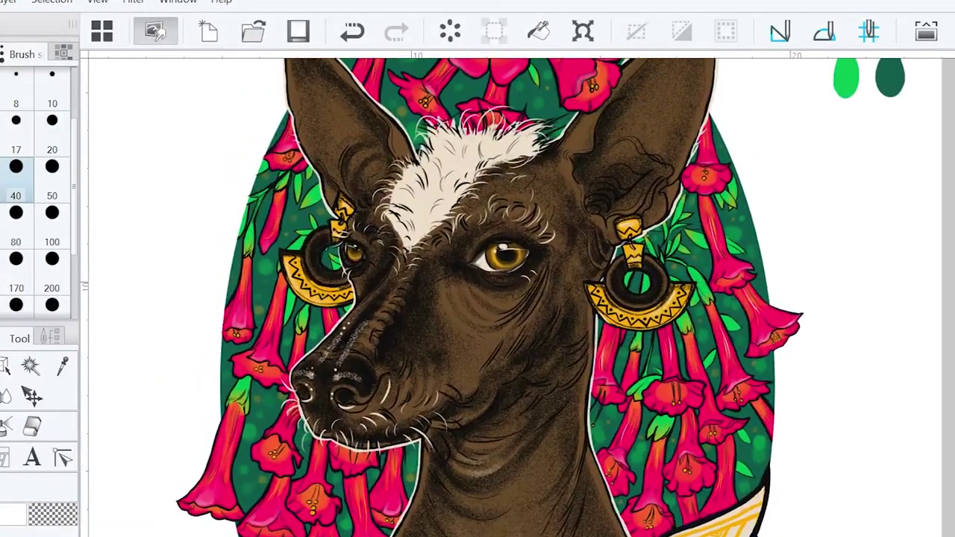
pyautogui.scroll(-5, 478, 298)
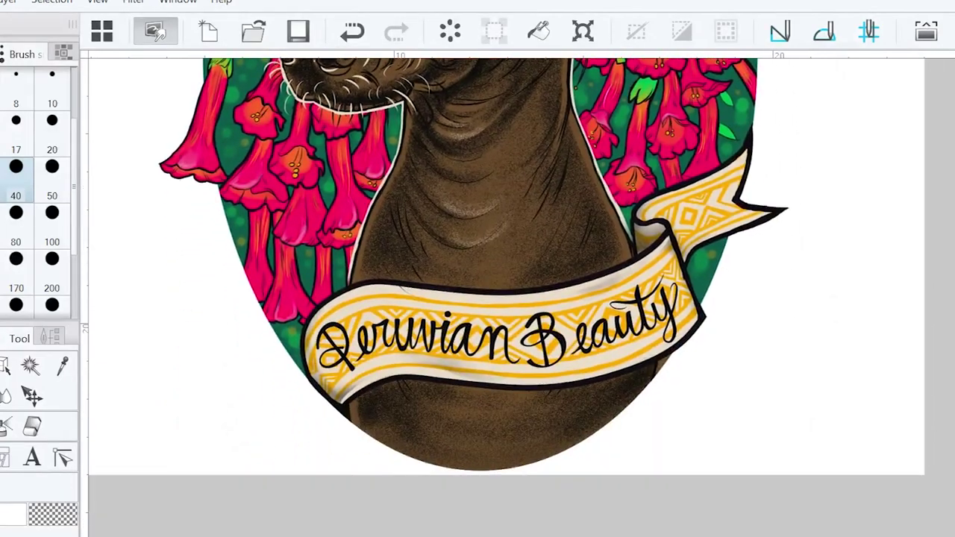
pyautogui.scroll(1, 612, 388)
pyautogui.scroll(-1, 477, 298)
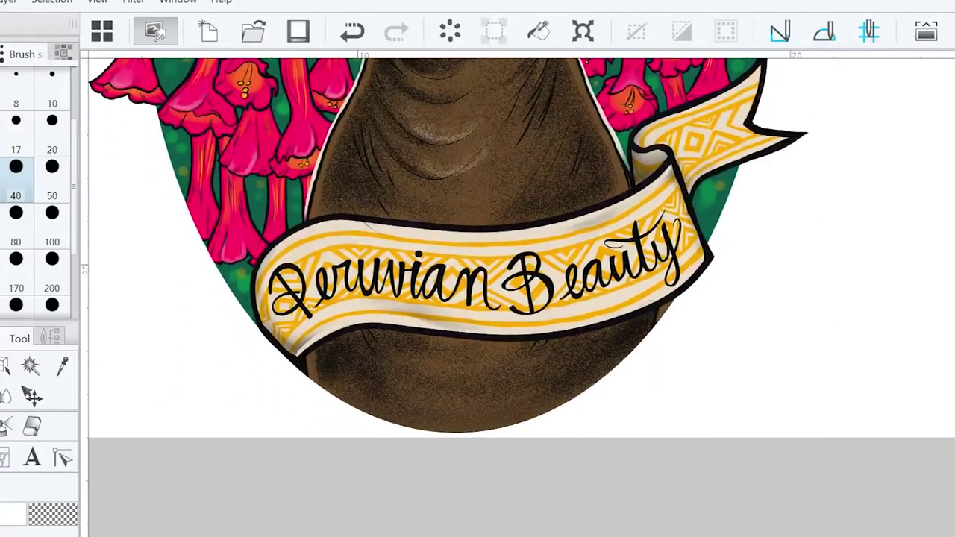
pyautogui.scroll(10, 478, 298)
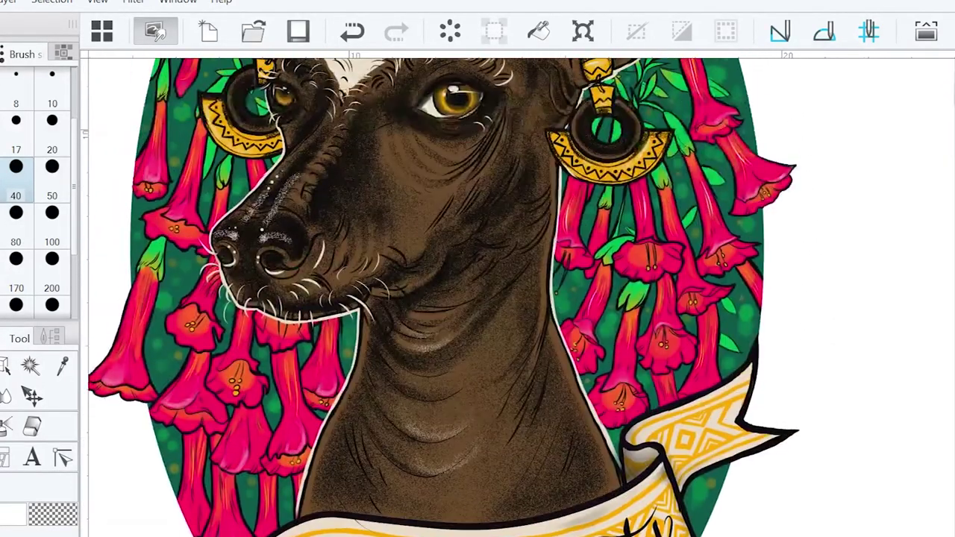
pyautogui.scroll(-5, 851, 323)
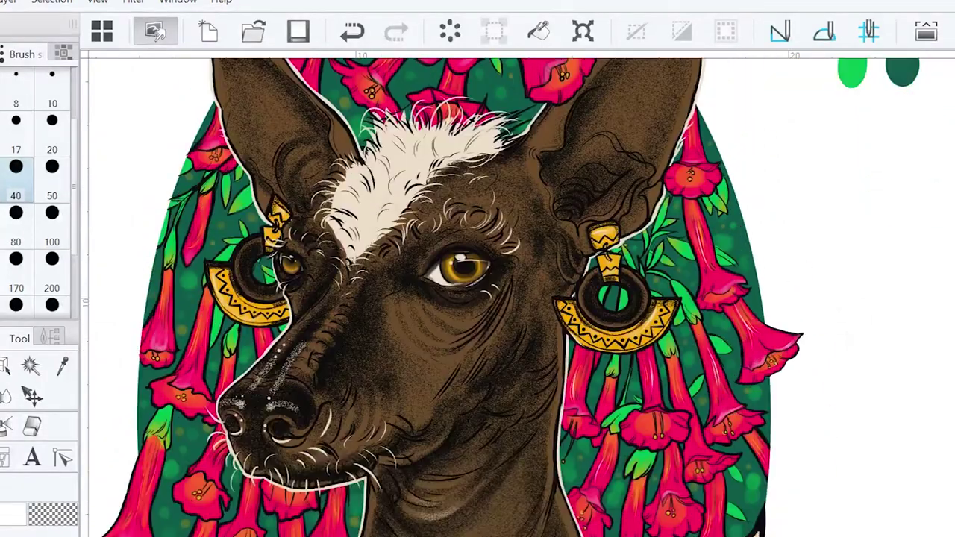
# Review the finished artwork from the banner lettering up to the ears and flowers, ending with the portrait and color swatches in one view
pyautogui.scroll(-8, 477, 299)
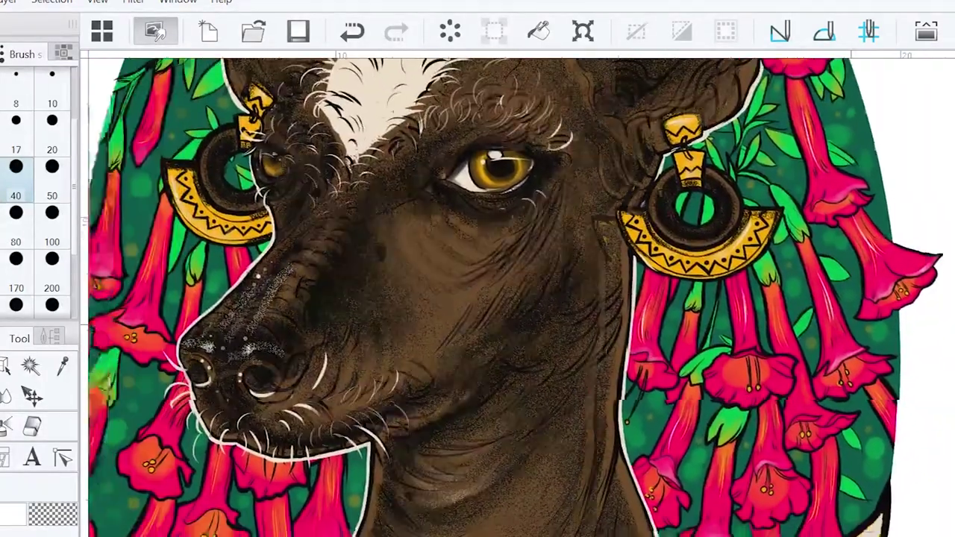
pyautogui.scroll(-3, 478, 298)
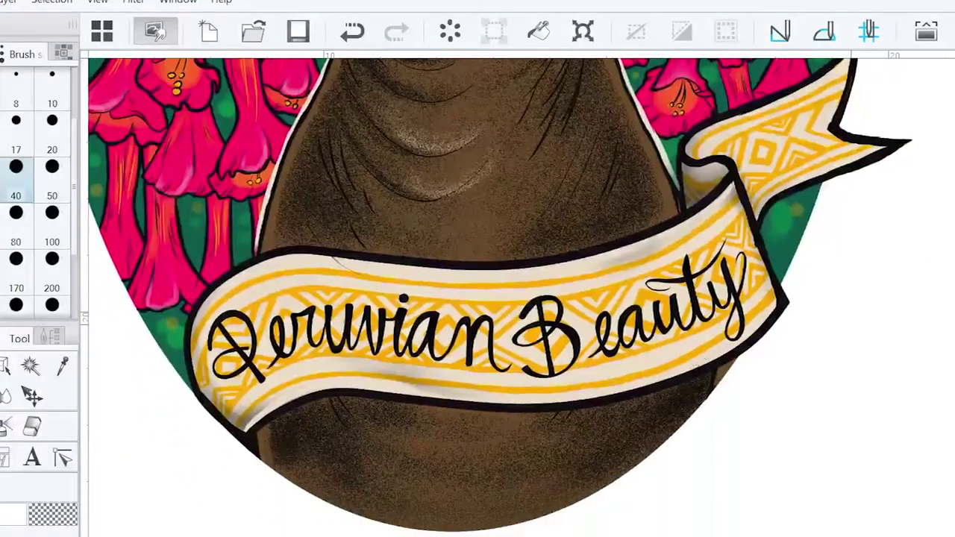
pyautogui.scroll(10, 478, 298)
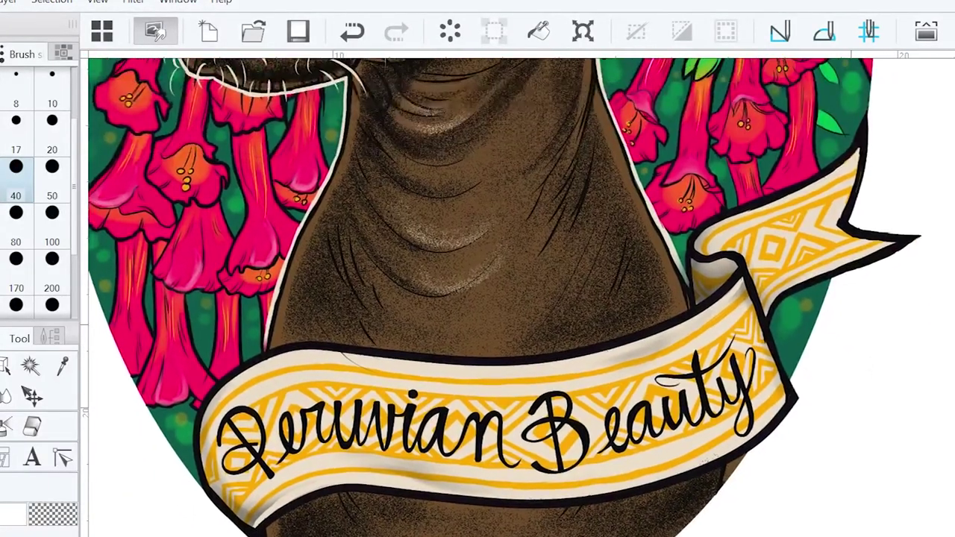
pyautogui.scroll(-2, 478, 298)
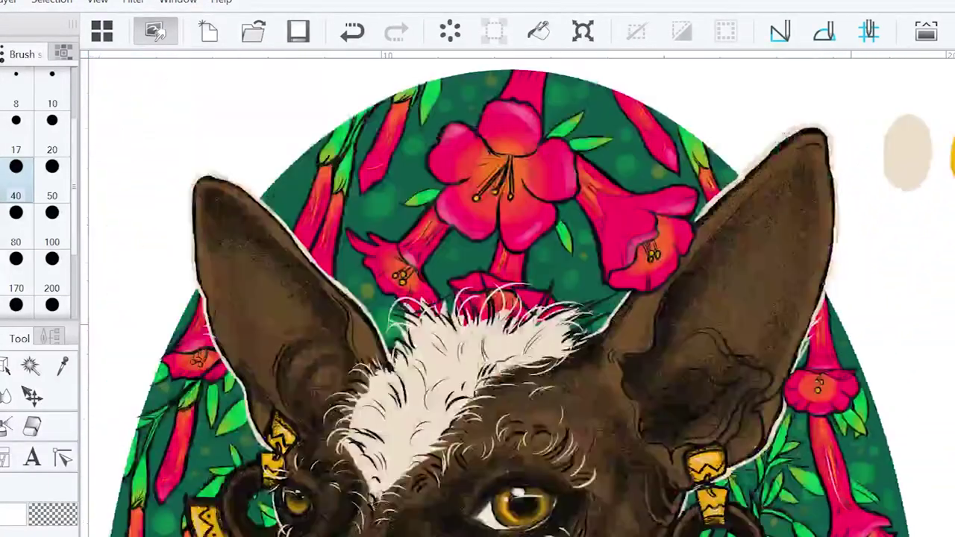
pyautogui.scroll(-2, 477, 299)
pyautogui.scroll(-3, 478, 299)
pyautogui.hscroll(2, 478, 299)
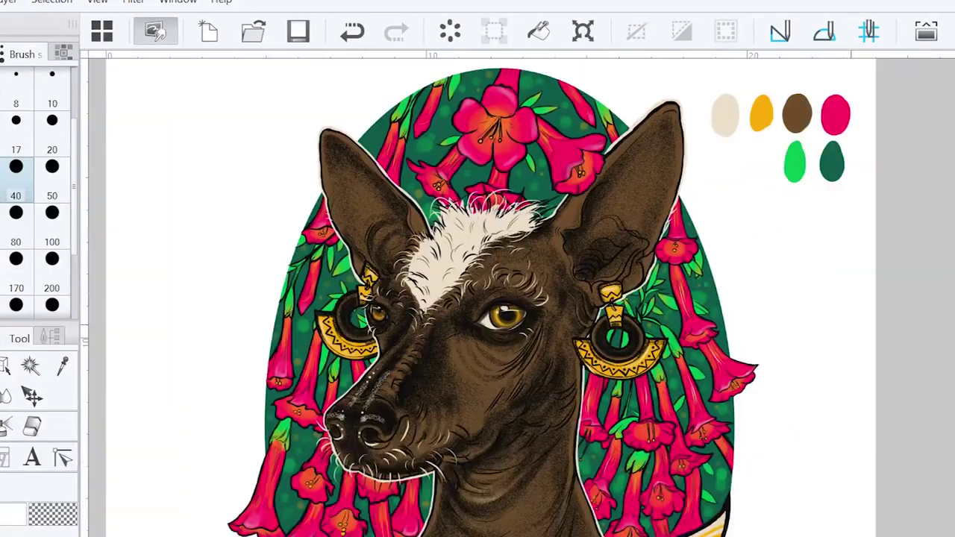
pyautogui.scroll(-8, 477, 298)
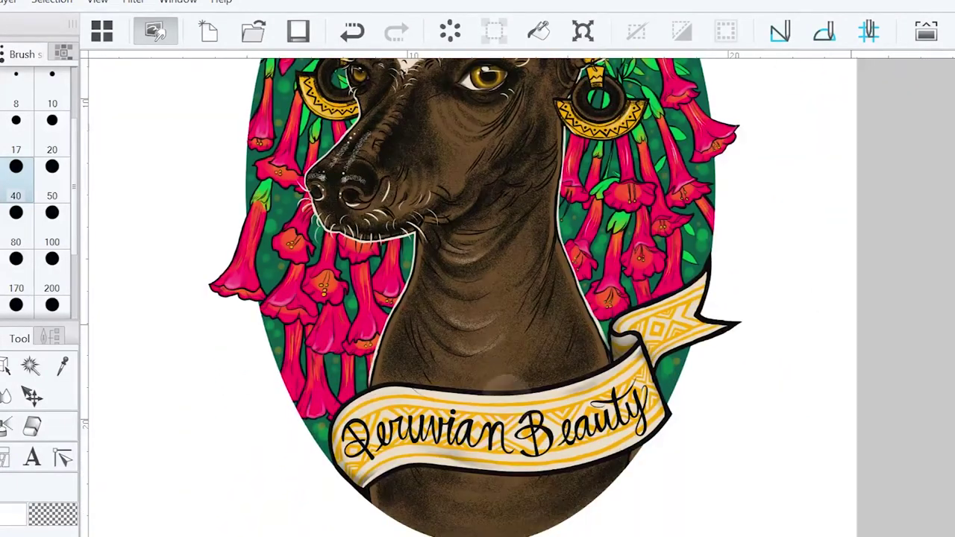
pyautogui.scroll(-1, 478, 298)
pyautogui.scroll(-1, 721, 173)
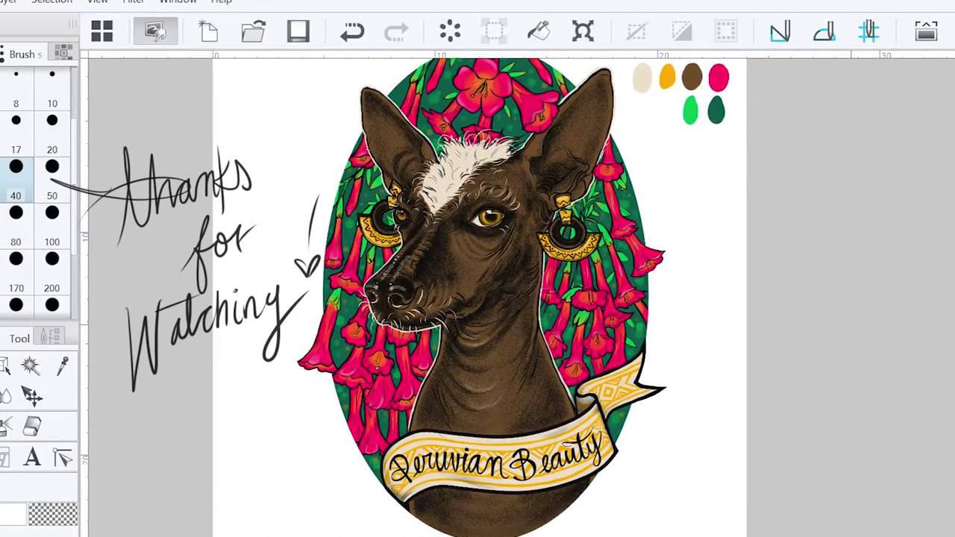
pyautogui.moveTo(674, 491); pyautogui.dragTo(693, 496)
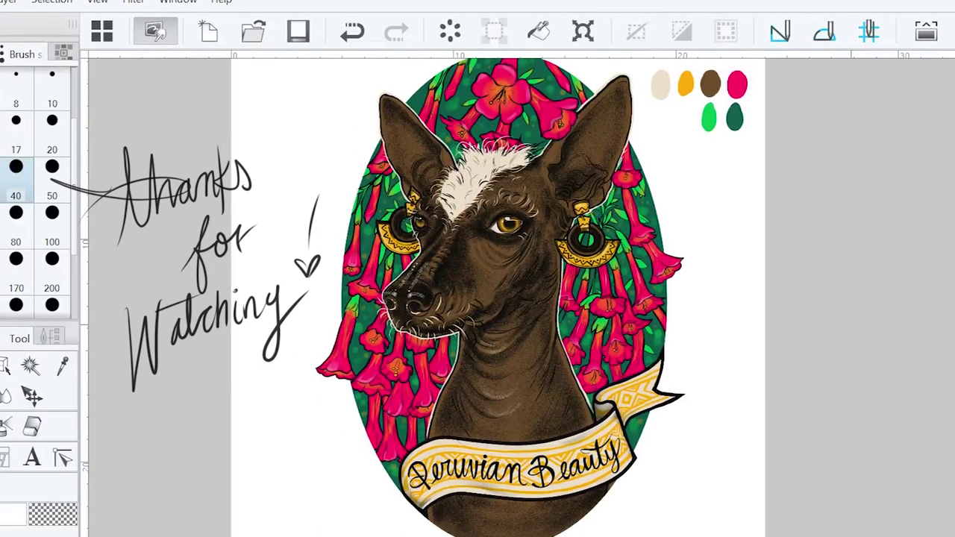